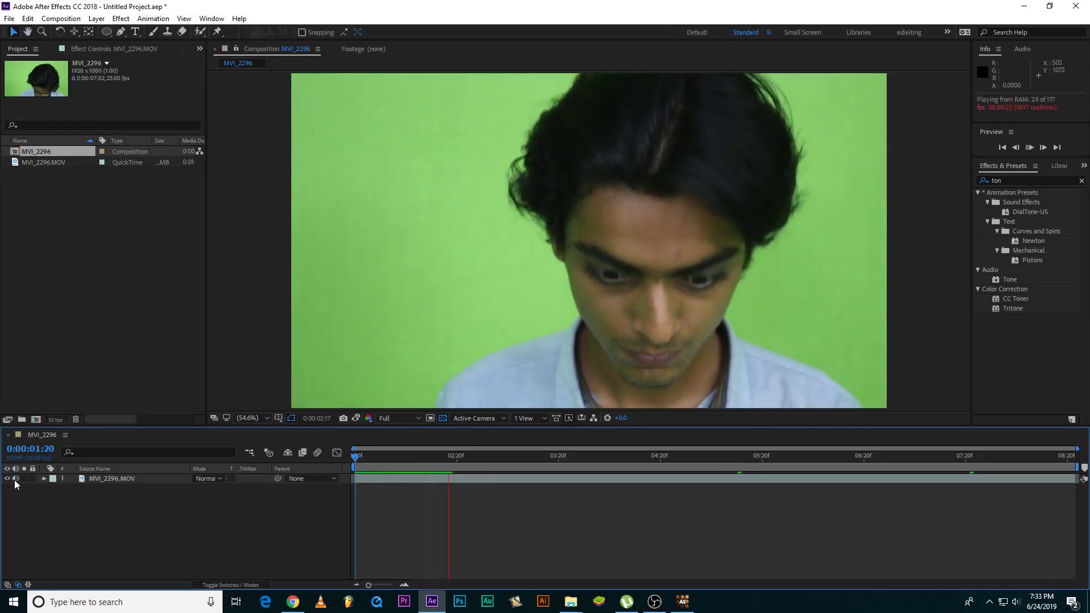
Mute MVI_2296.MOV's audio, preview the clip, and send the layer to Mocha AE for tracking.
click(15, 480)
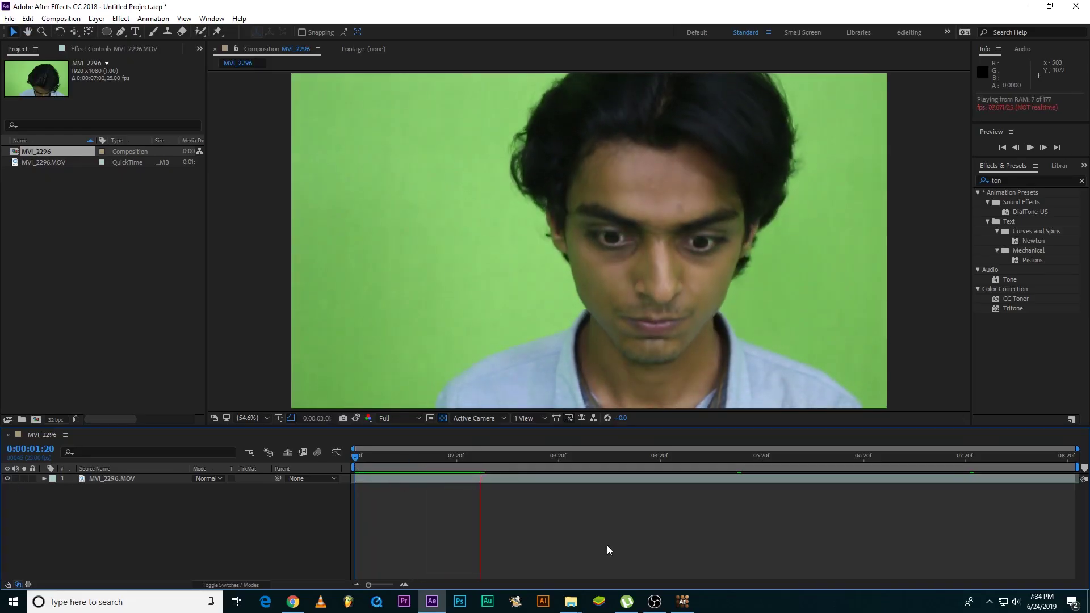
drag(557, 457, 888, 457)
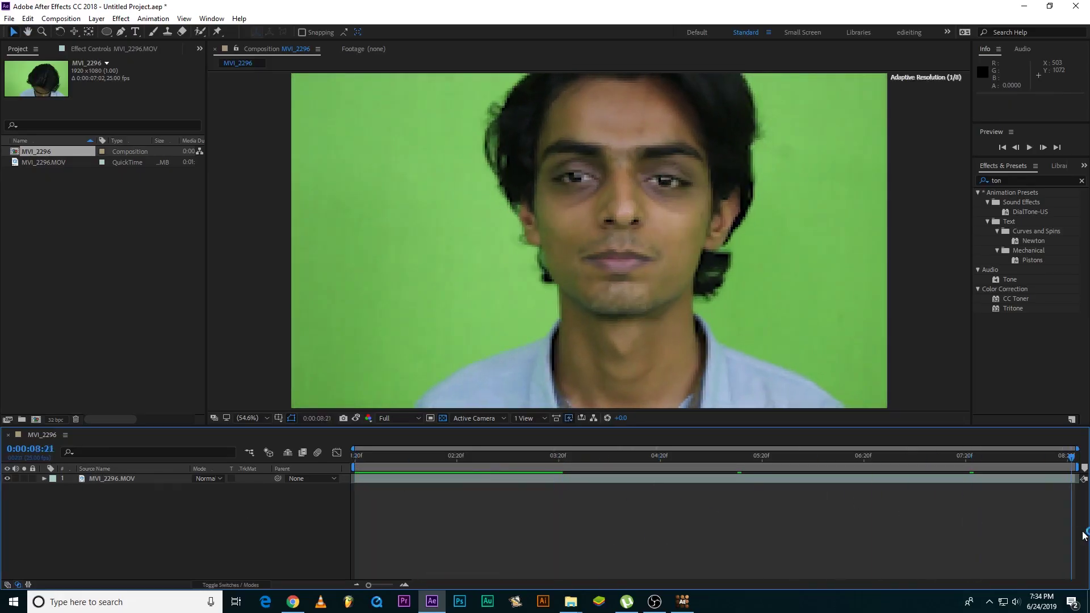
click(574, 479)
click(153, 18)
click(233, 235)
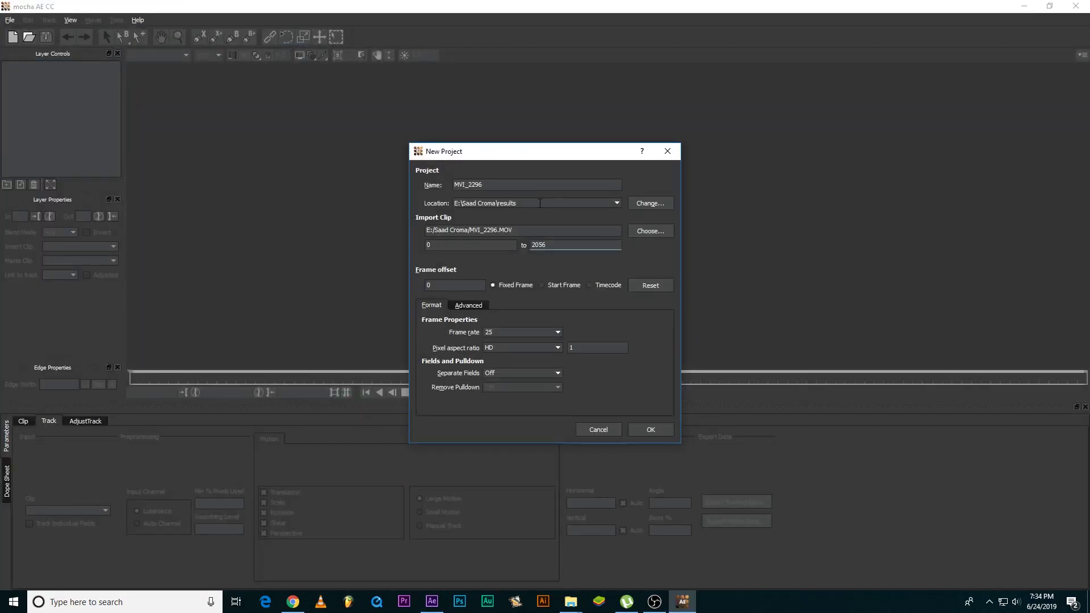
Create the Mocha project, draw an X-spline beside the left eye on the last frame, and track it backwards.
click(652, 430)
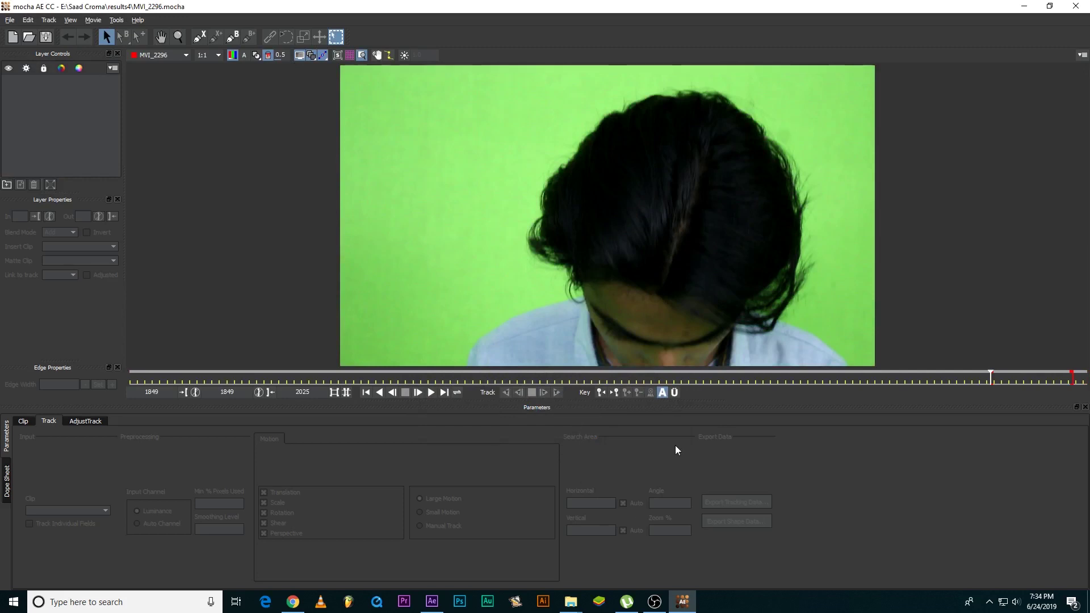
click(444, 397)
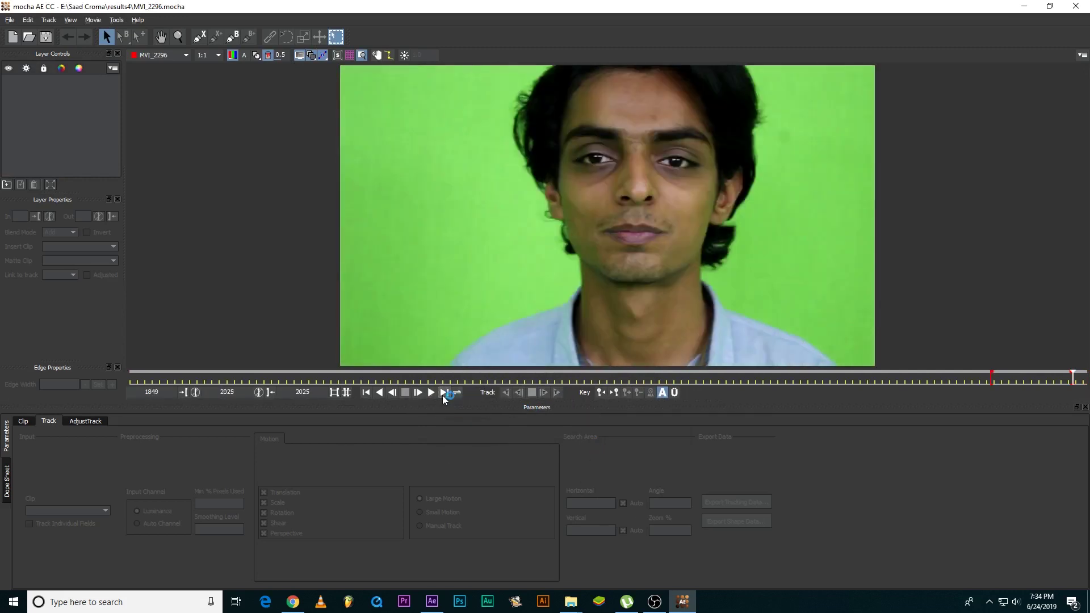
click(233, 37)
click(565, 156)
click(583, 169)
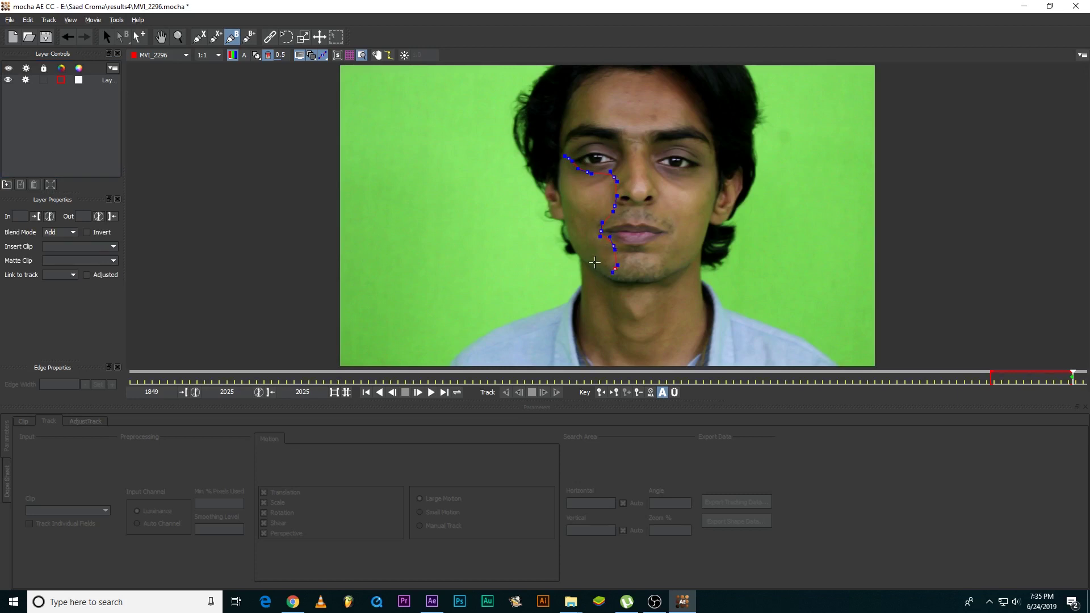
click(564, 180)
click(565, 156)
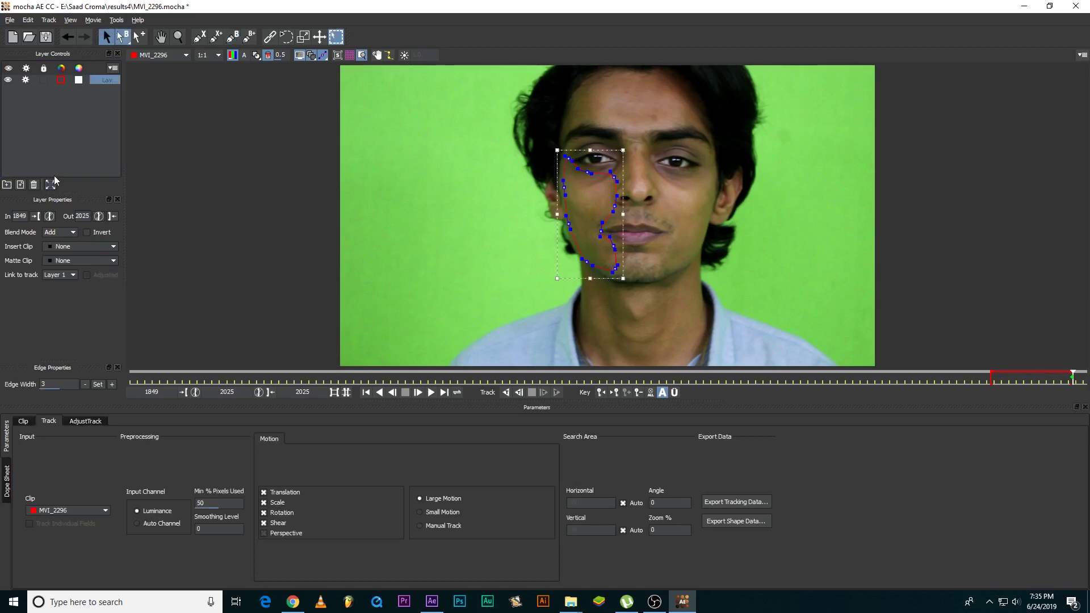
click(520, 396)
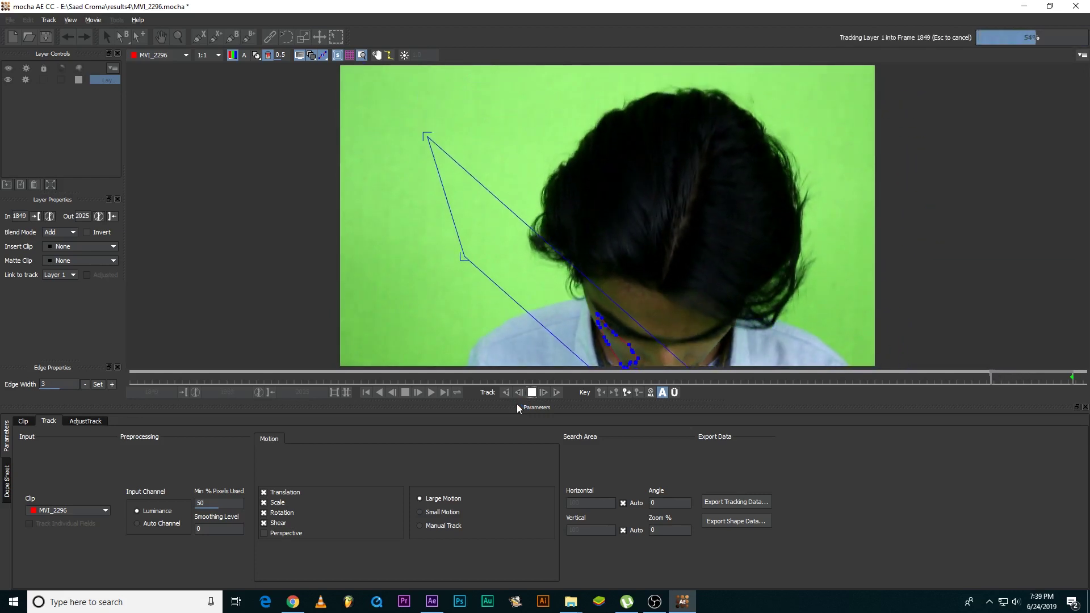
Copy the track to the clipboard as After Effects Corner Pin data and return to After Effects.
click(726, 502)
click(672, 283)
click(568, 301)
click(531, 316)
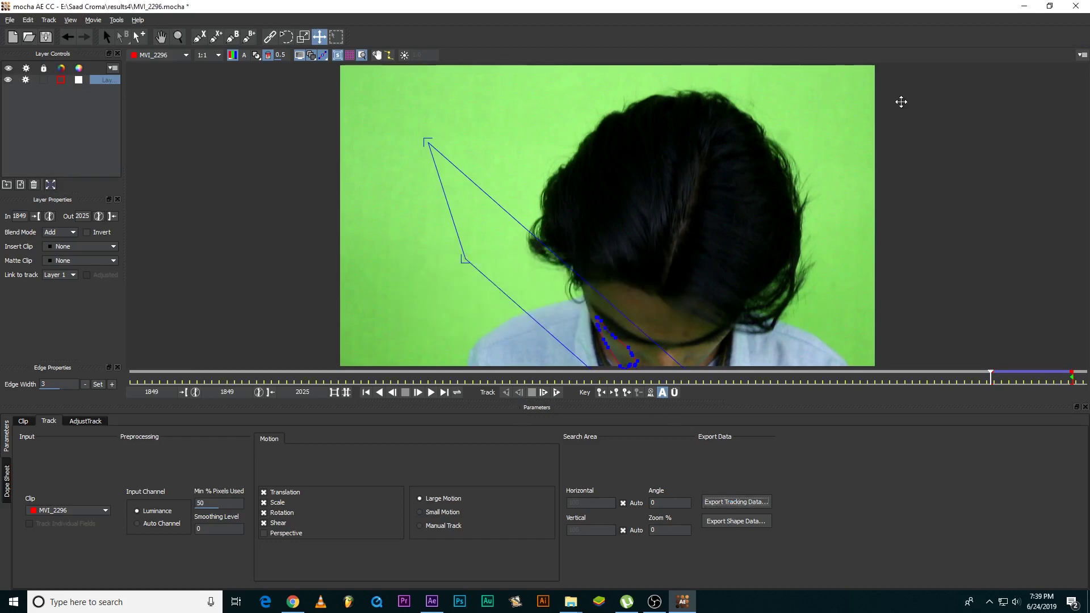
key(alt+Tab)
Add a new black solid layer to the composition.
right_click(528, 511)
click(717, 438)
click(691, 248)
click(73, 326)
click(312, 187)
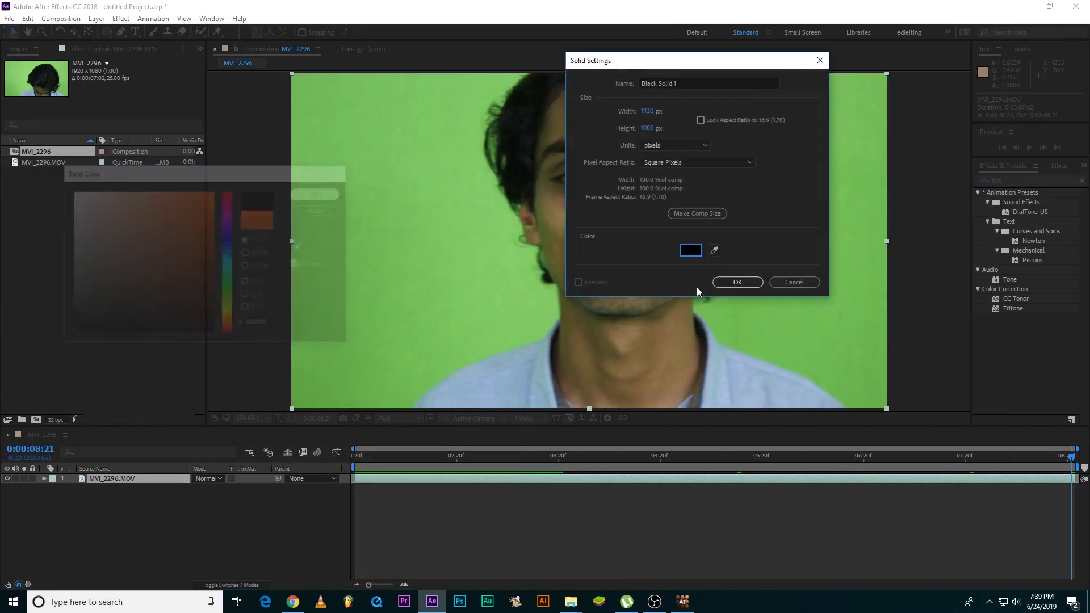
click(734, 280)
Paste the Mocha corner-pin keyframes onto the solid from the start and scrub back to 0:00:01:20.
key(Home)
key(ctrl+v)
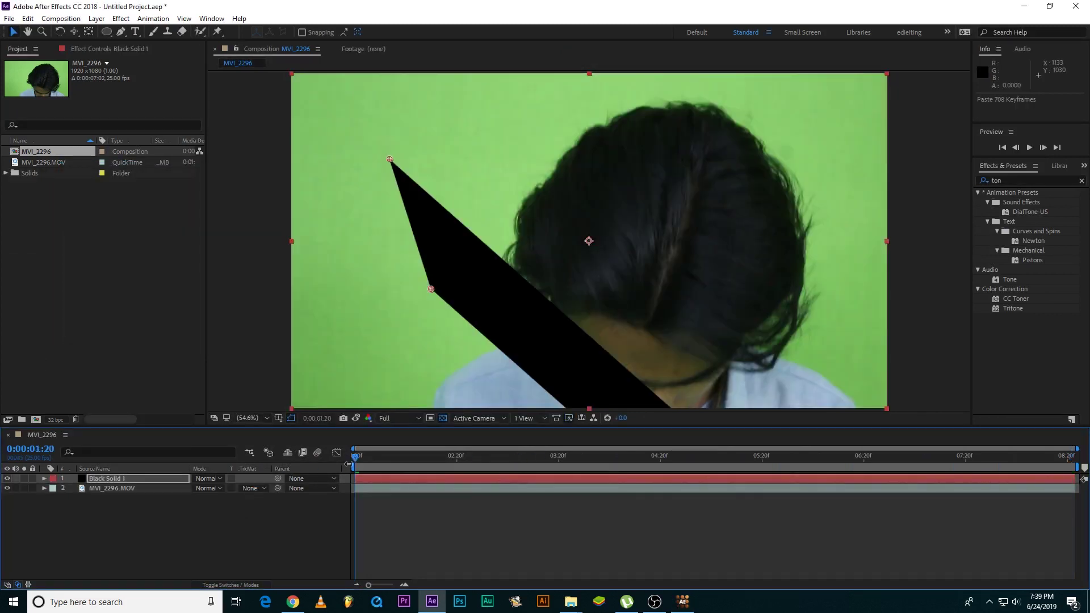
key(space)
drag(580, 495, 337, 484)
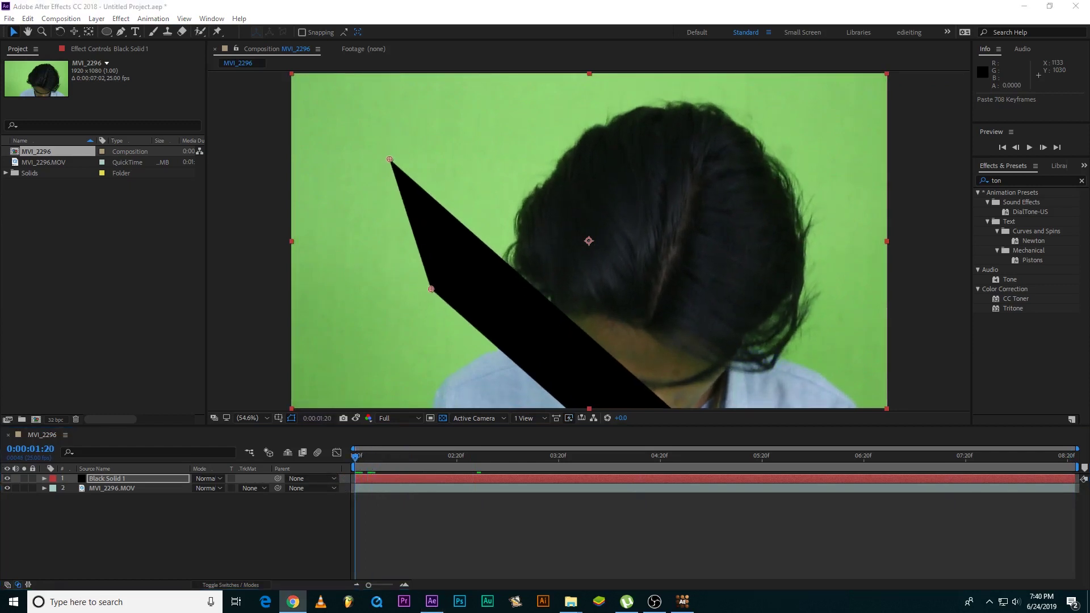
click(1082, 181)
Apply Grid to Black Solid 1 above Corner Pin and set the layer's opacity to 40%.
text(grid)
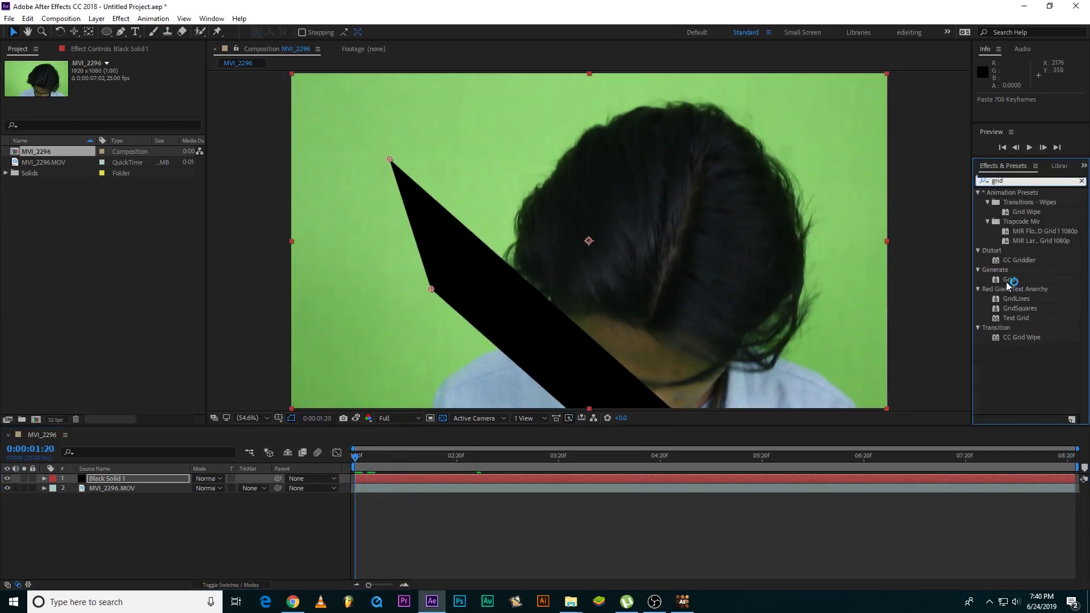
drag(1009, 280, 640, 479)
drag(38, 121, 40, 69)
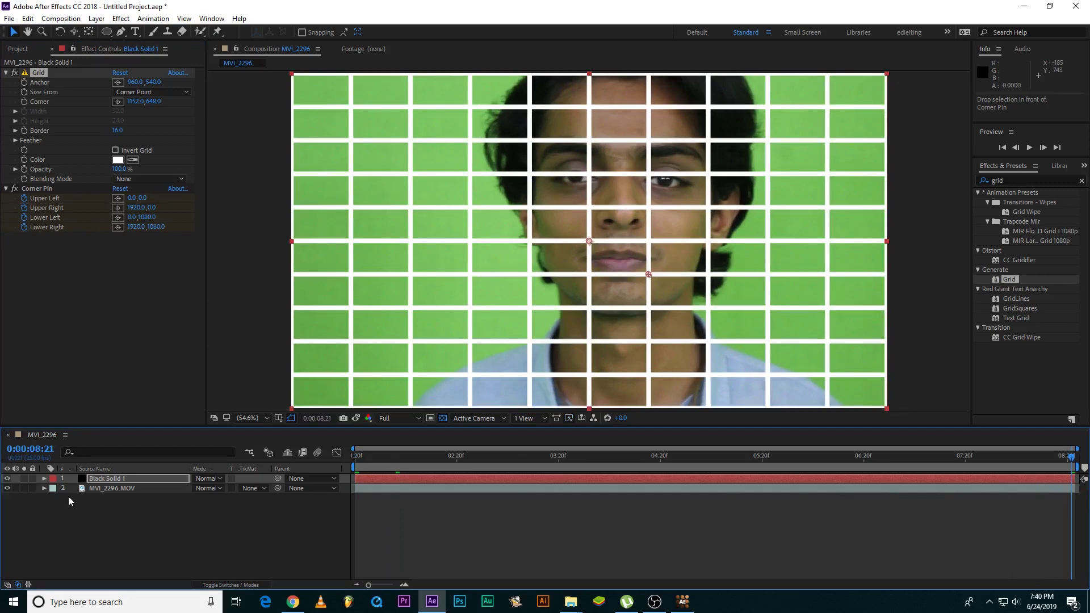
text(t40)
key(Return)
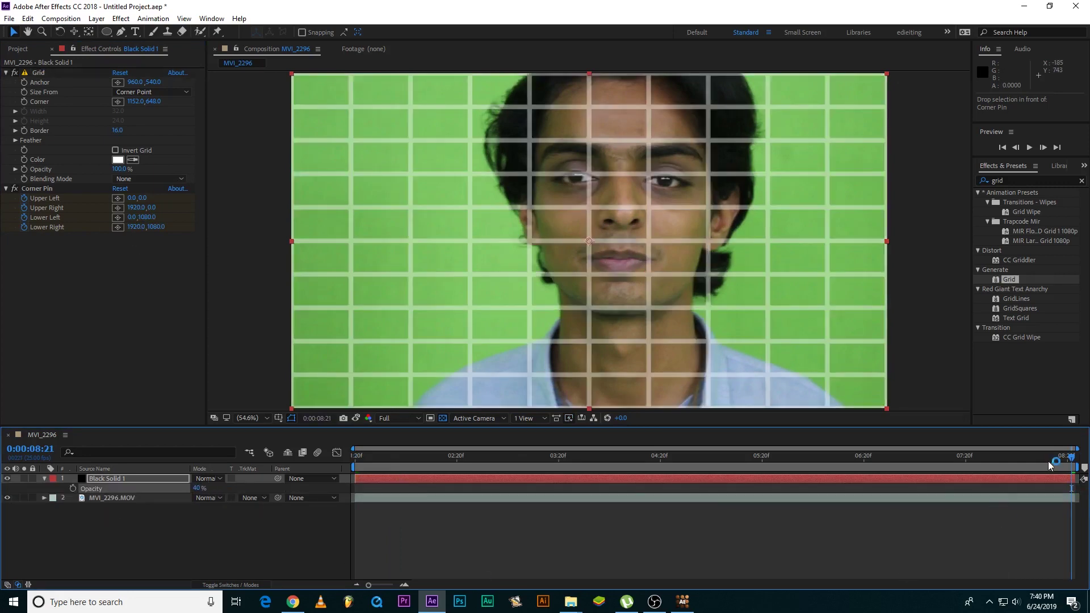
mouse_move(1050, 465)
mouse_down()
mouse_move(388, 510)
mouse_move(1071, 458)
mouse_up()
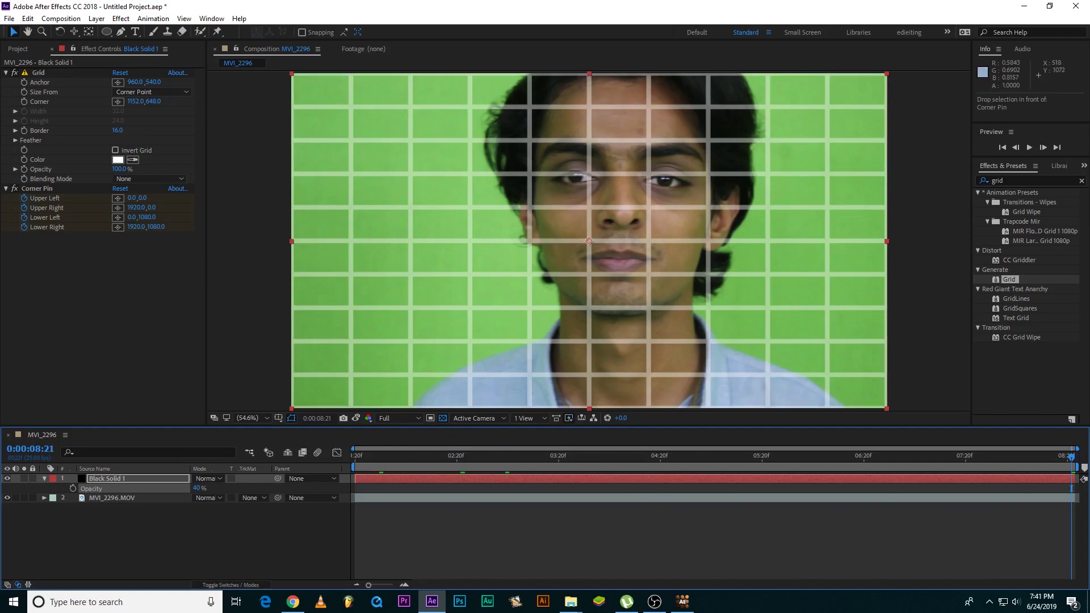
Hide the grid layer and add a new black solid, Black Solid 2.
click(8, 479)
right_click(428, 407)
mouse_move(440, 411)
click(591, 447)
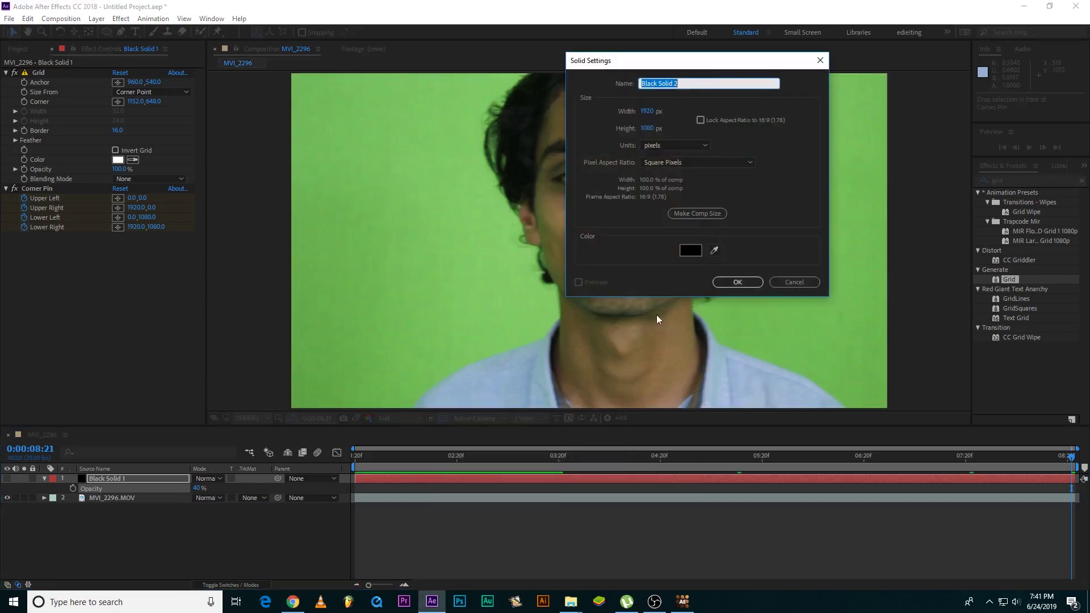
click(738, 282)
Find the Fractal Noise effect and apply it to Black Solid 2.
click(1082, 180)
text(fre)
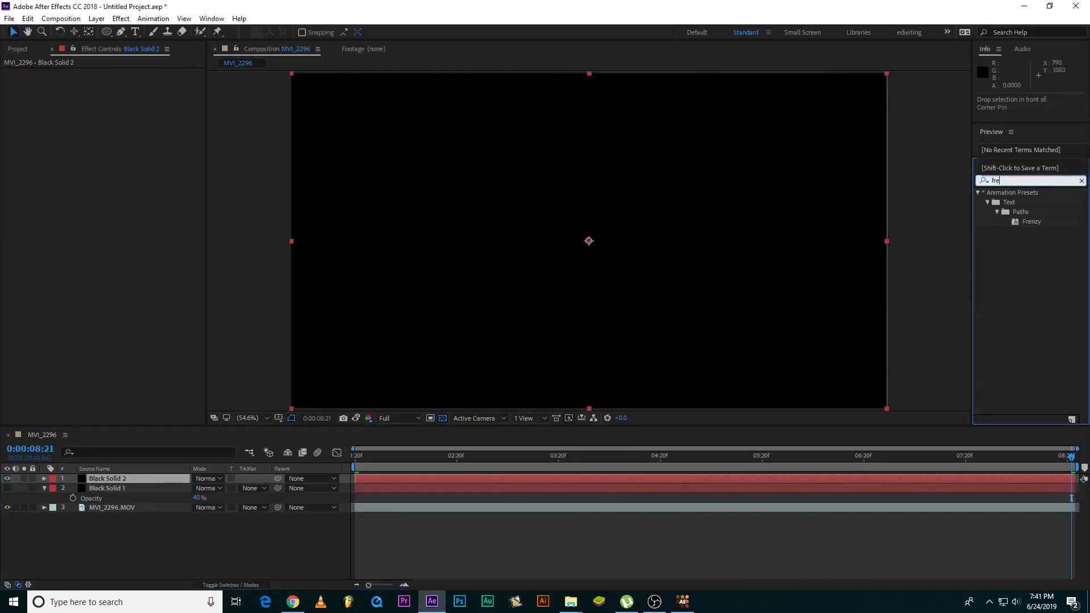
double_click(1058, 223)
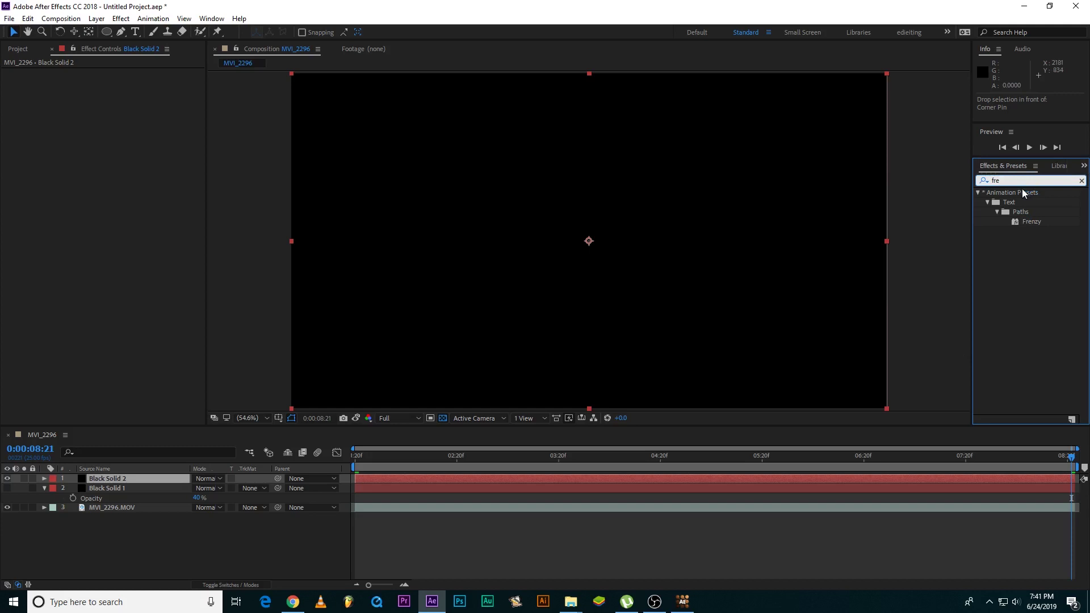
key(BackSpace)
text(ac)
click(1020, 270)
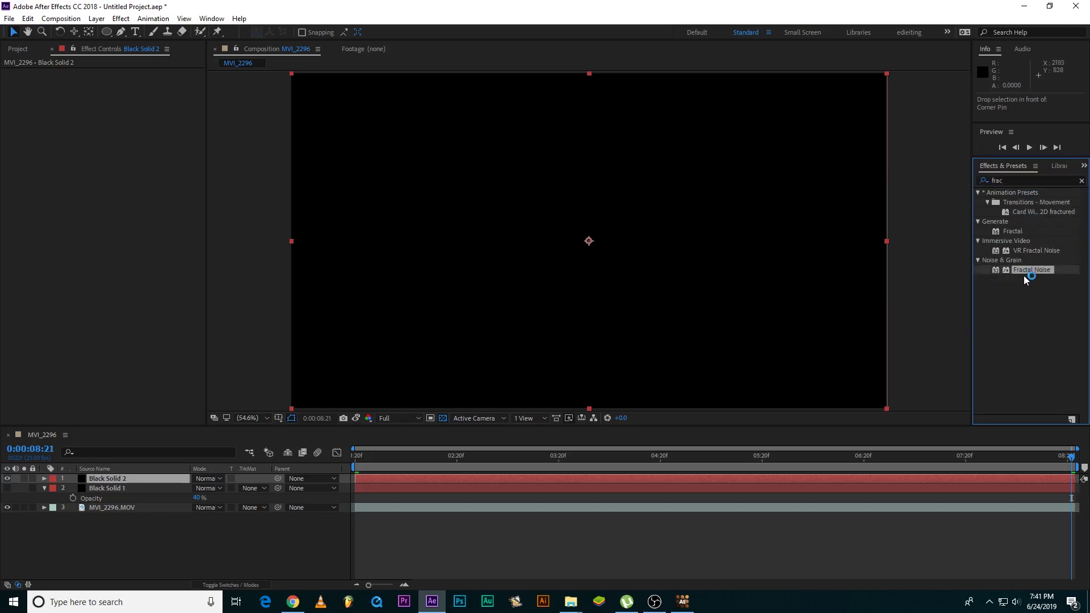
mouse_move(1027, 271)
mouse_down()
mouse_move(549, 610)
mouse_move(475, 481)
mouse_up()
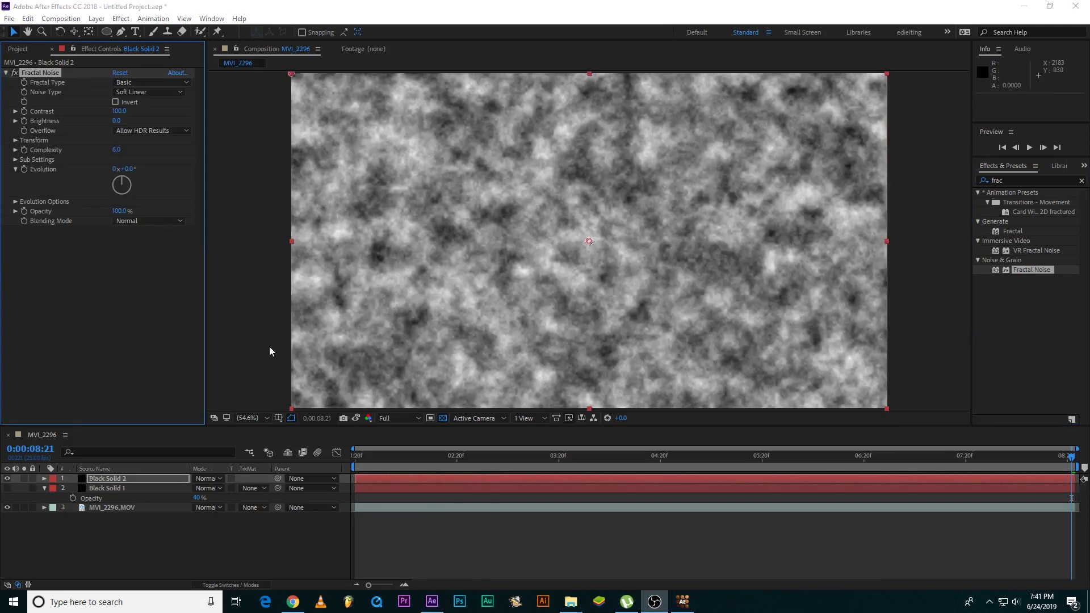
Set Fractal Noise to Dynamic type, complexity 6.5, and scale raised to 319.
click(152, 82)
click(153, 161)
drag(116, 150, 120, 149)
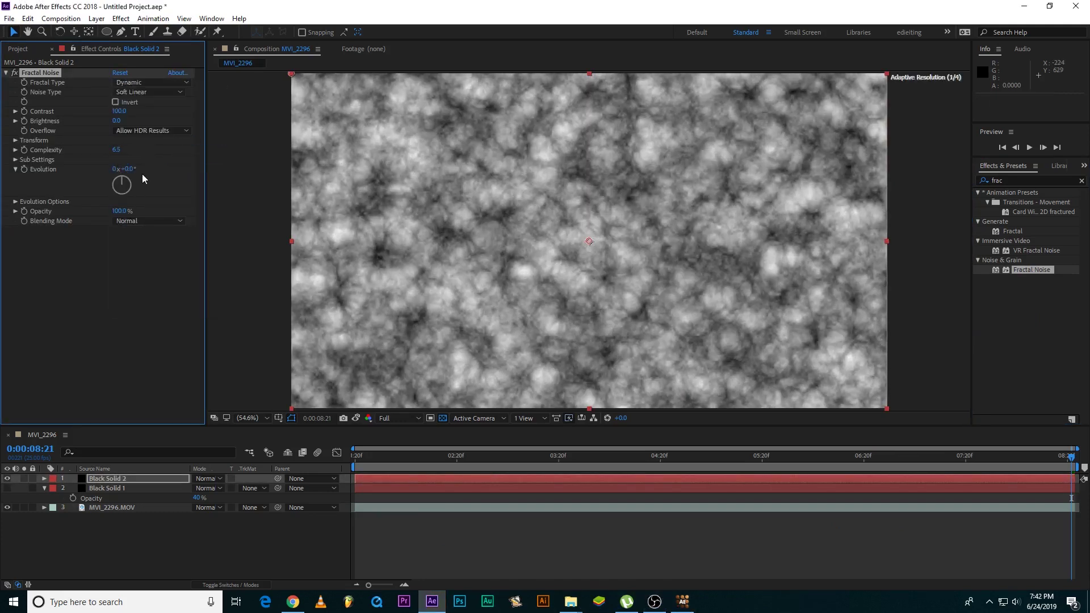
click(15, 141)
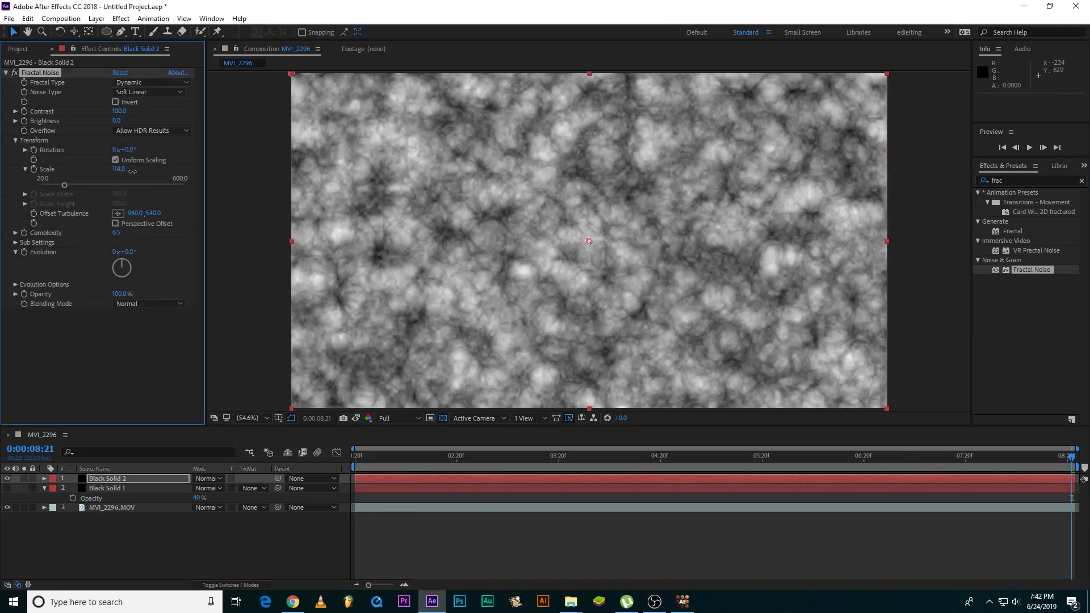
mouse_move(118, 169)
mouse_down()
mouse_move(169, 172)
mouse_move(124, 208)
mouse_up()
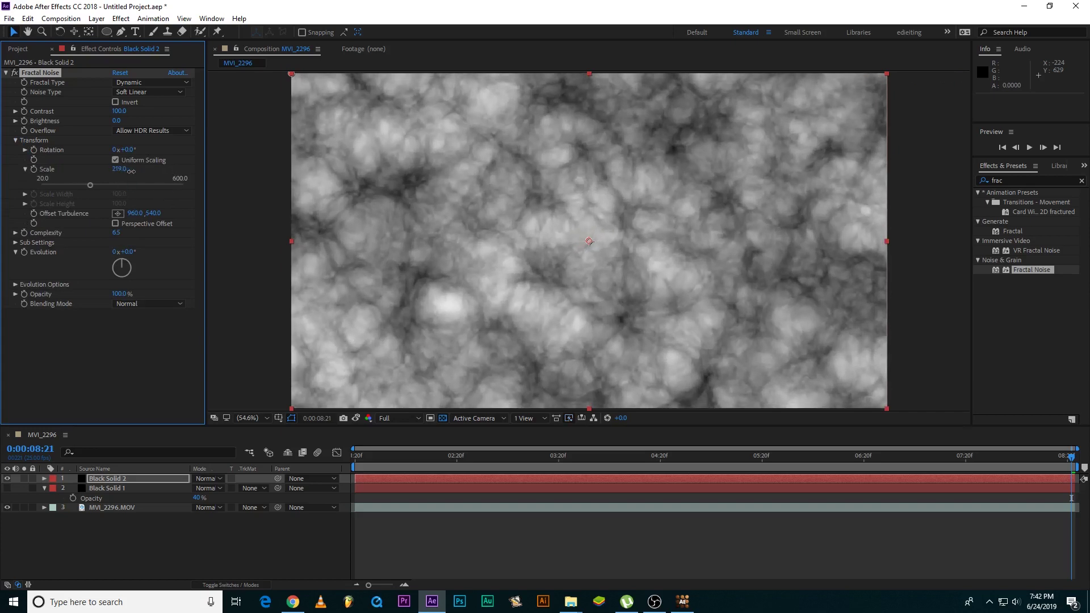
click(6, 72)
click(423, 484)
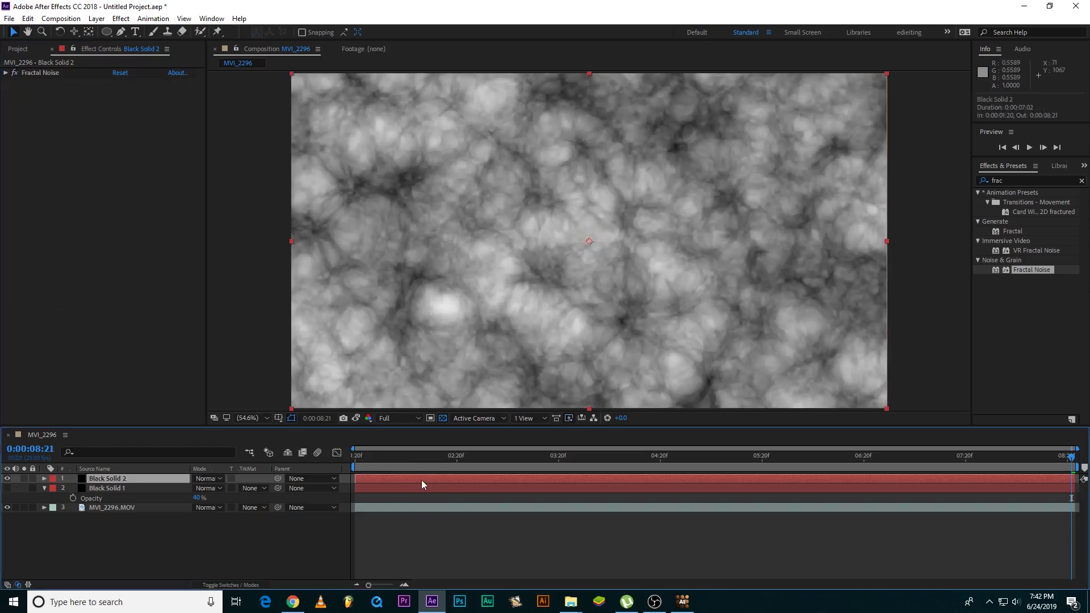
key(g)
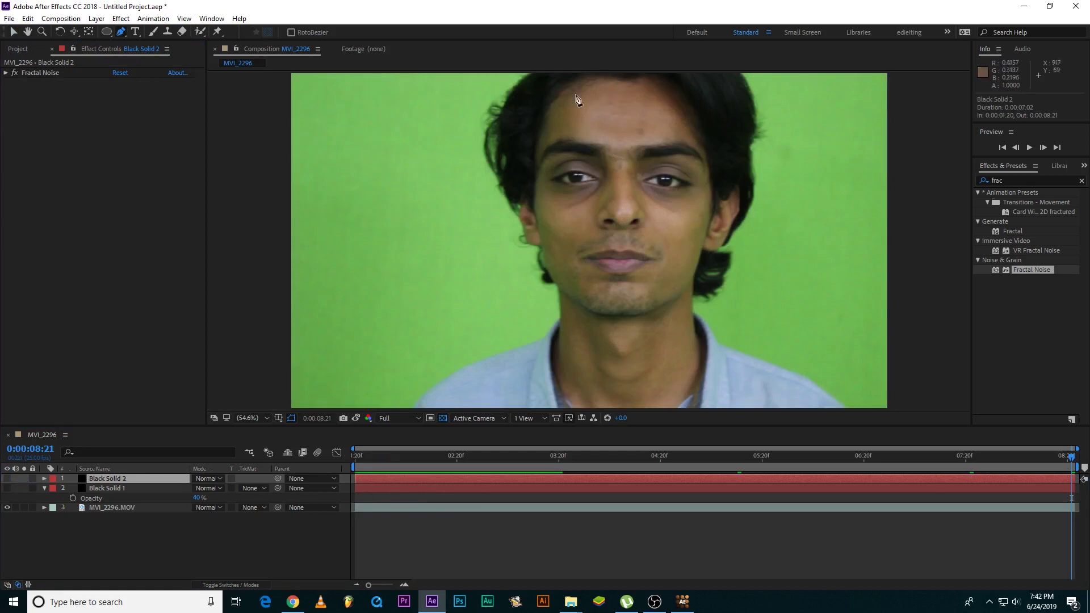
Draw a closed mask on Black Solid 2 tracing the left side of the face from hairline to chin.
click(590, 82)
click(581, 133)
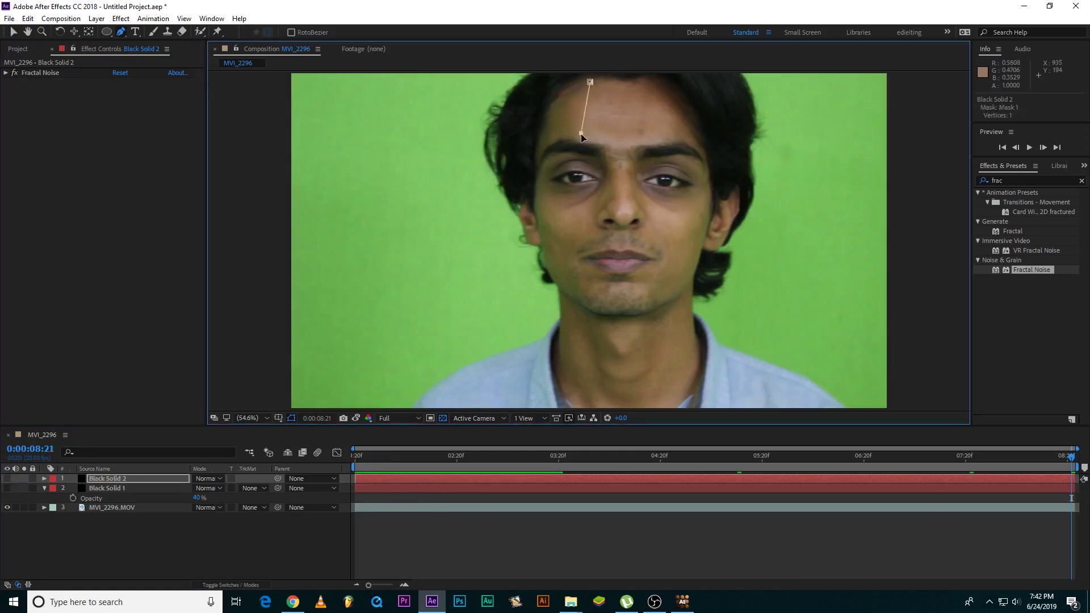
click(578, 141)
click(572, 160)
click(563, 183)
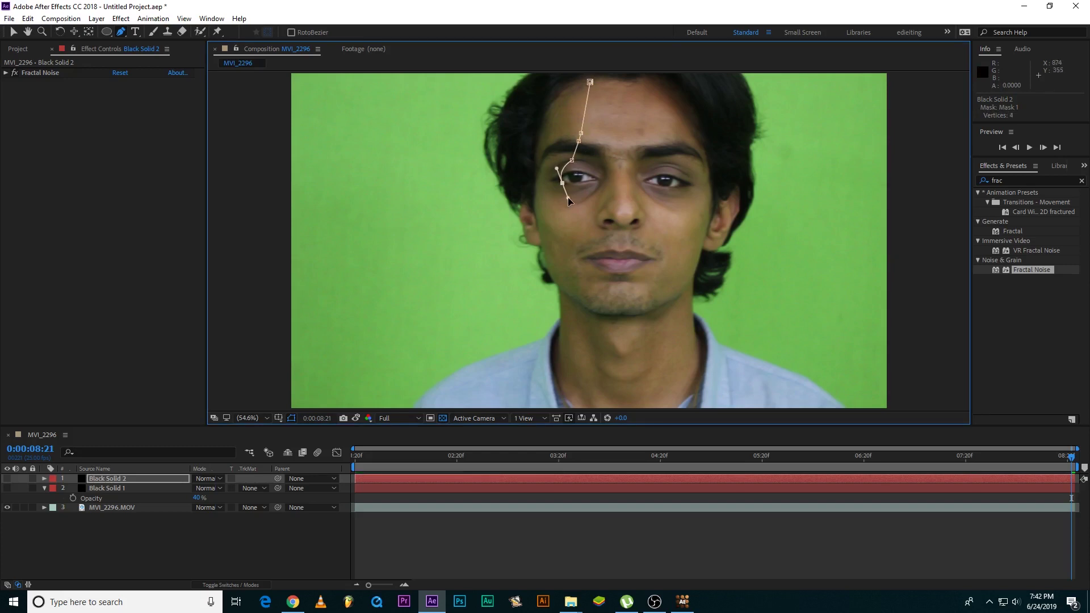
click(597, 199)
click(600, 215)
click(601, 250)
click(594, 269)
click(578, 296)
click(550, 266)
click(540, 227)
click(534, 194)
click(540, 141)
click(558, 99)
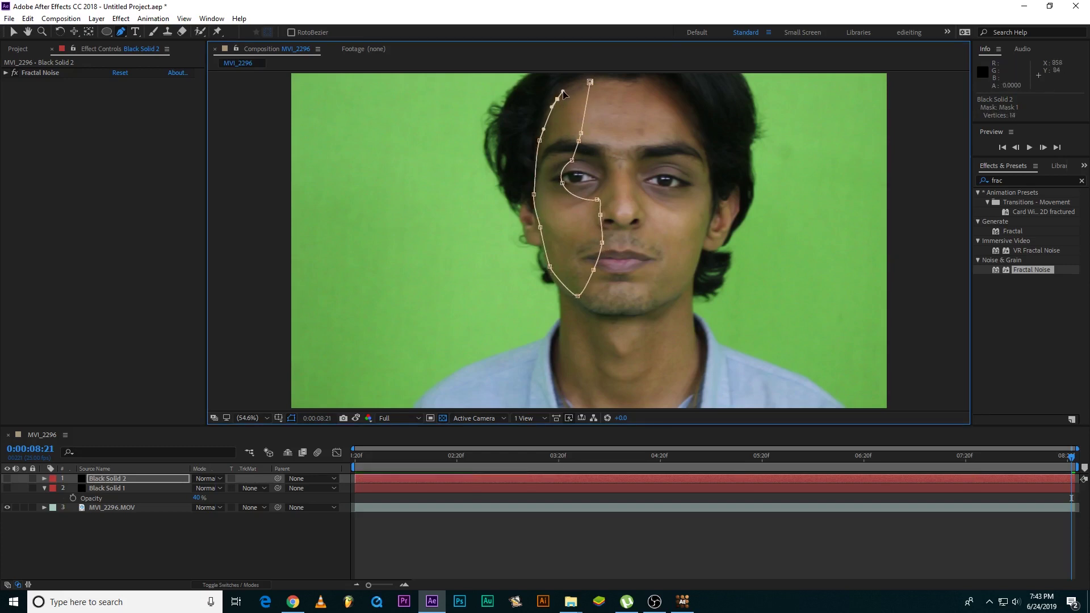
click(590, 82)
key(v)
click(265, 472)
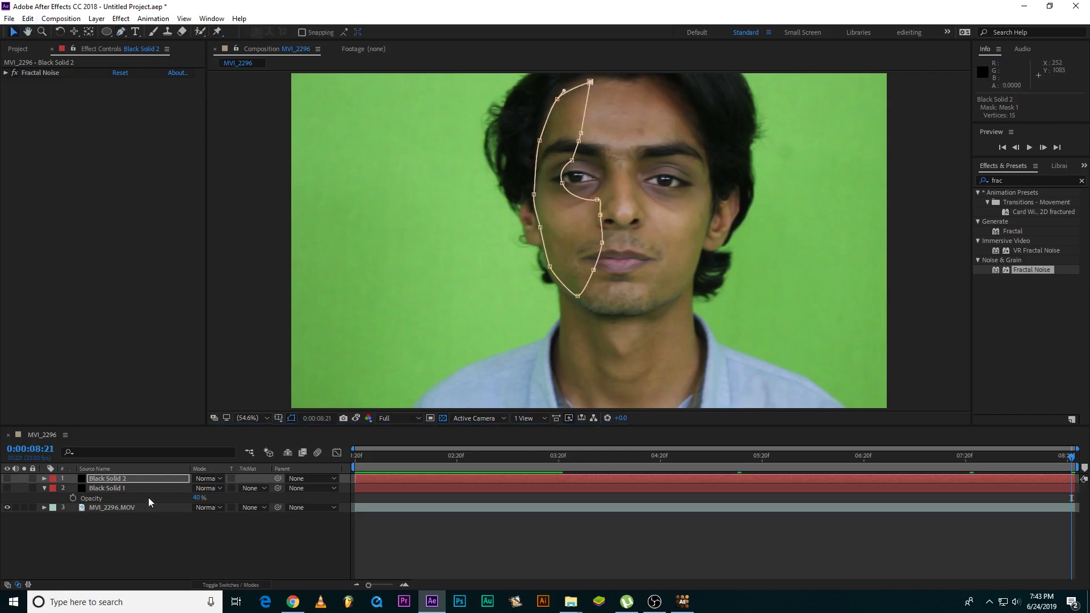
Make Black Solid 2 visible and give Mask 1 a 24-pixel feather.
click(7, 479)
click(44, 479)
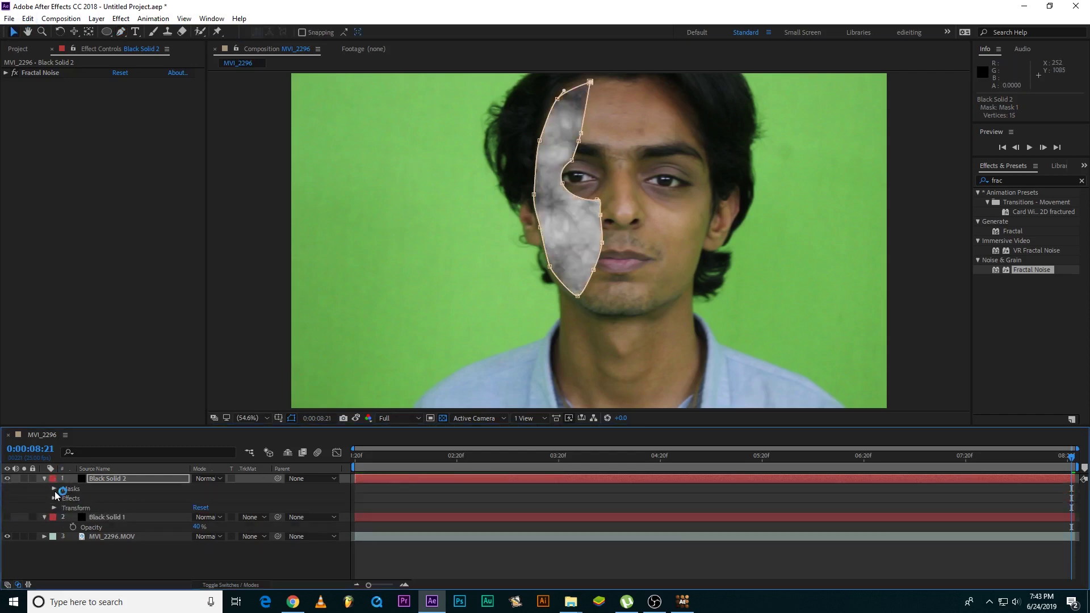
click(54, 489)
click(63, 499)
drag(205, 517, 239, 518)
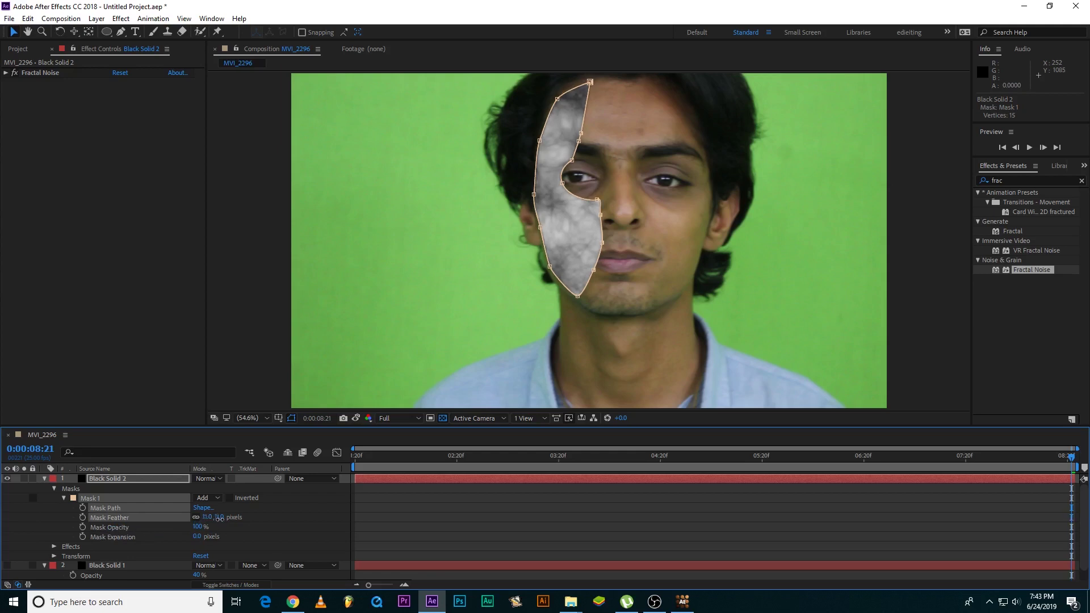
click(44, 479)
click(44, 488)
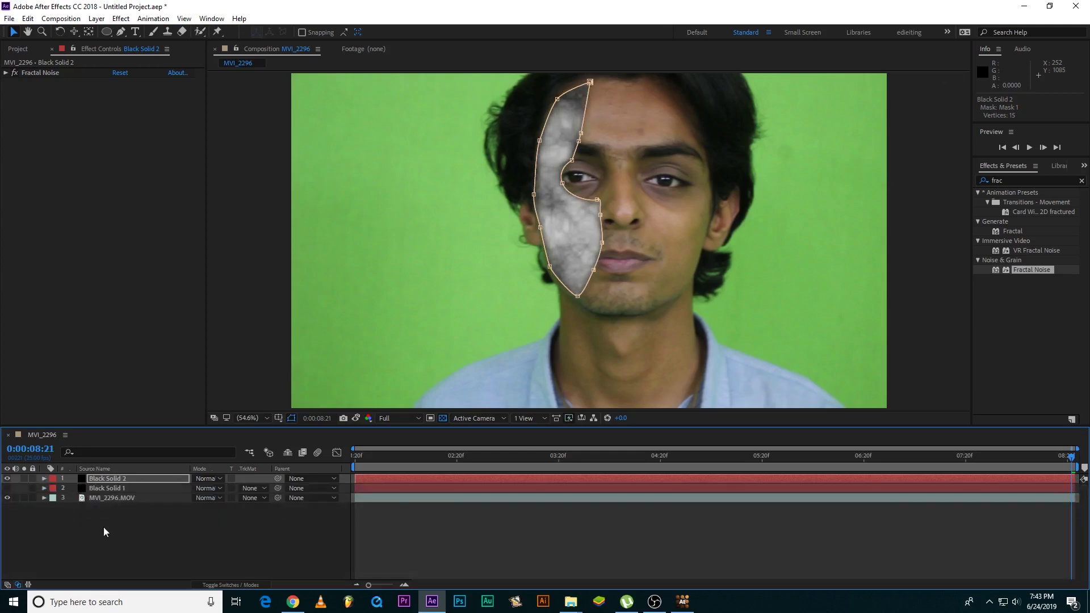
click(105, 488)
click(105, 479)
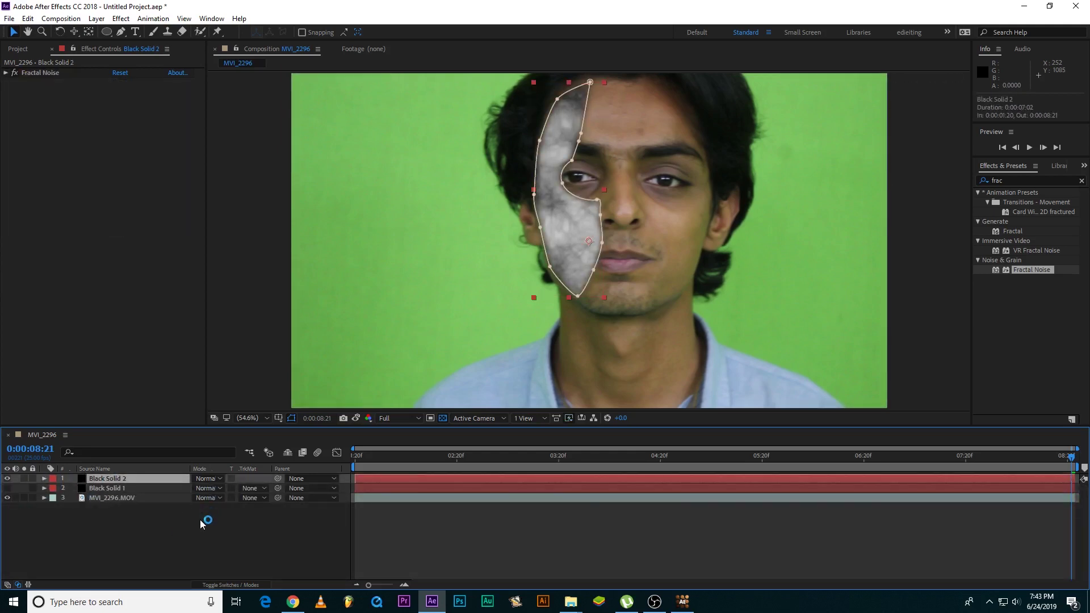
click(14, 602)
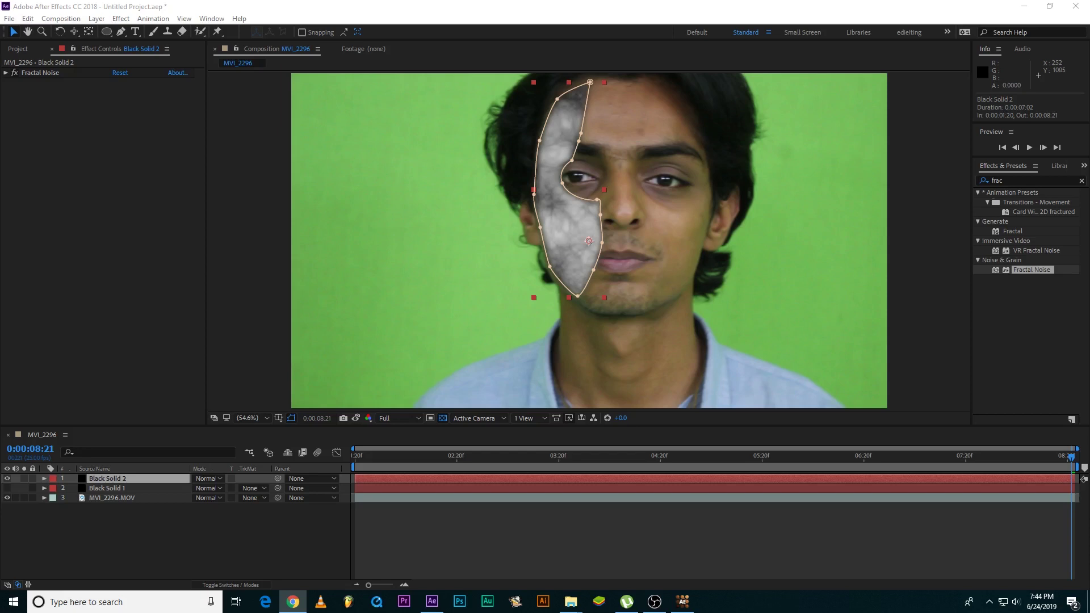
Import veins-drawing-fractal-5.jpg, hide Black Solid 2, and place the image in the composition.
key(ctrl+0)
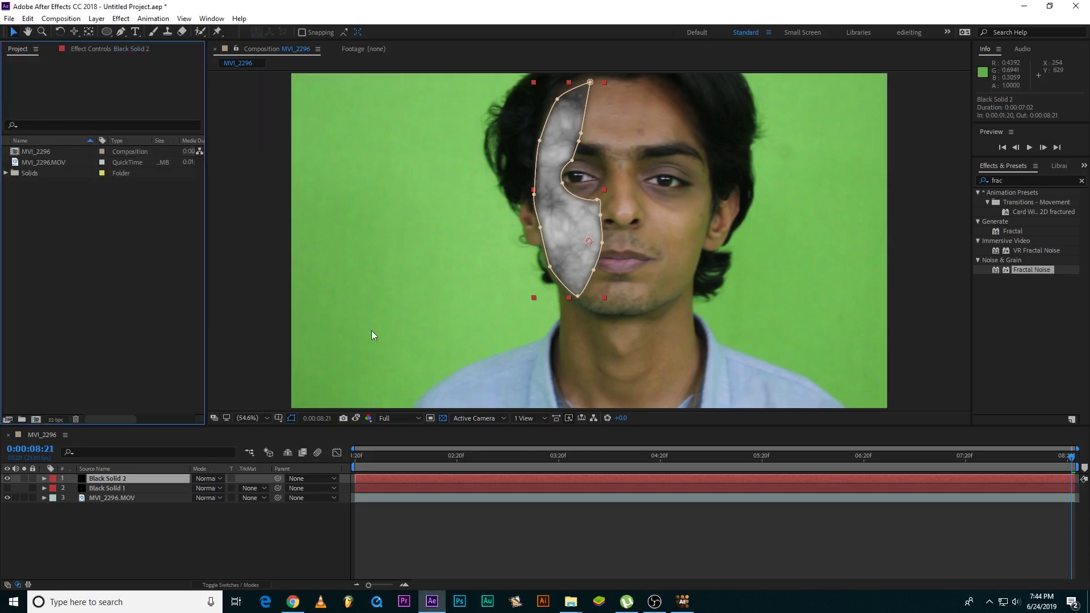
drag(570, 602, 88, 232)
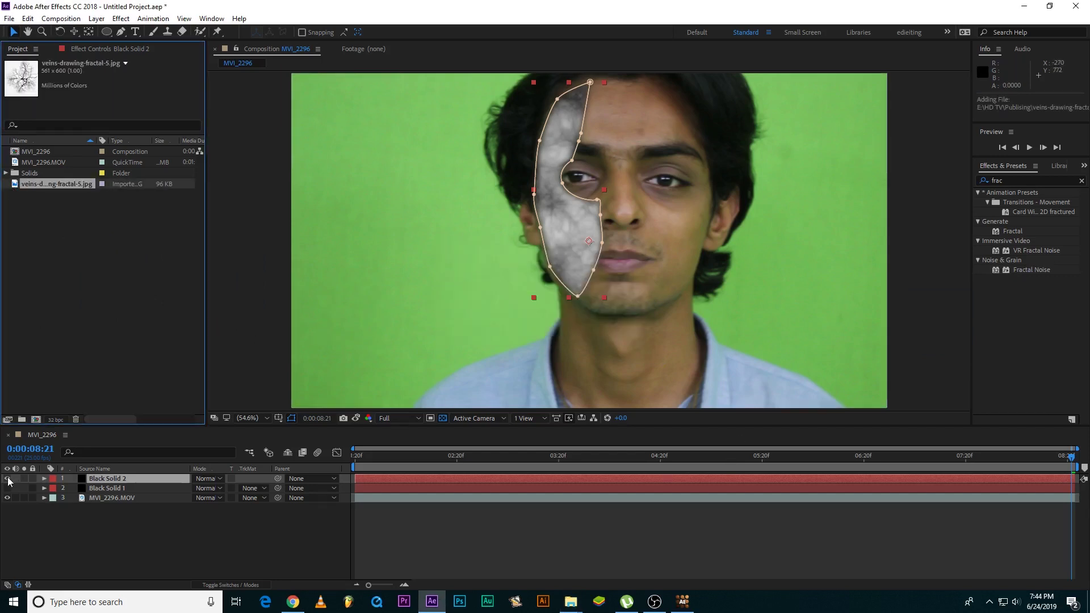
click(6, 479)
mouse_move(17, 186)
mouse_down()
mouse_move(567, 251)
mouse_move(588, 219)
mouse_move(566, 137)
mouse_up()
Set the veins layer to Multiply and add a copy on the left cheek at 46% scale.
click(207, 478)
click(276, 147)
key(ctrl+d)
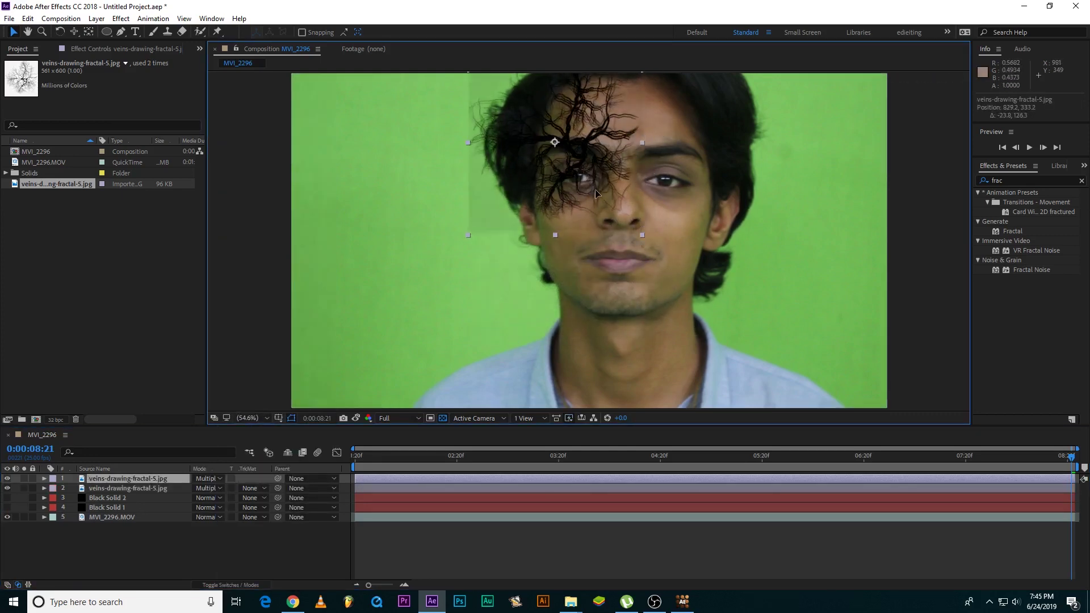
drag(514, 225, 510, 327)
key(s)
drag(208, 488, 188, 500)
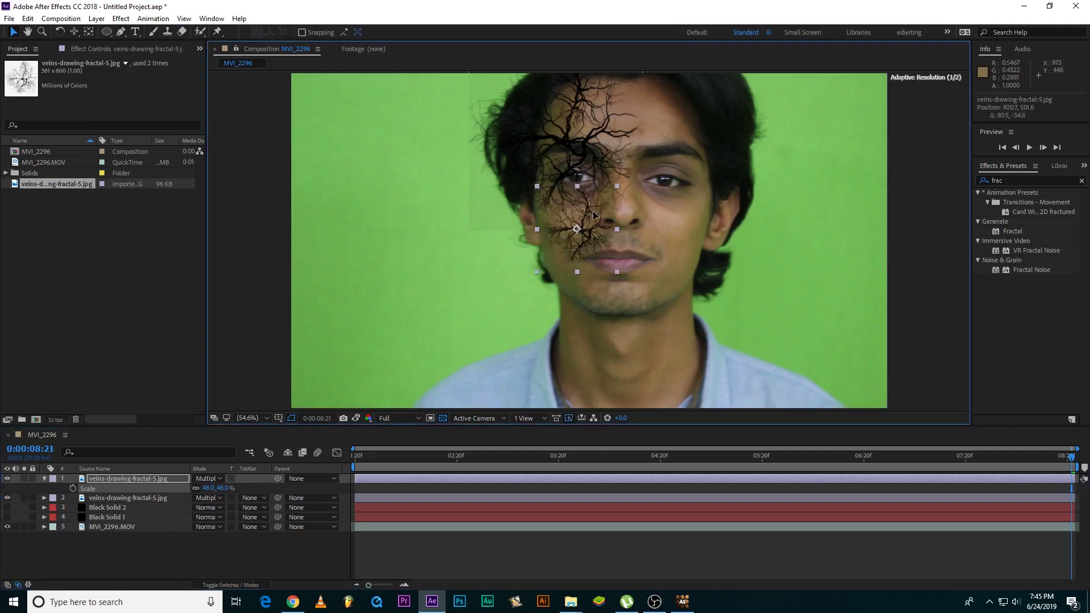
Add a veins copy rotated 122 degrees near the eye, plus another copy for the chin.
key(ctrl+d)
drag(559, 262, 554, 282)
key(r)
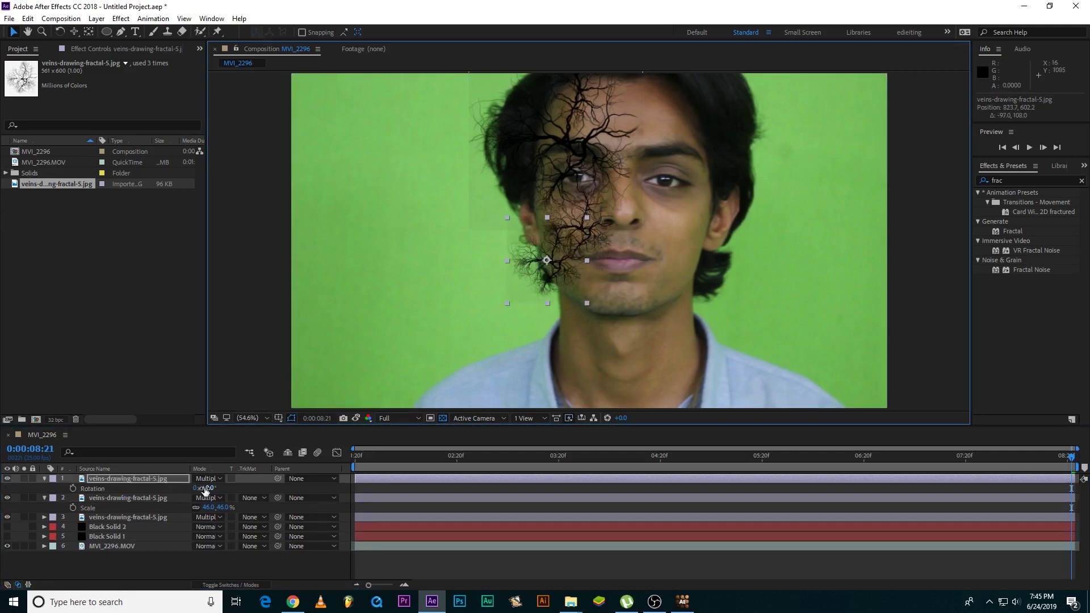
drag(211, 489, 289, 500)
mouse_move(545, 275)
mouse_down()
mouse_move(554, 239)
mouse_move(587, 303)
mouse_move(567, 137)
mouse_move(566, 163)
mouse_up()
key(ctrl+d)
key(ctrl+d)
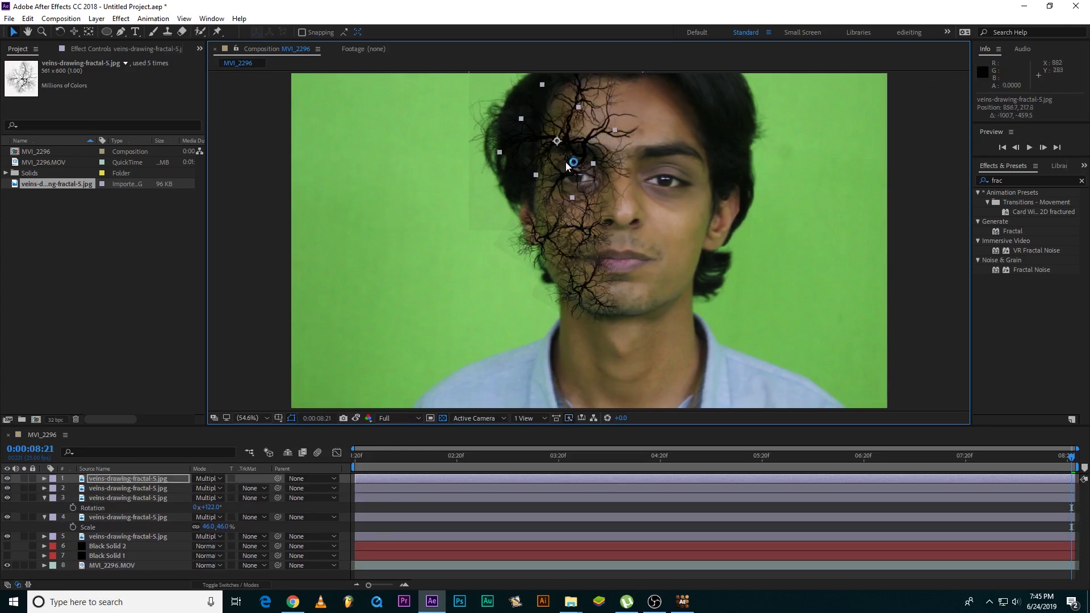
Select all five veins layers and precompose them as 'Vains'.
click(44, 498)
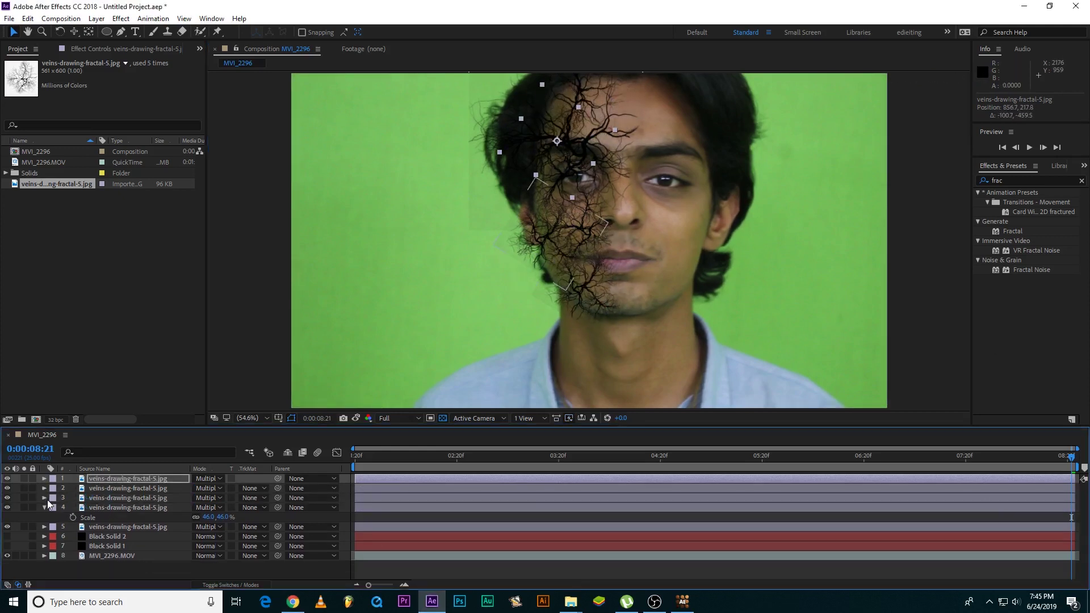
click(45, 508)
click(129, 518)
shift+click(128, 479)
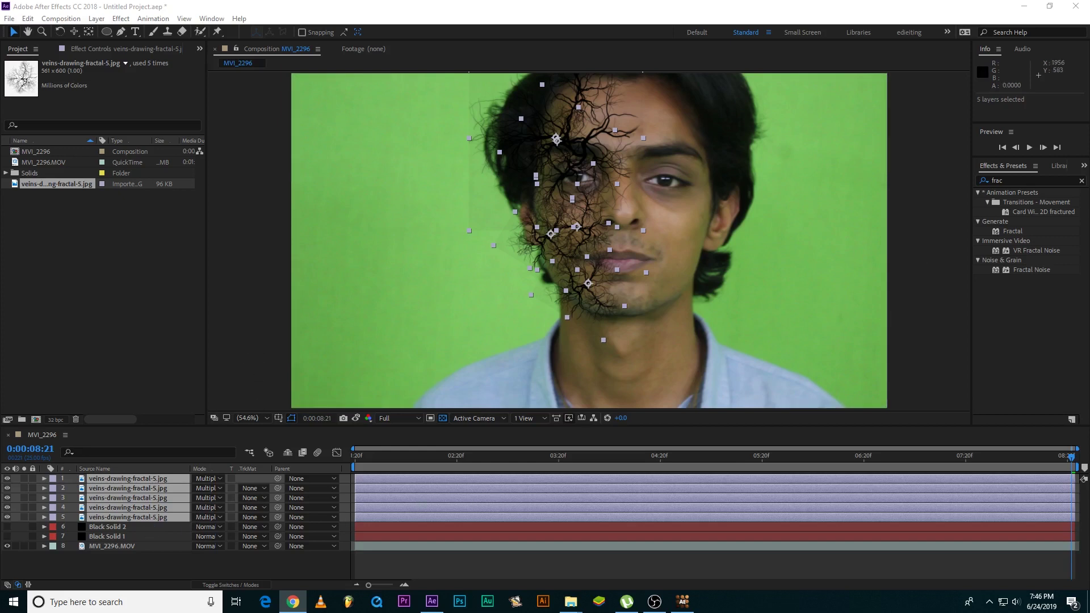
key(ctrl+shift+c)
text(Vains)
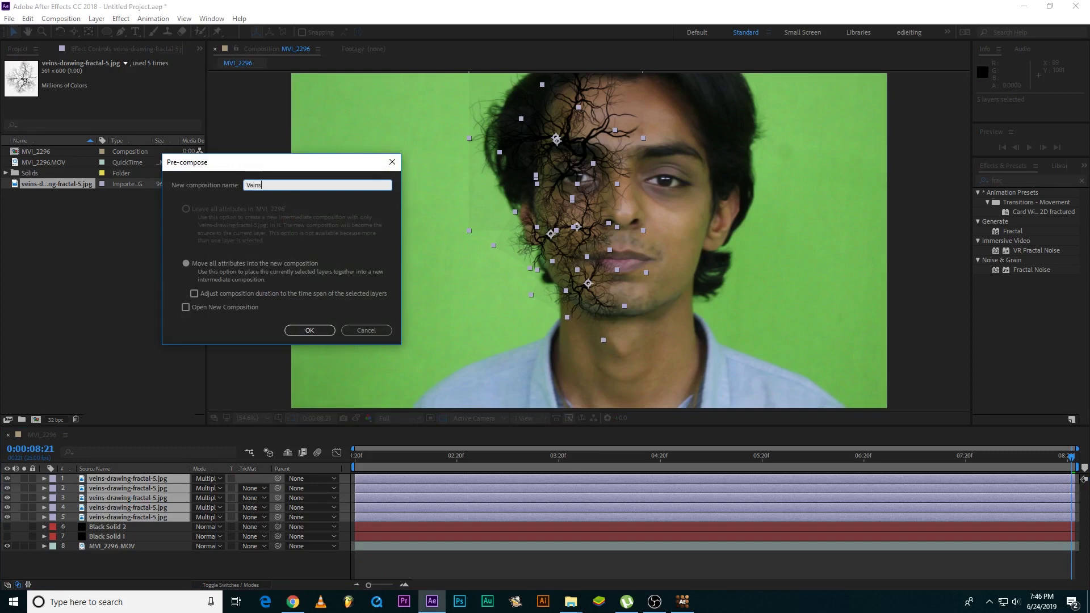
key(Return)
Inside the Vains precomp, begin a new solid layer and choose its colour.
double_click(83, 480)
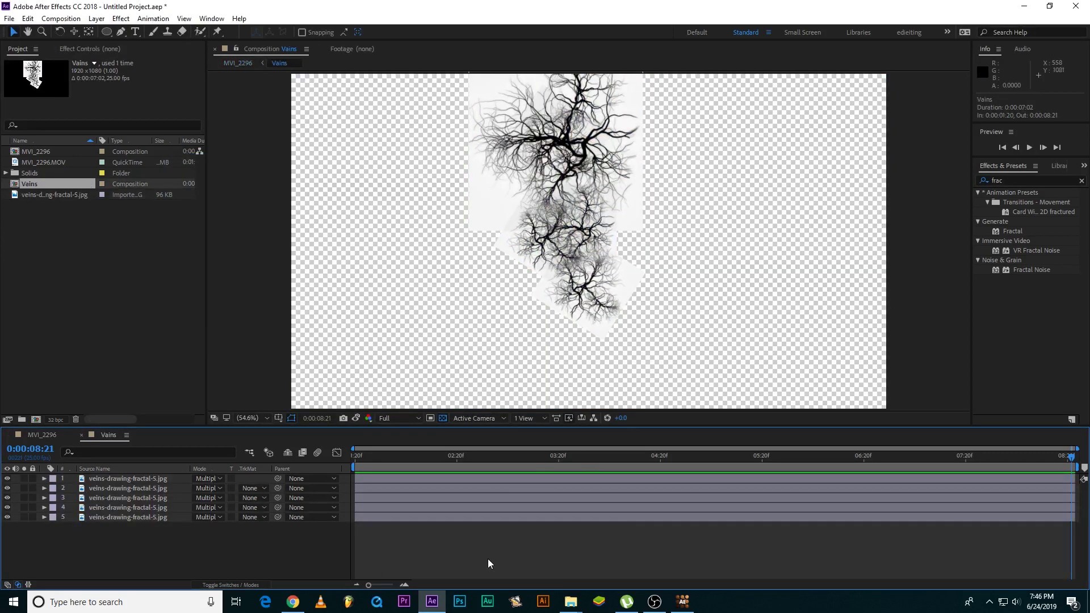
right_click(490, 563)
mouse_move(546, 435)
click(685, 464)
click(691, 247)
Make the new solid white (ffffff) and return to the MVI_2296 composition.
text(ffffff)
key(Return)
key(Return)
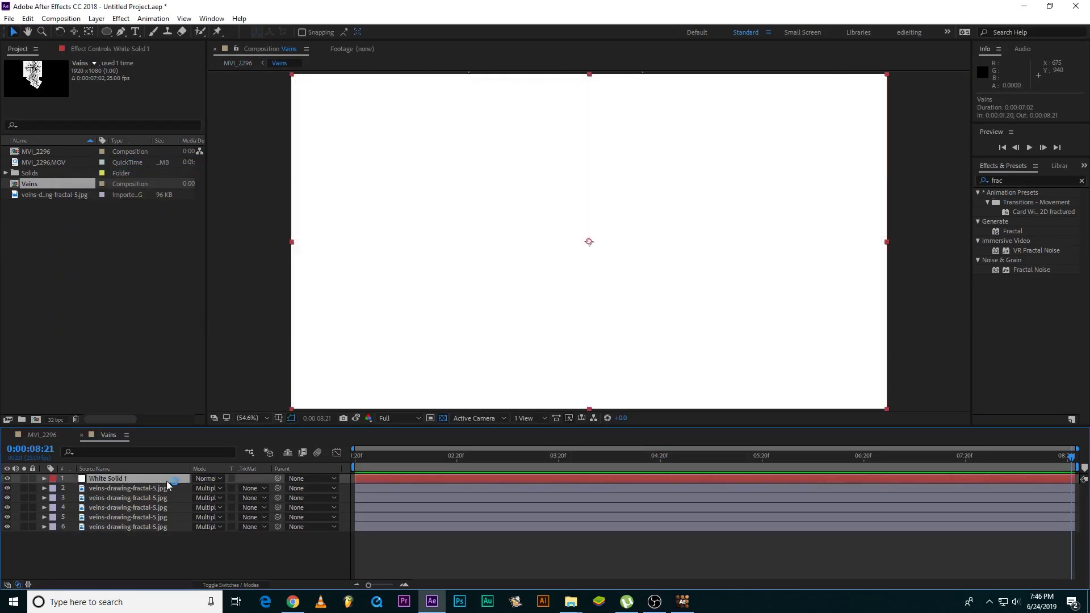
click(40, 441)
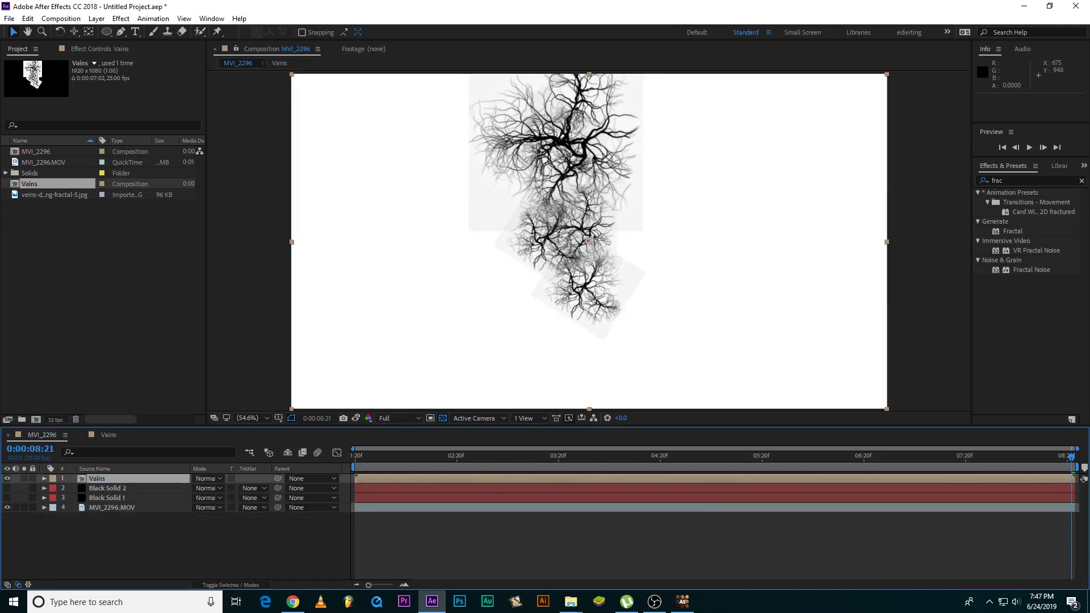
Set Black Solid 2's track matte to Luma Matte 'Vains'.
click(293, 602)
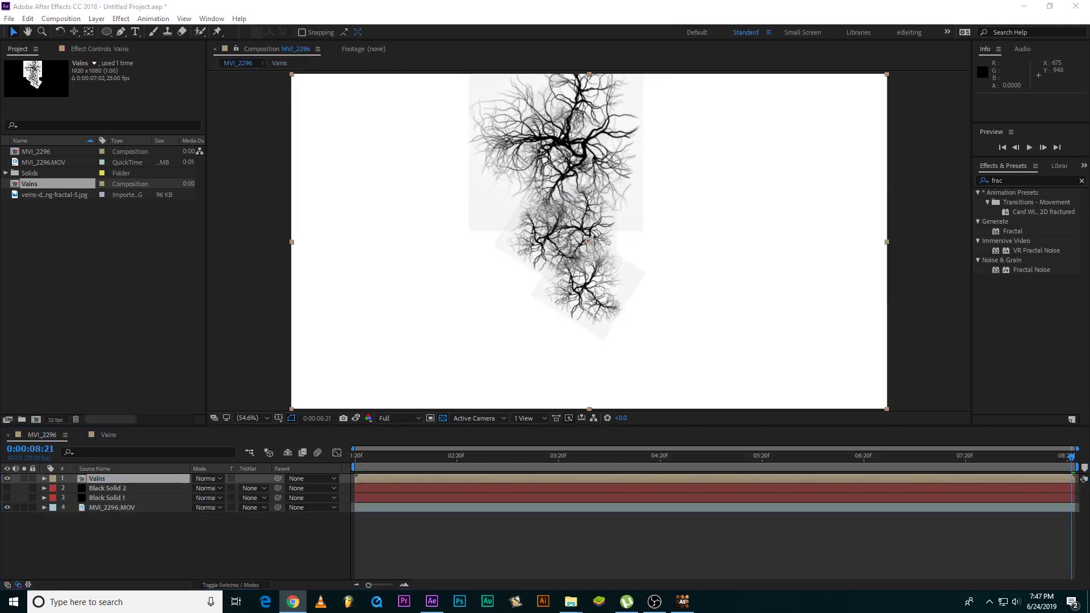
click(108, 488)
click(249, 489)
click(295, 540)
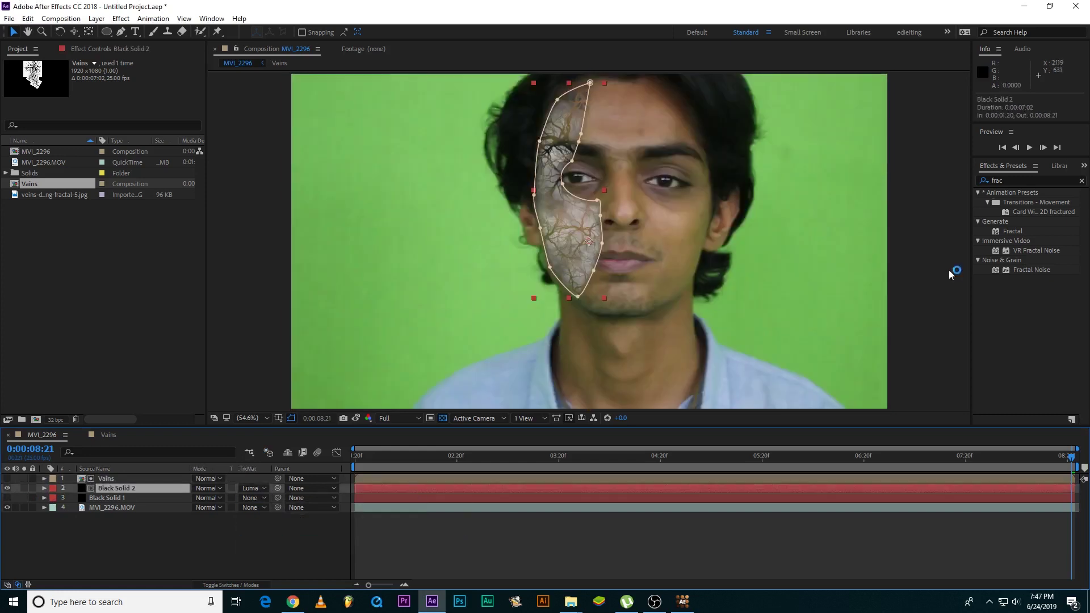
click(410, 479)
click(121, 18)
Apply Fast Box Blur with radius 2.5 to Vains, then select Vains and Black Solid 2 together.
mouse_move(198, 98)
click(341, 223)
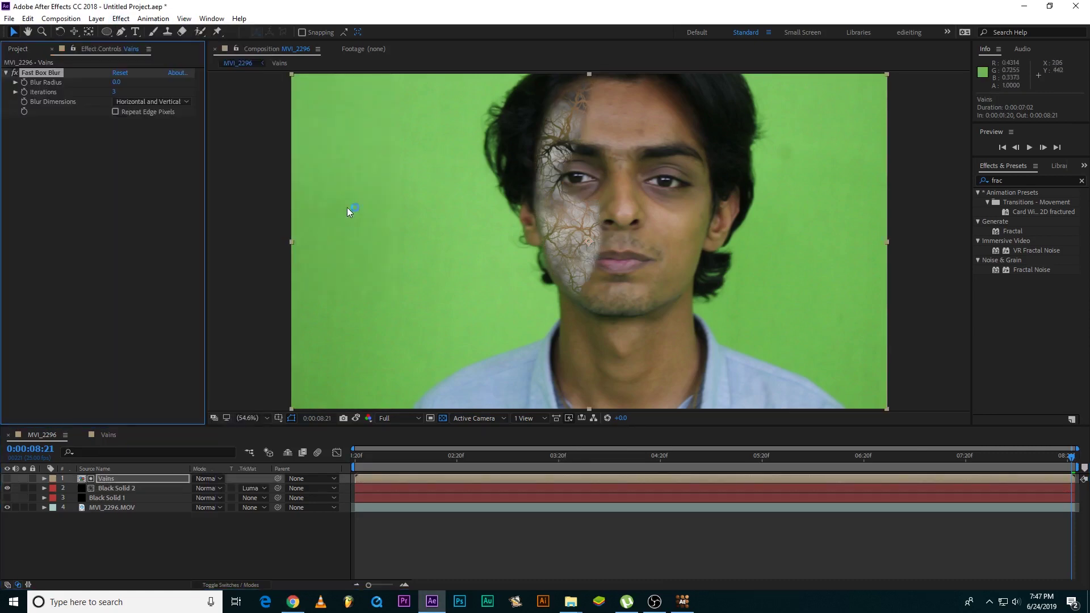
click(116, 82)
text(2.5)
key(Return)
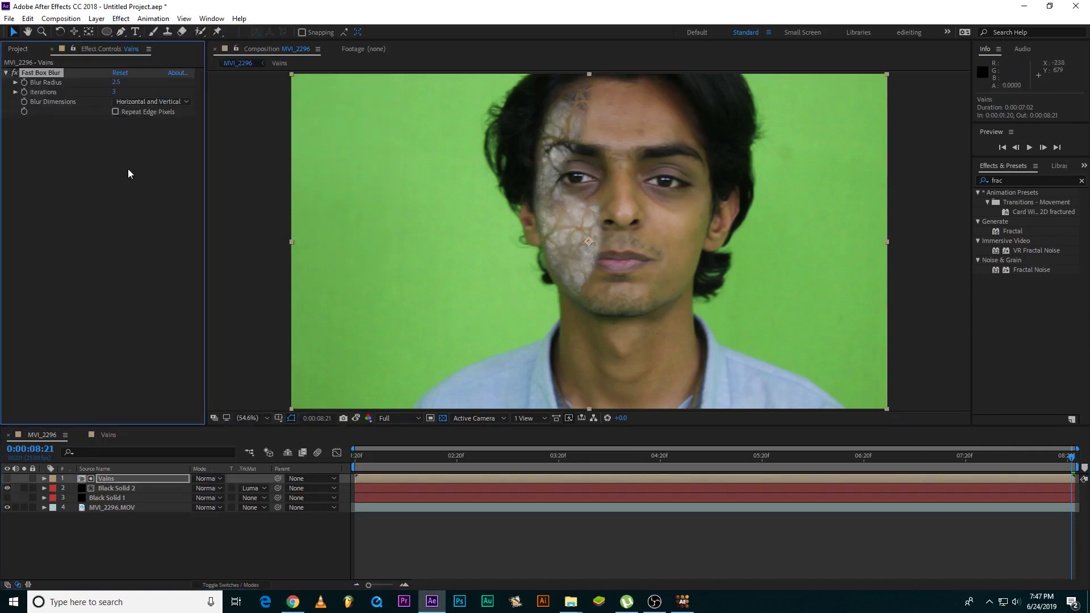
click(421, 514)
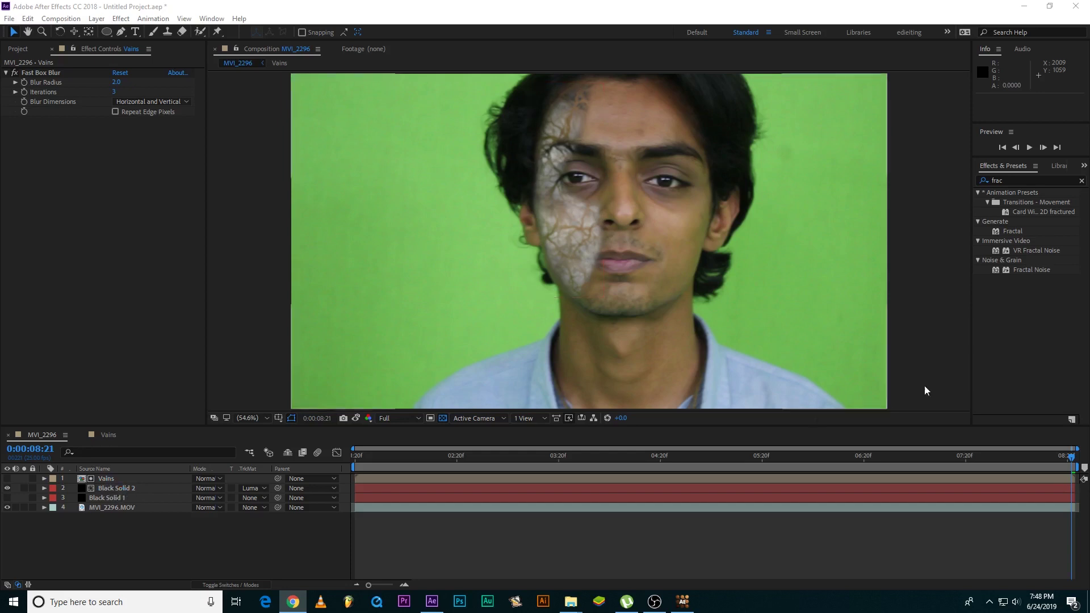
ctrl+click(114, 489)
Precompose the selected Vains and Black Solid 2 layers as 'illmustion map' and open it.
key(ctrl+shift+c)
text(illmustion ma)
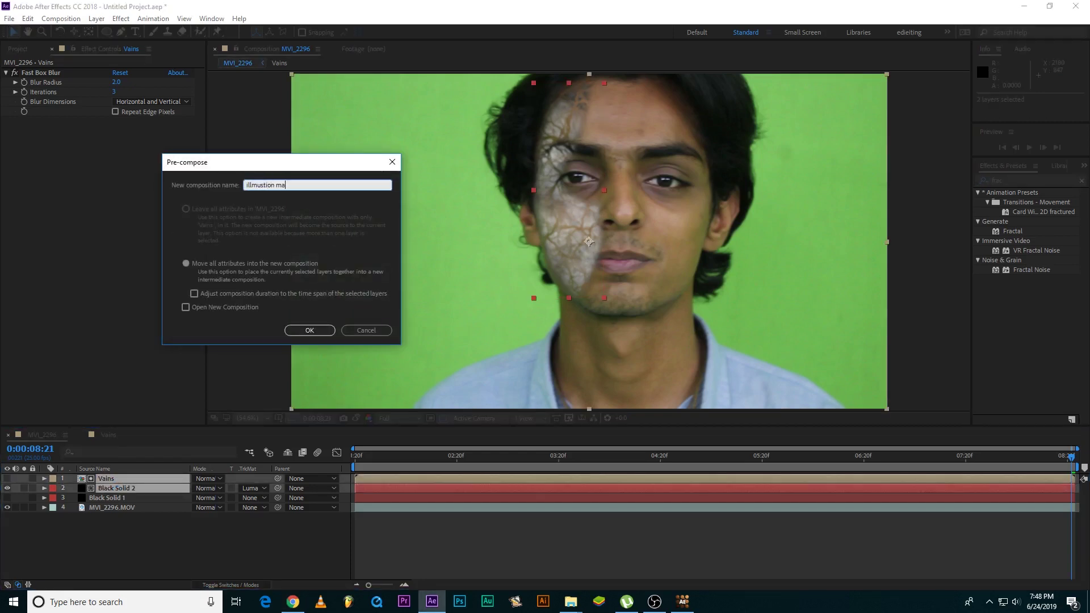
text(p)
key(Return)
double_click(106, 483)
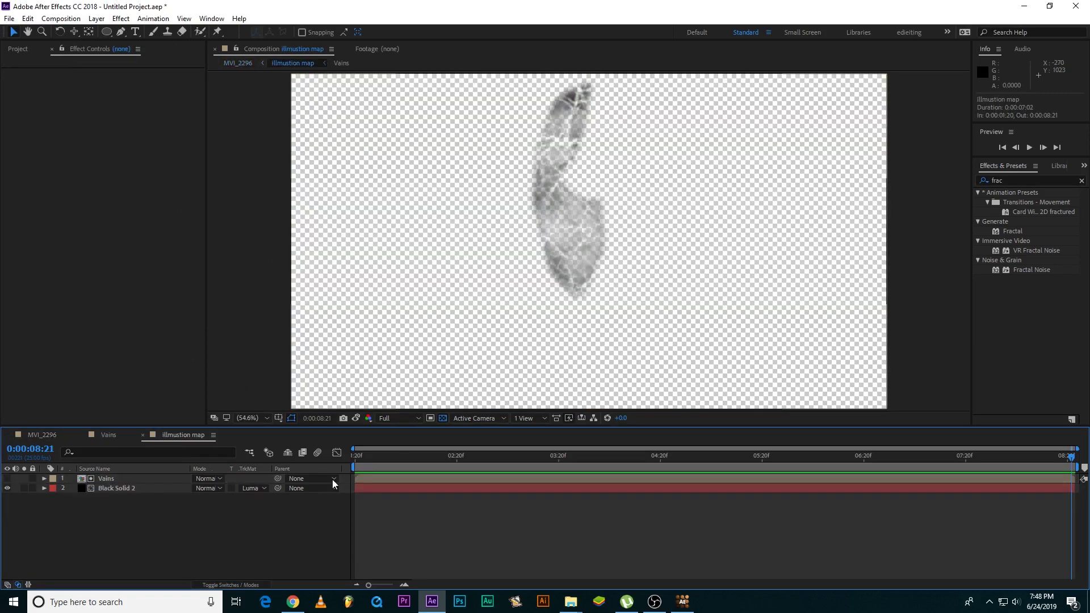
Add a black solid layer inside the illmustion map precomp.
right_click(594, 526)
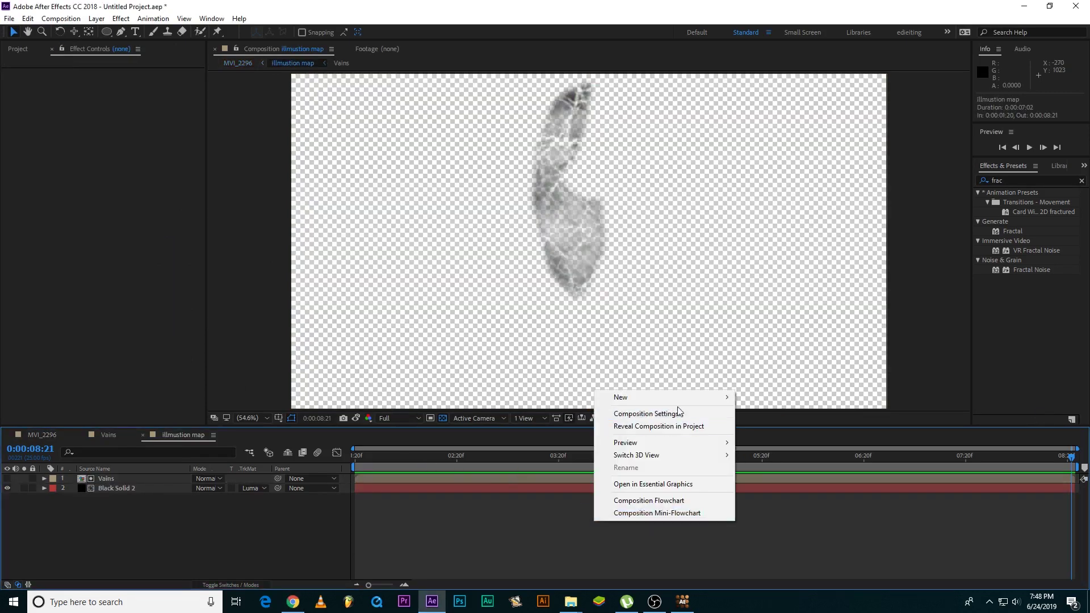
click(749, 427)
click(691, 250)
click(319, 192)
key(Return)
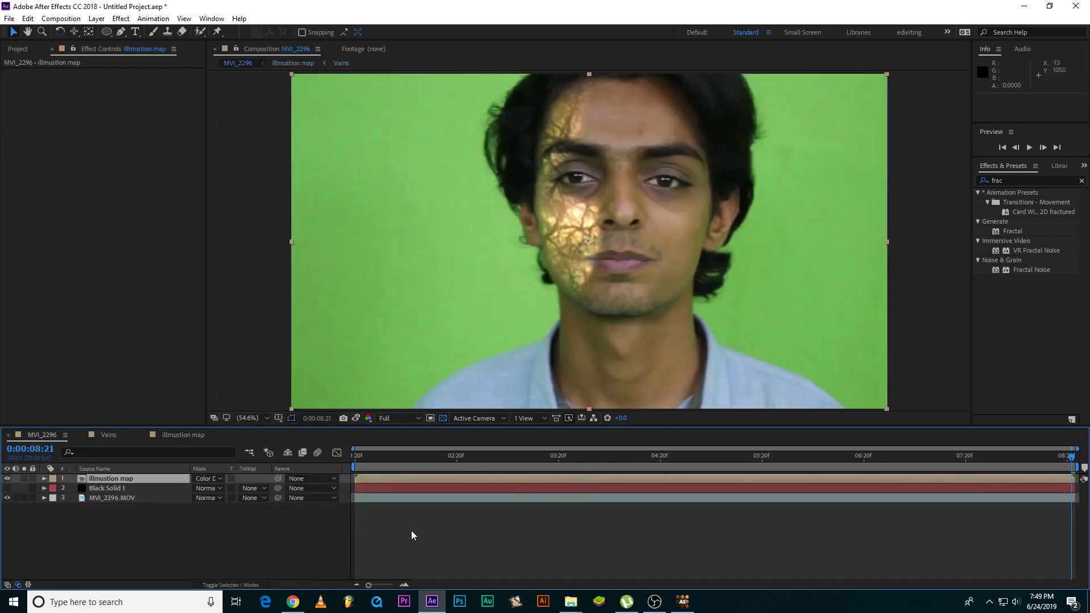
Apply the Curves effect to the illmustion map layer.
click(1016, 181)
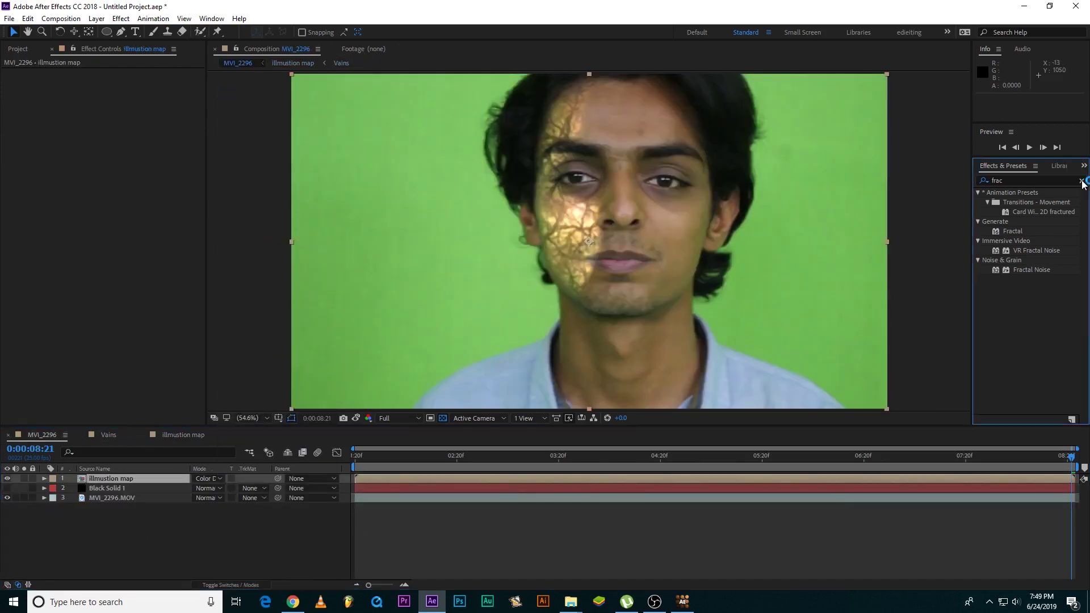
text(cur)
click(1000, 309)
double_click(1000, 309)
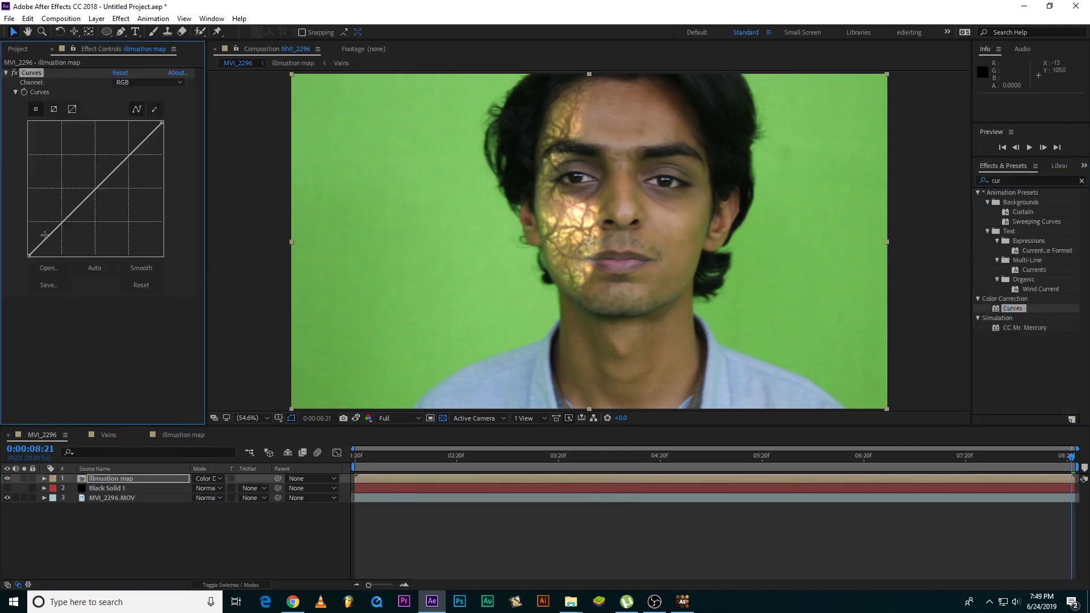
Lift the red curve and adjust the green and blue channel curves to warm the veins.
click(148, 83)
click(138, 106)
click(147, 82)
mouse_move(95, 189)
mouse_down()
mouse_move(92, 166)
mouse_move(100, 197)
mouse_up()
click(140, 120)
click(146, 82)
click(138, 132)
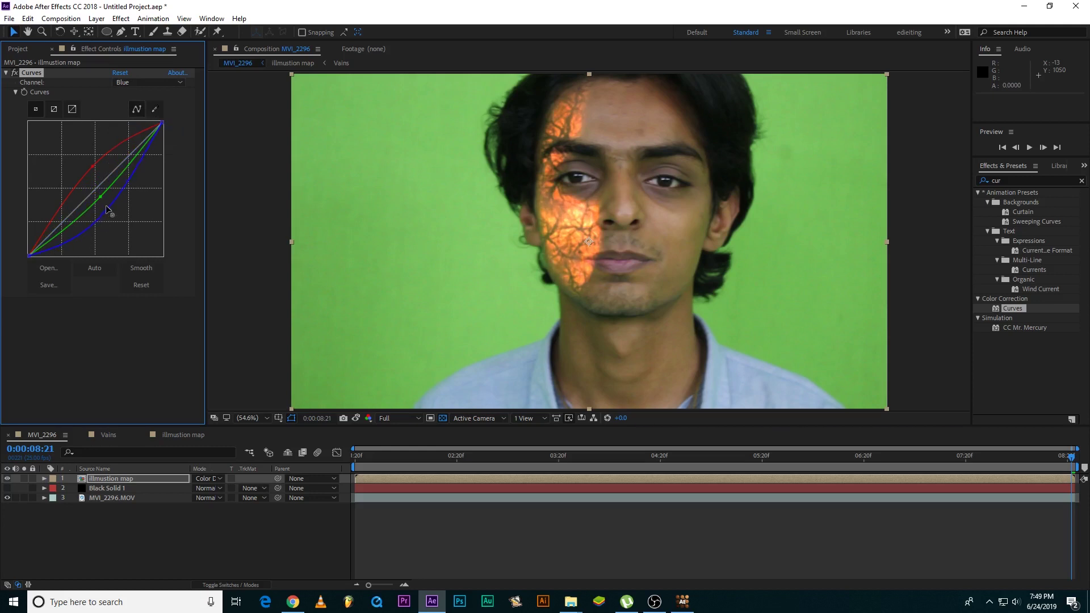
drag(100, 199, 93, 196)
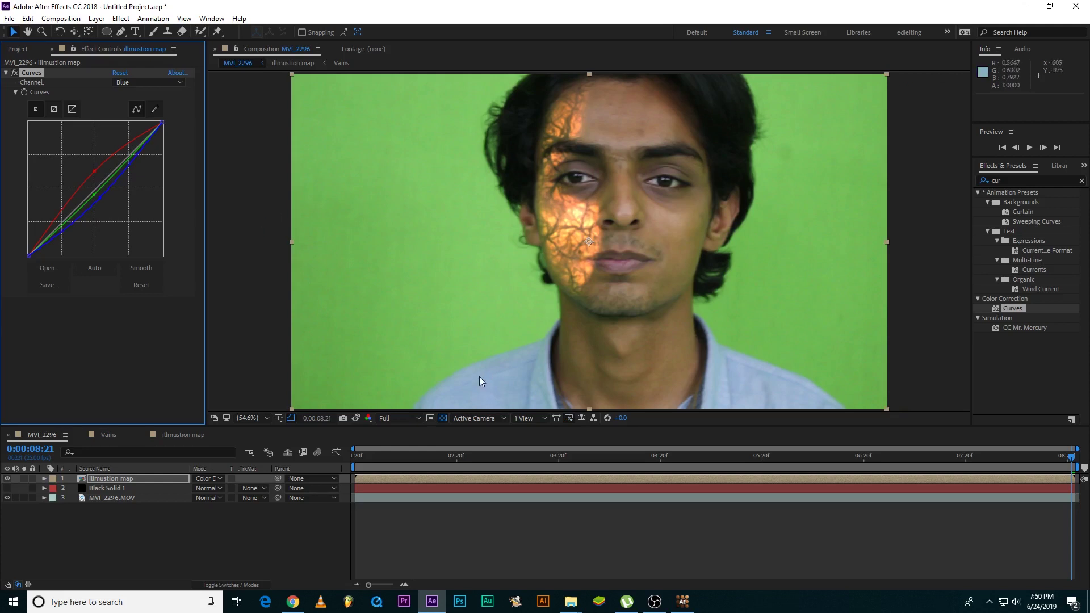
Copy the Black Solid 1 layer onto illmustion map, then undo the extra pasted layer.
key(ctrl+Down)
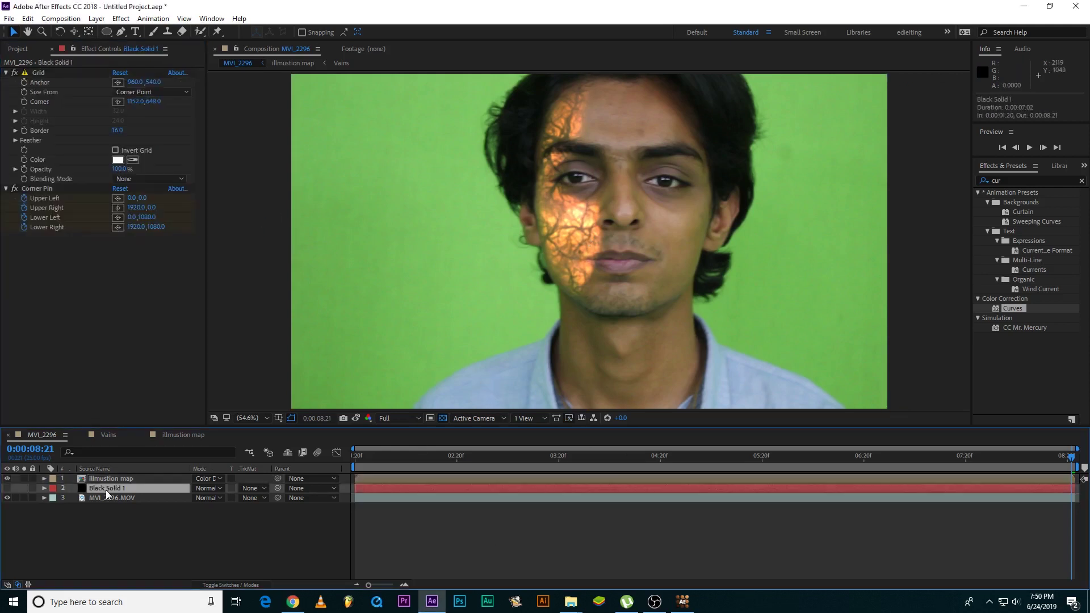
key(i)
click(90, 358)
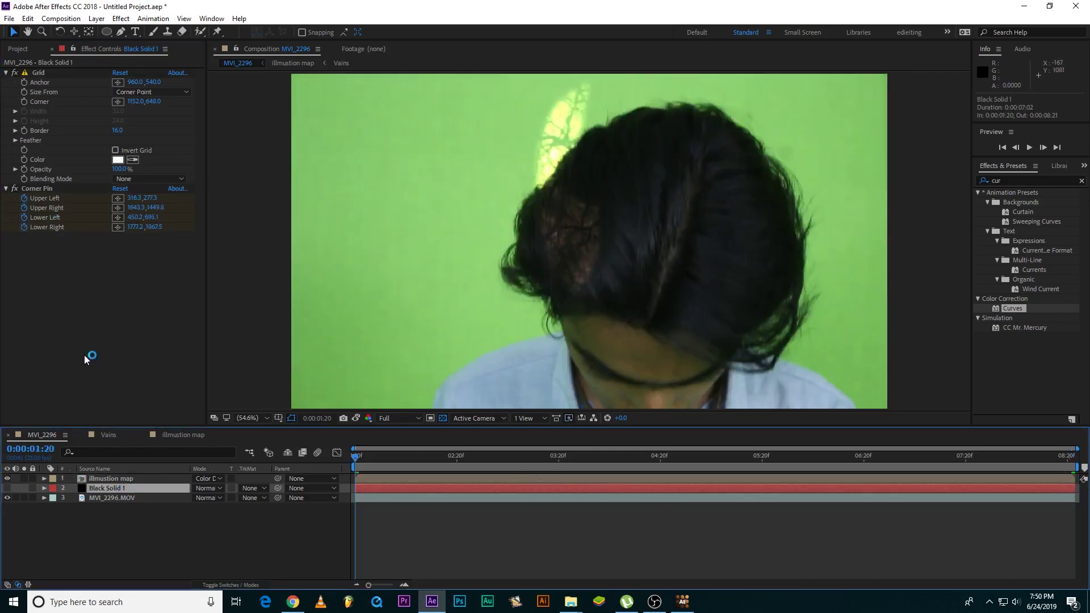
click(28, 19)
click(77, 82)
click(387, 479)
key(alt+Tab)
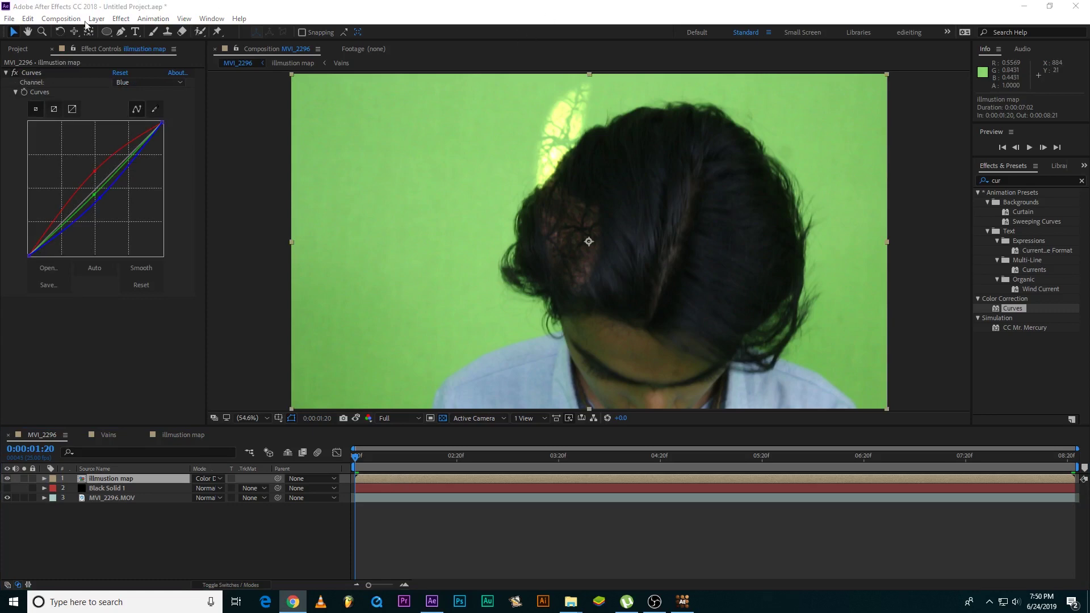
click(28, 18)
click(67, 148)
drag(356, 461, 356, 460)
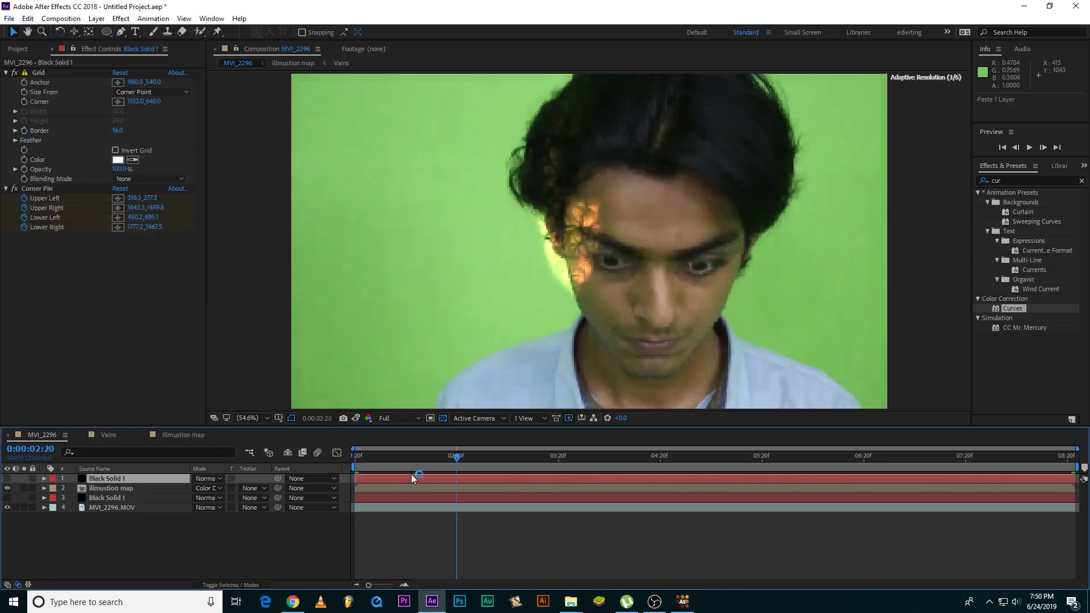
key(ctrl+z)
Copy Black Solid 1's tracked Corner Pin effect and paste it onto illmustion map.
click(45, 489)
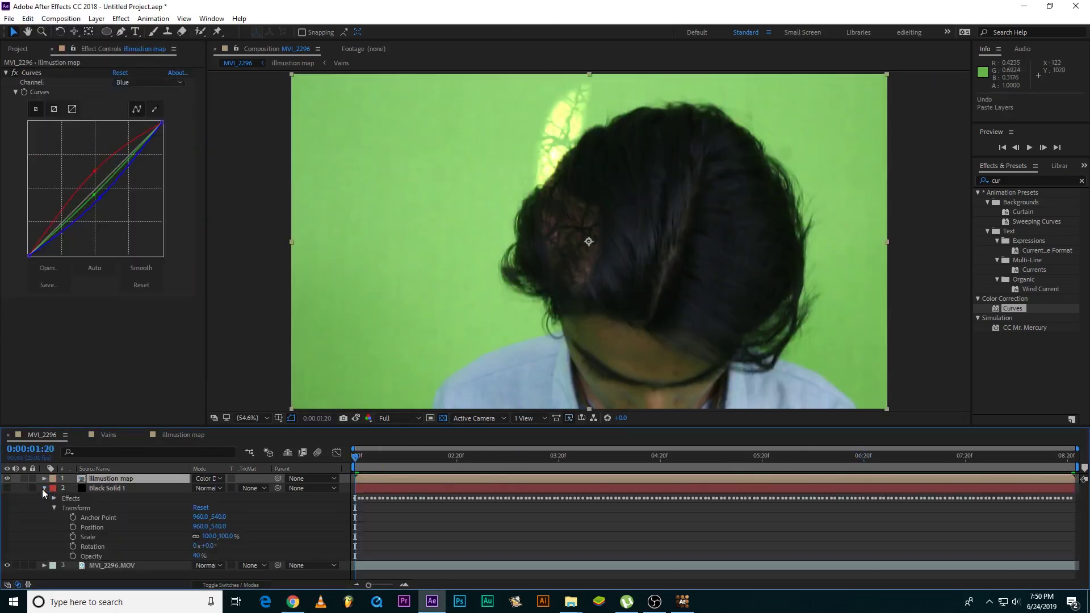
click(55, 508)
click(54, 498)
click(64, 518)
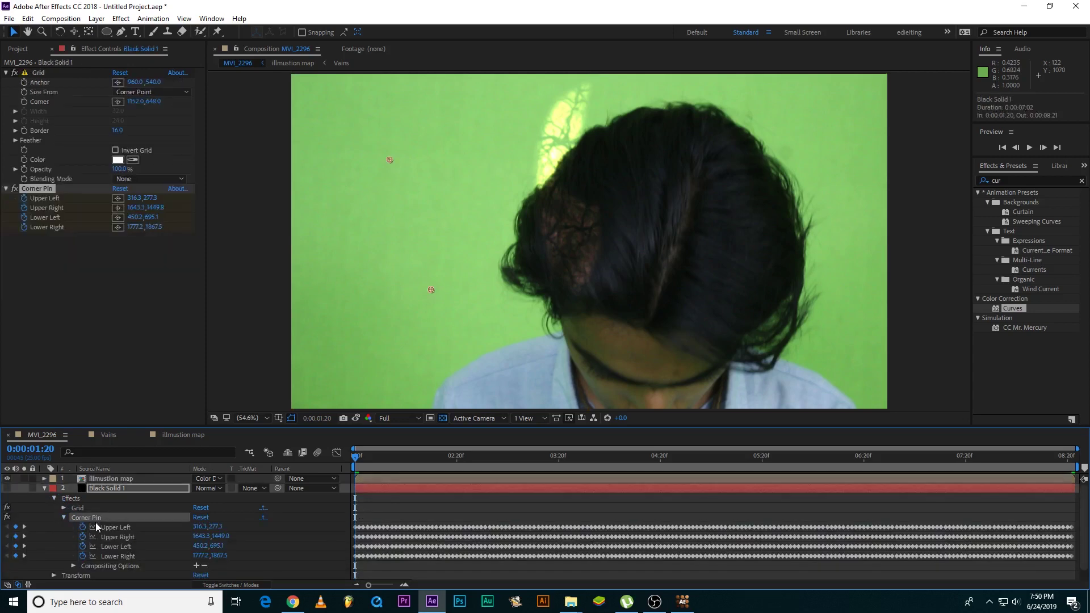
click(27, 19)
click(54, 96)
click(407, 478)
click(28, 18)
click(46, 135)
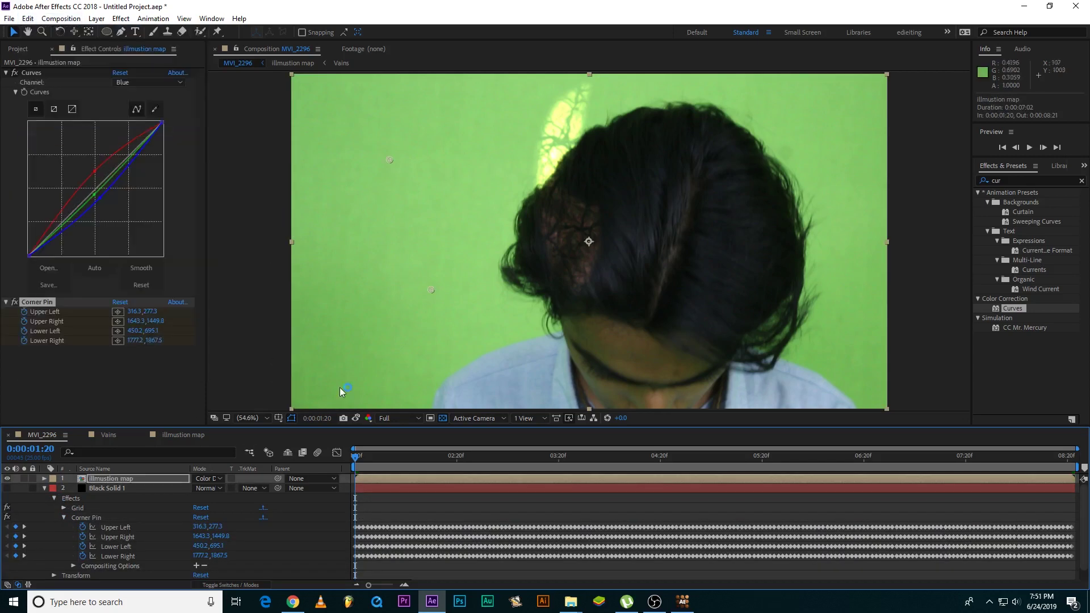
drag(376, 467, 734, 467)
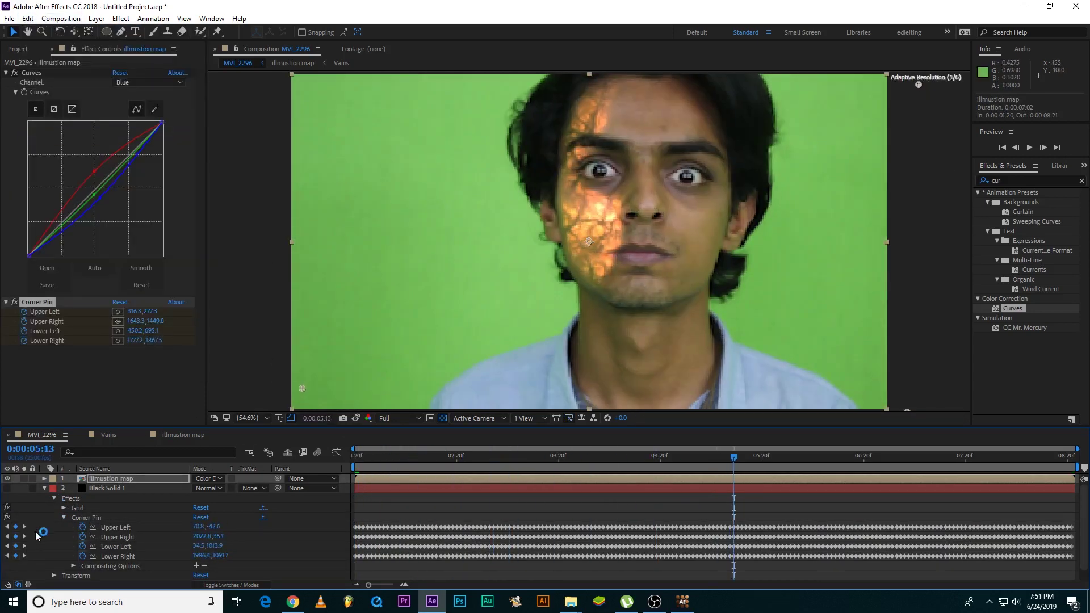
Jump to around 6:24 and open the illmustion map precomp.
click(44, 488)
click(881, 456)
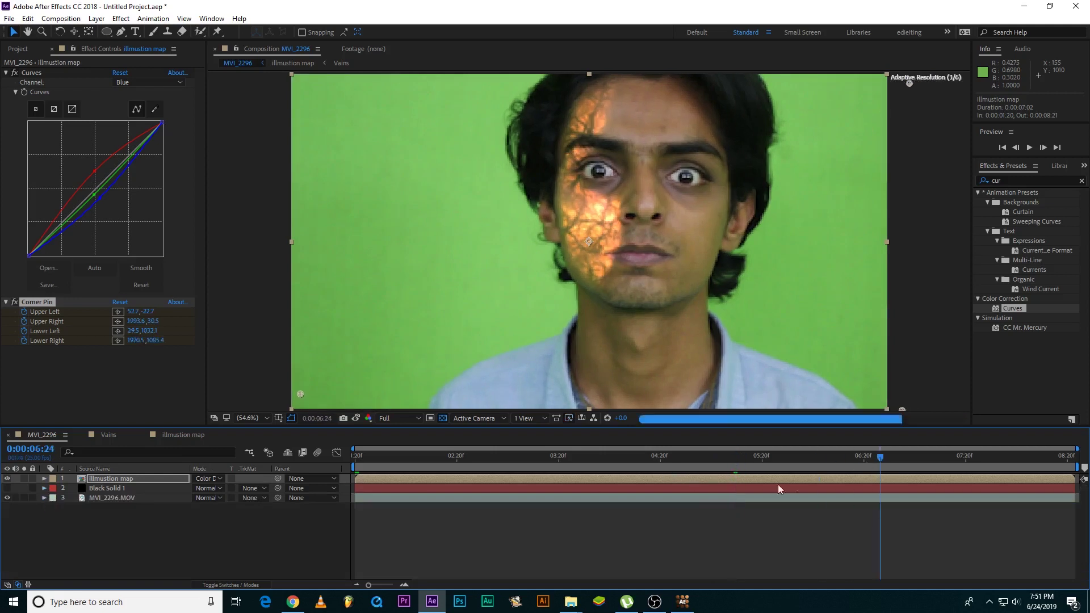
double_click(82, 479)
Inspect Black Solid 2's Mask 1 feather in the precomp, then return to MVI_2296.
click(44, 489)
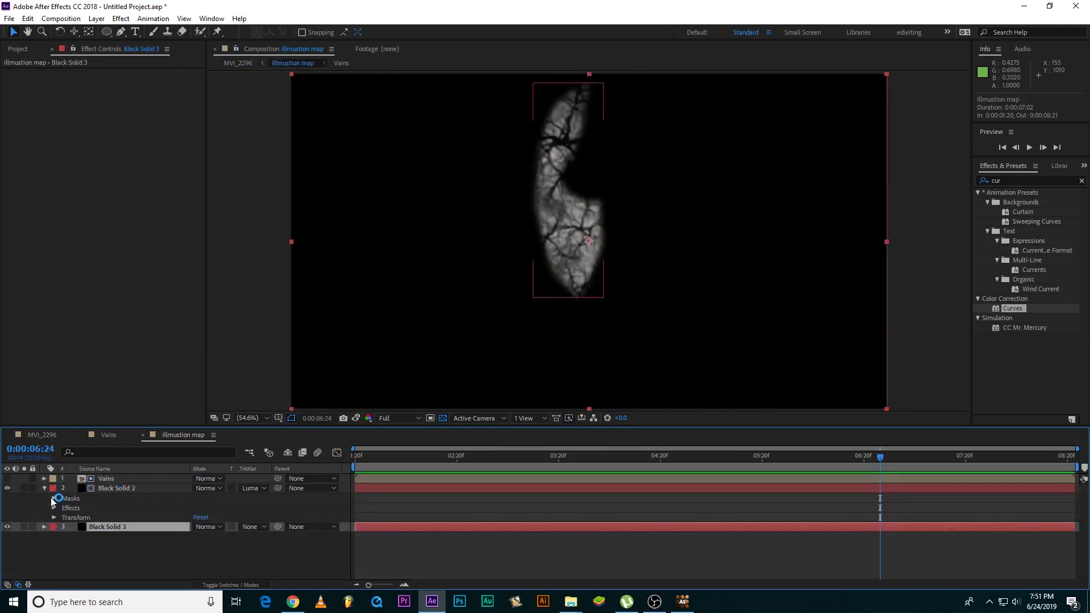
click(54, 499)
click(65, 508)
click(186, 527)
click(114, 489)
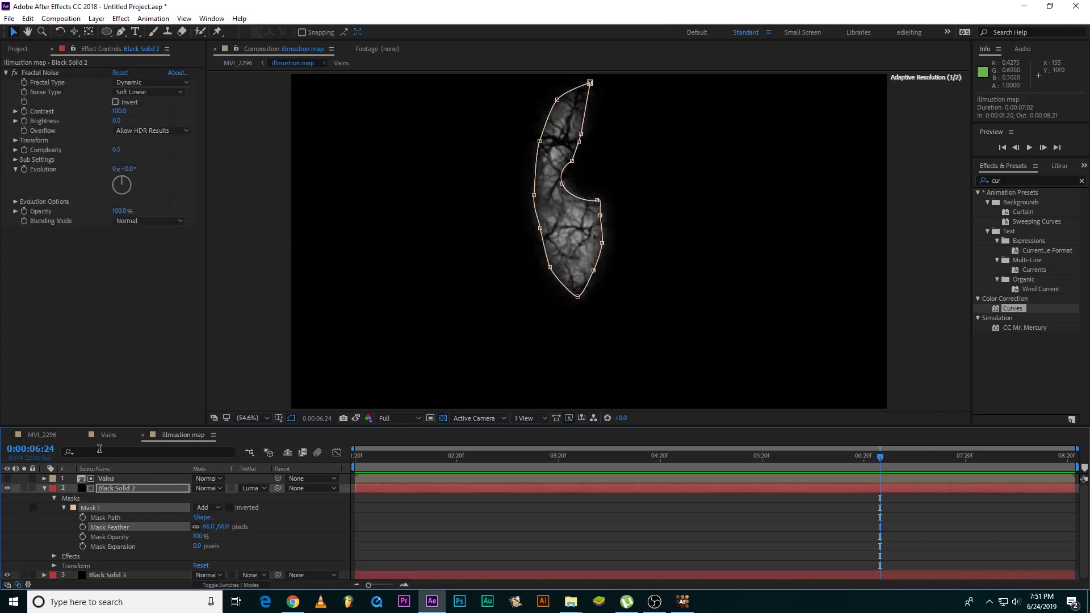
click(43, 434)
Show illmustion map's Opacity and reshape the blue, red and green Curves channels.
drag(883, 459, 745, 459)
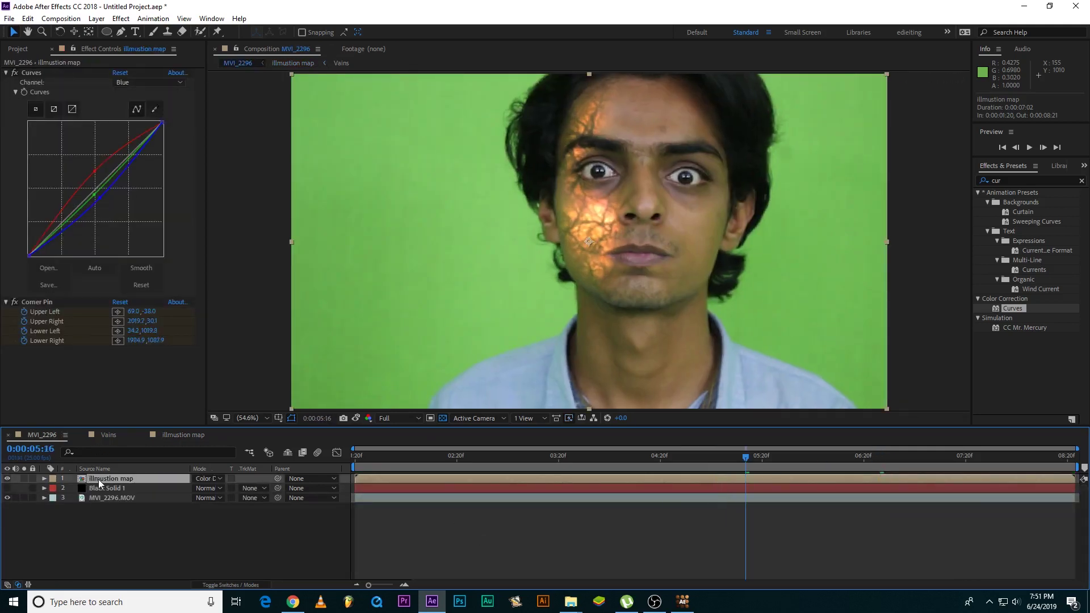
key(t)
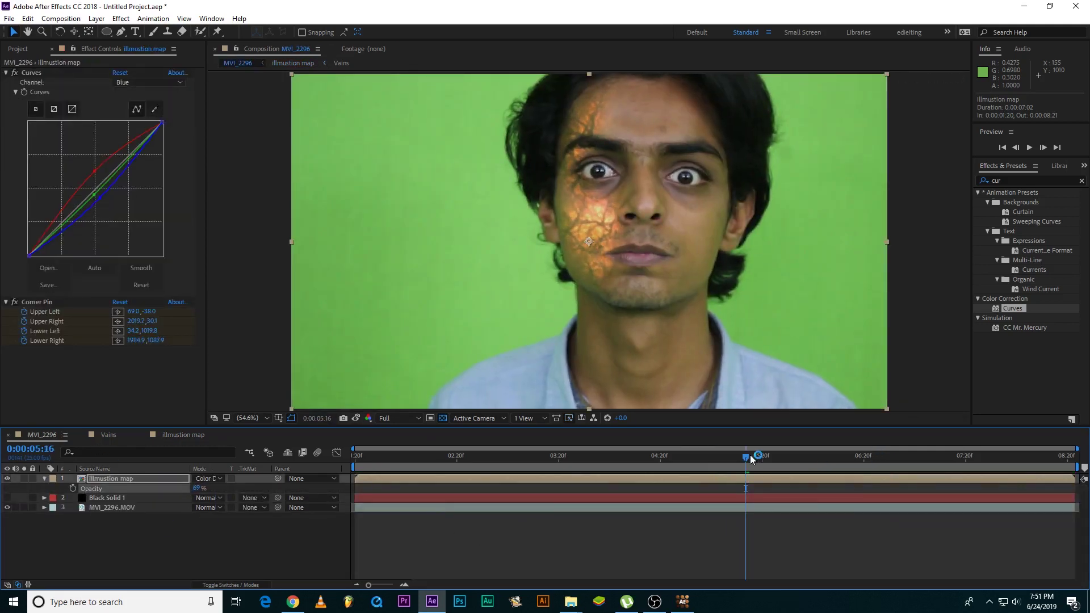
drag(751, 458, 778, 459)
drag(96, 189, 114, 213)
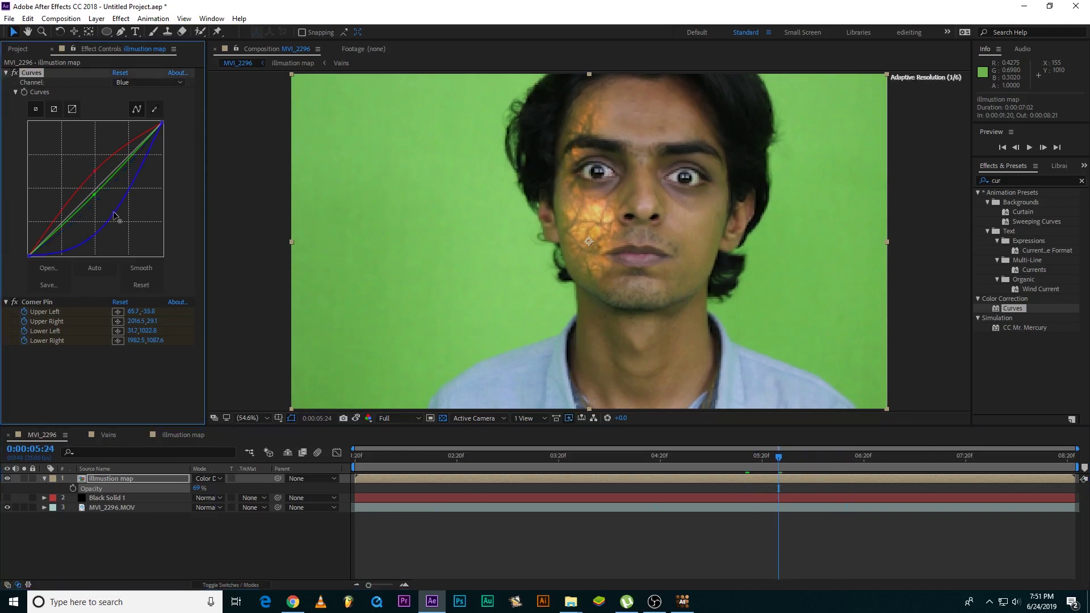
drag(80, 153, 94, 181)
click(100, 199)
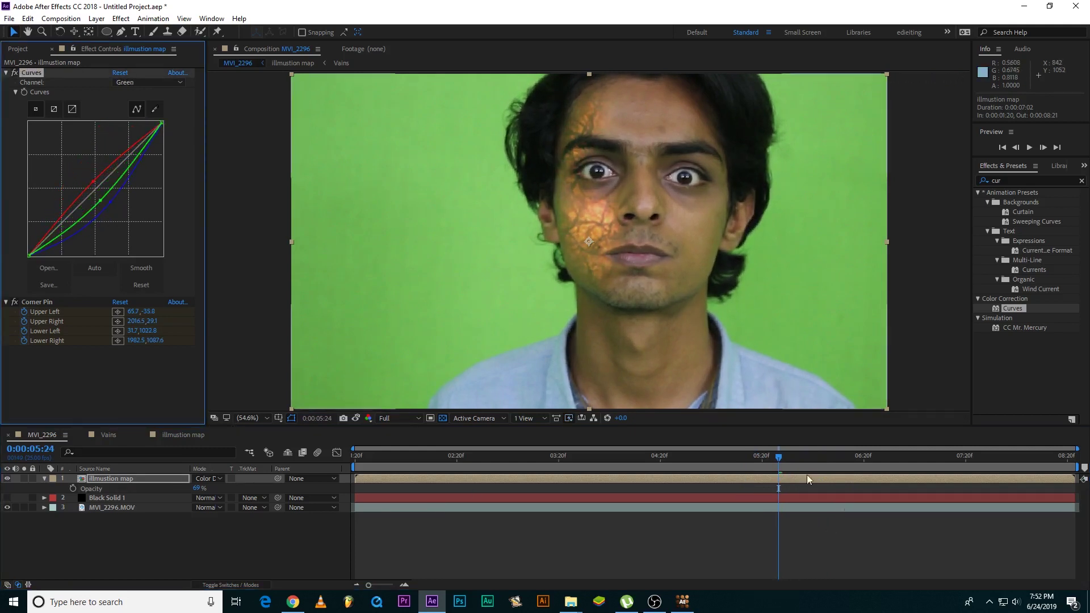
drag(778, 457, 351, 514)
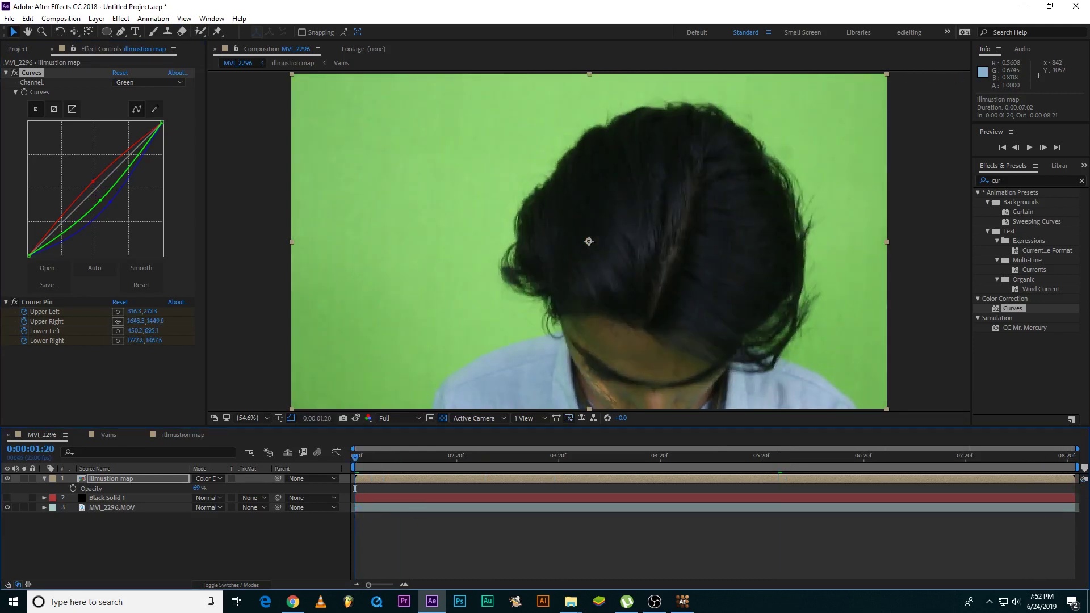
key(alt+Tab)
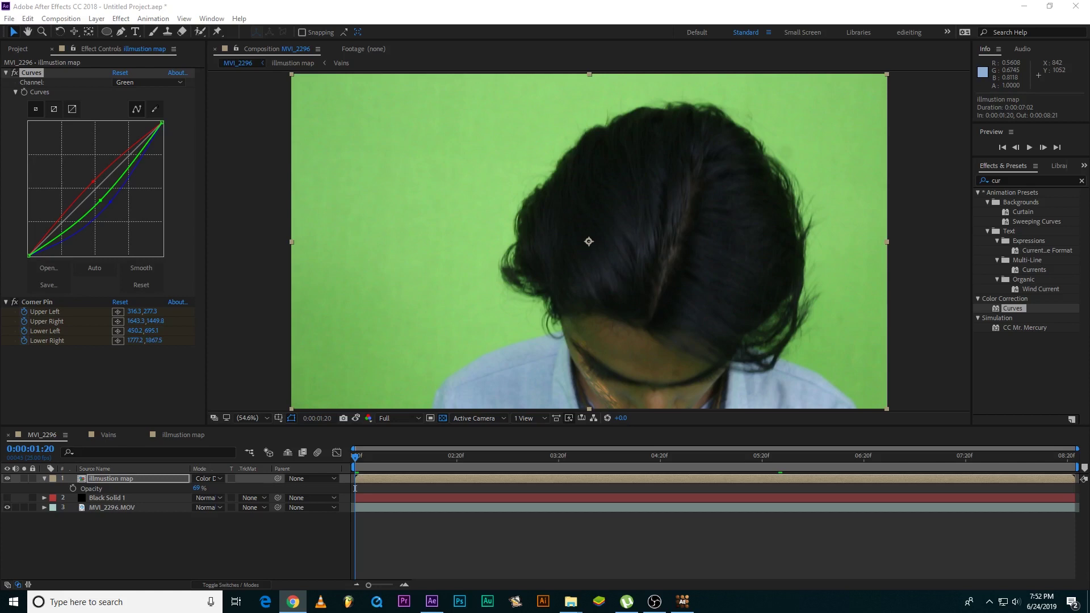
Set the illmustion map layer's opacity to 70%.
drag(355, 456, 384, 461)
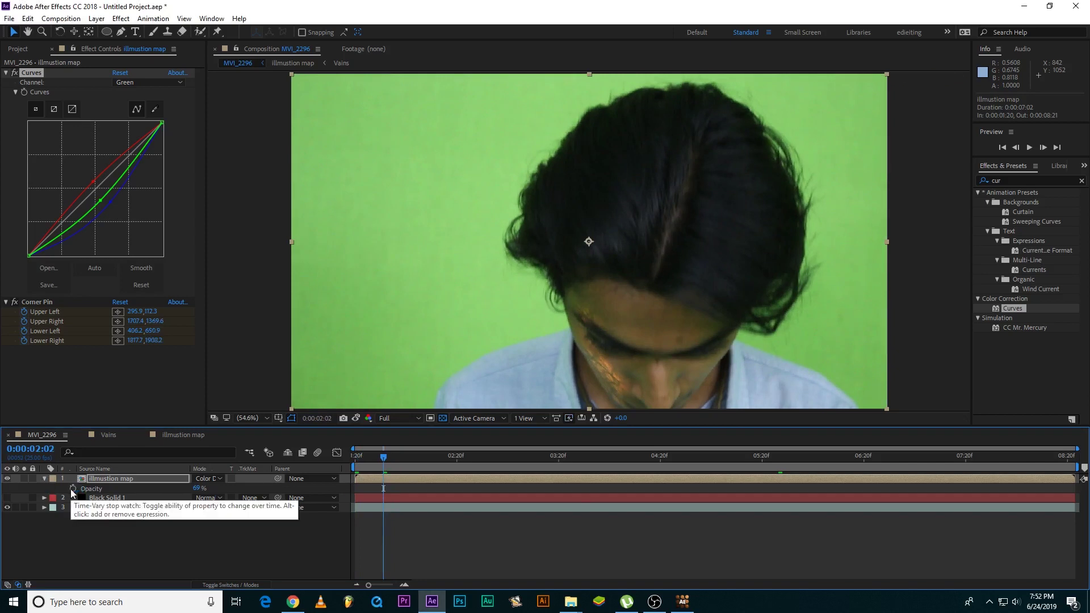
click(197, 489)
text(70)
key(Return)
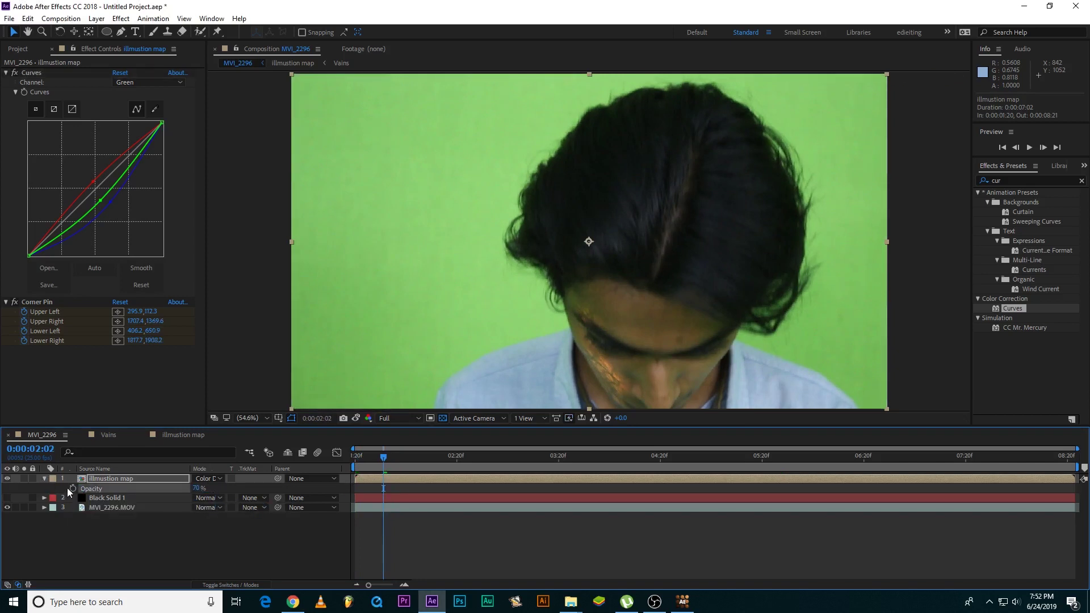
Add opacity keyframes around 4:11, 4:21 and 5:06, the last at 70%.
key(Home)
mouse_move(356, 457)
mouse_down()
mouse_move(659, 523)
mouse_move(624, 527)
mouse_up()
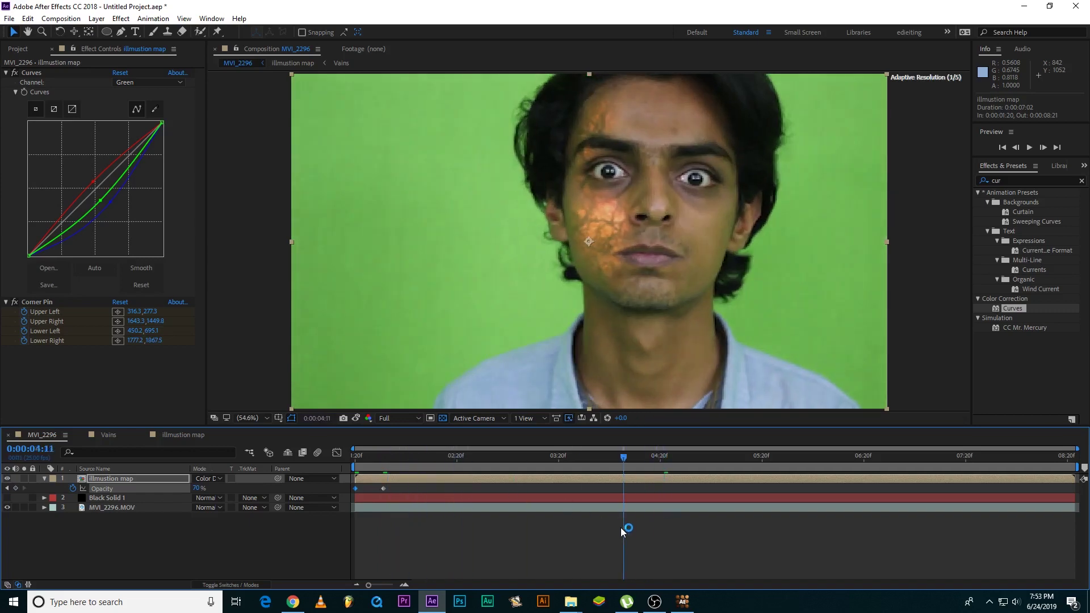
click(197, 489)
key(Return)
key(shift+Page_Down)
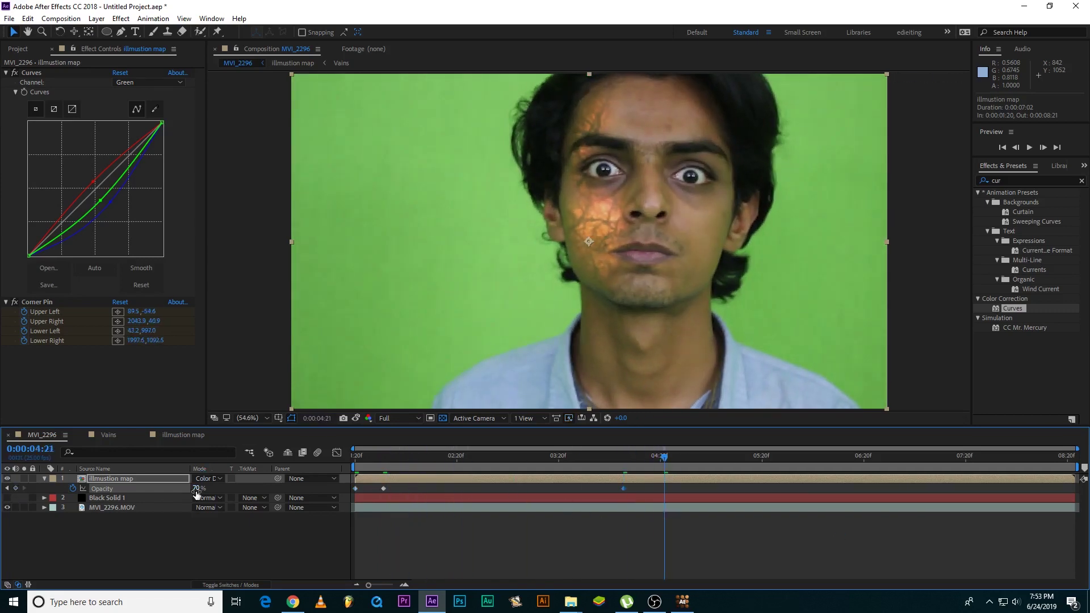
key(shift+Page_Down)
click(198, 489)
text(70)
key(Return)
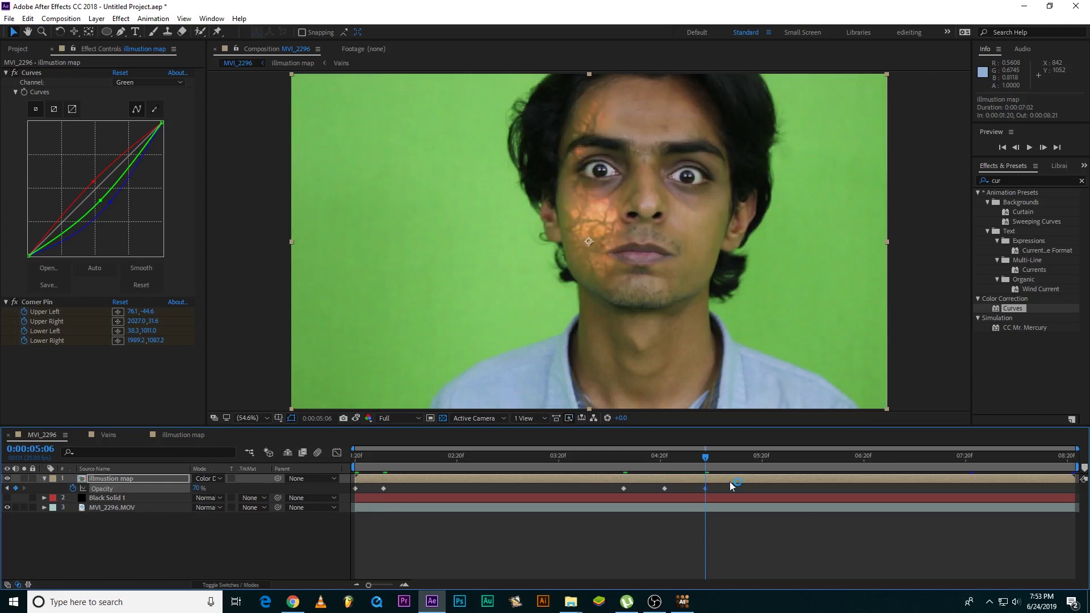
Copy the three opacity keyframes, paste them later in the timeline, and preview.
mouse_move(720, 486)
mouse_down()
mouse_move(617, 498)
mouse_move(650, 491)
mouse_up()
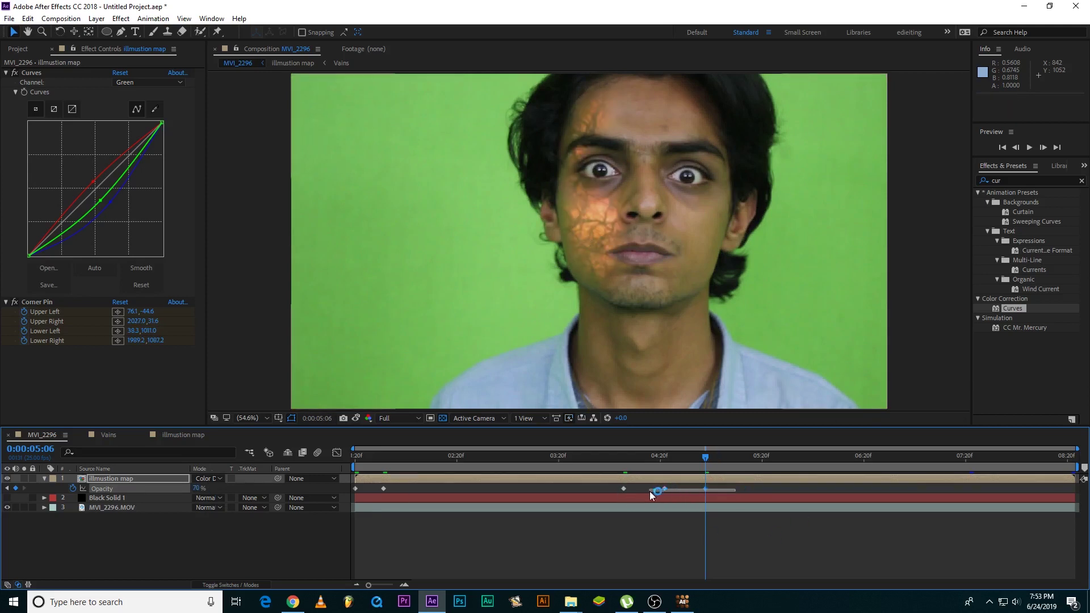
key(ctrl+c)
click(750, 455)
key(ctrl+v)
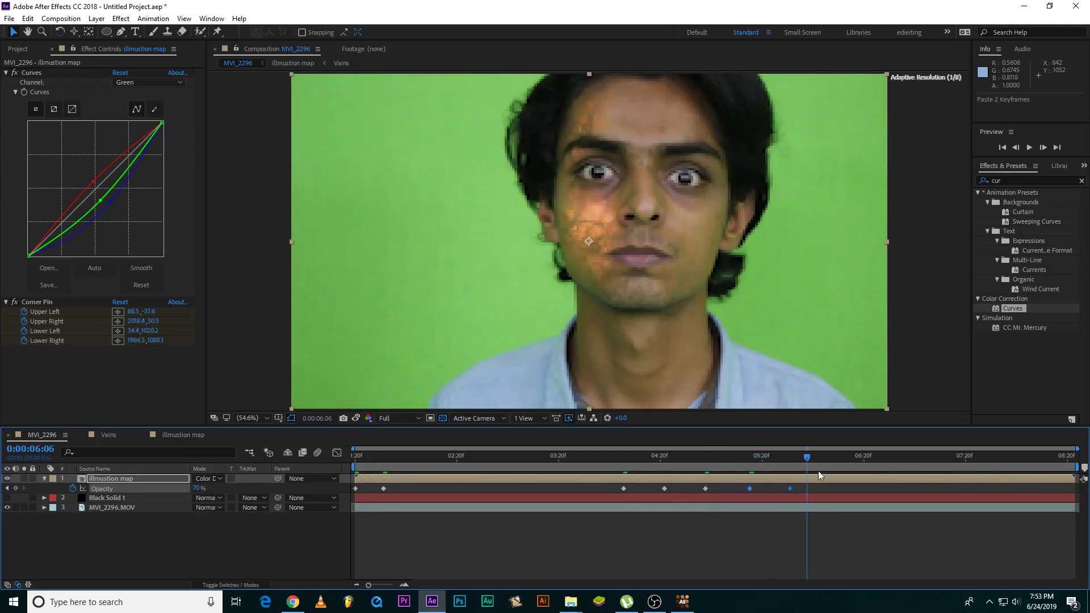
drag(813, 455, 654, 485)
key(space)
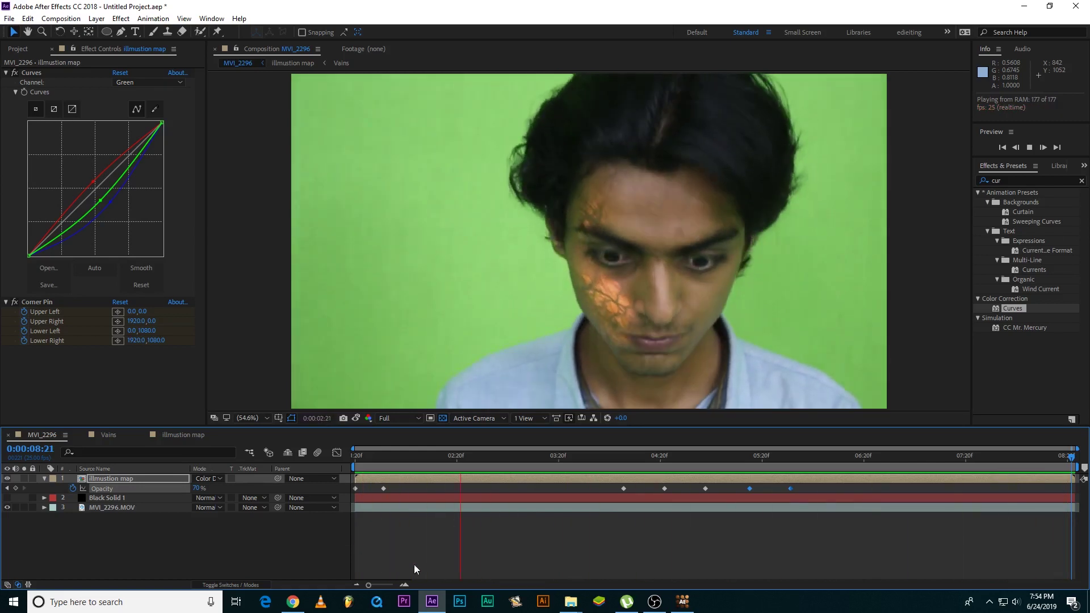
Keyframe the veins' opacity to 0% near the shot's end and replay to check the fade.
click(953, 454)
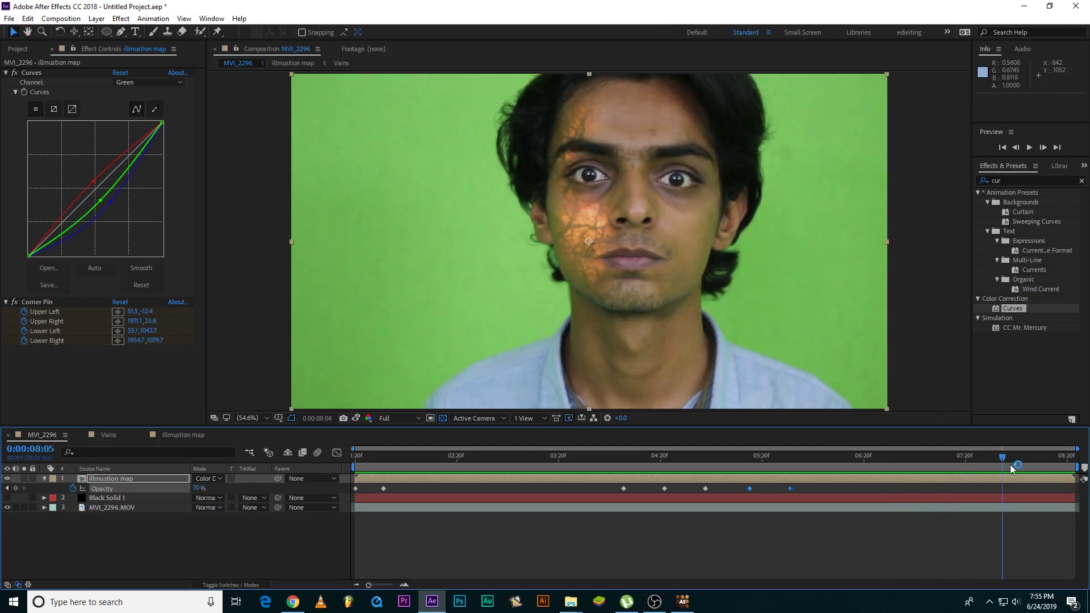
mouse_move(1012, 469)
mouse_down()
mouse_move(971, 482)
mouse_move(1029, 492)
mouse_up()
drag(193, 492, 154, 492)
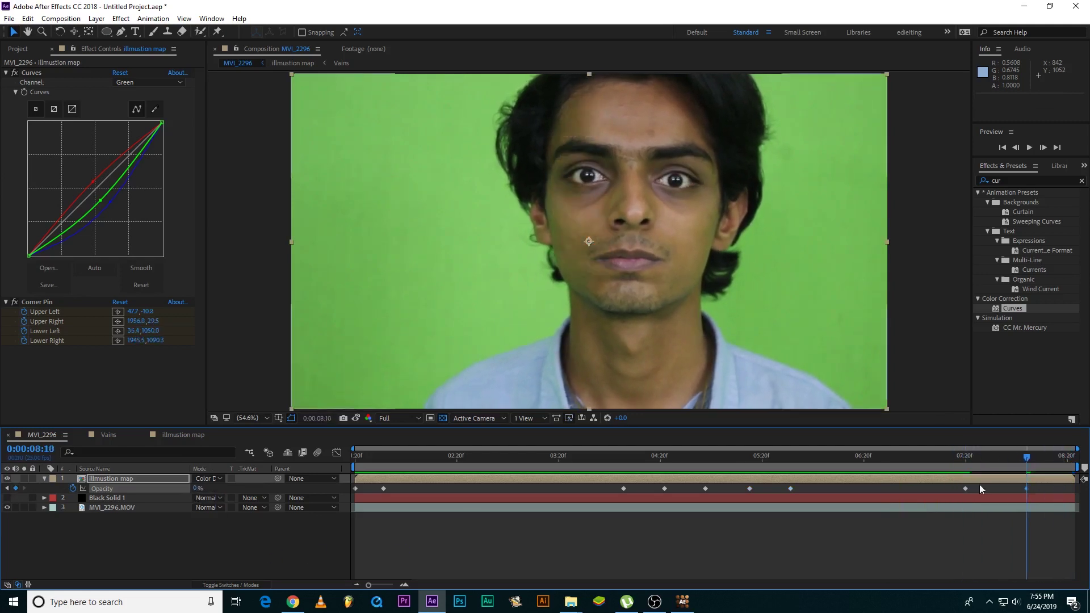
key(space)
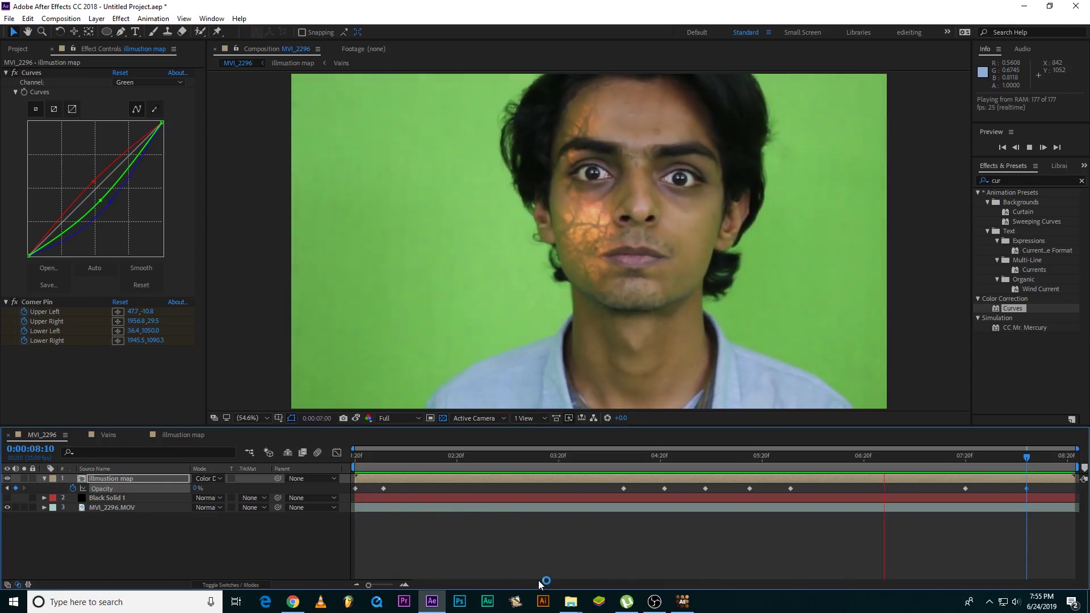
click(667, 461)
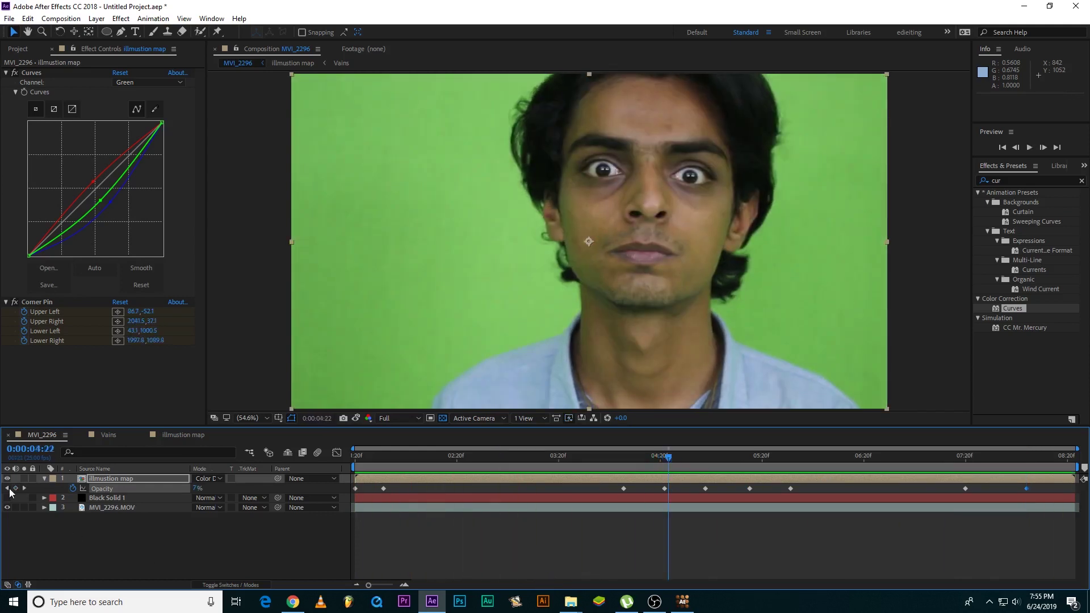
drag(665, 457, 999, 457)
key(space)
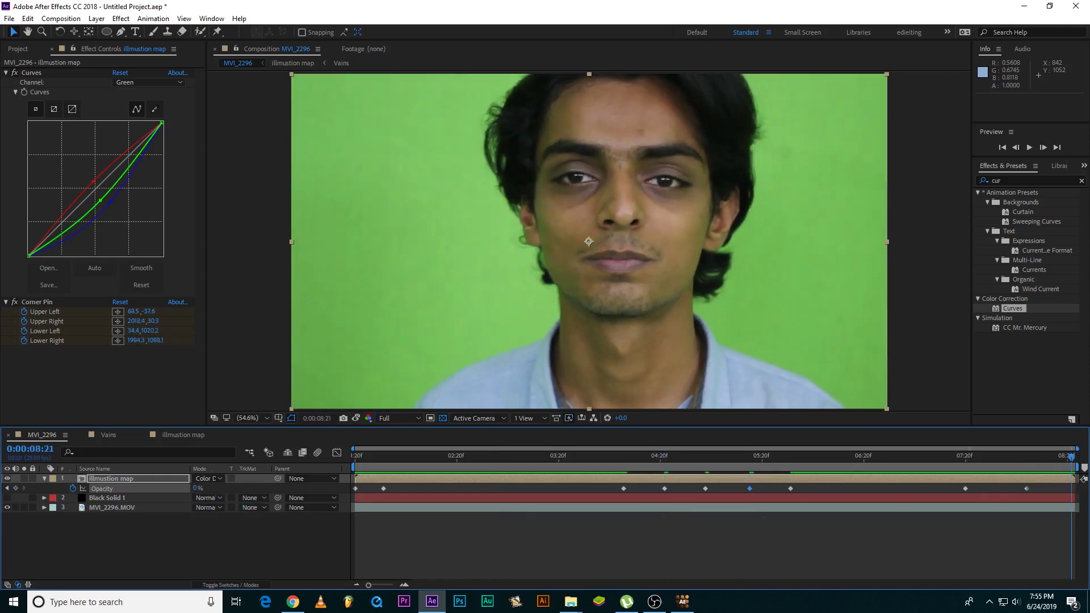
key(space)
drag(999, 561, 905, 559)
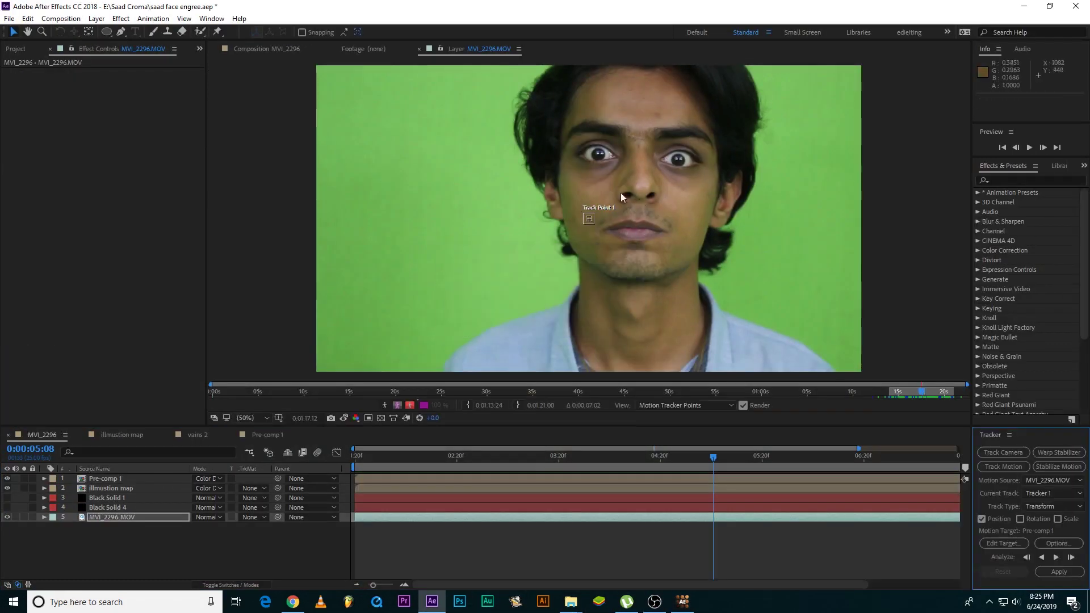
Place Track Point 1 on the left eye's pupil and size its feature and search areas.
click(595, 228)
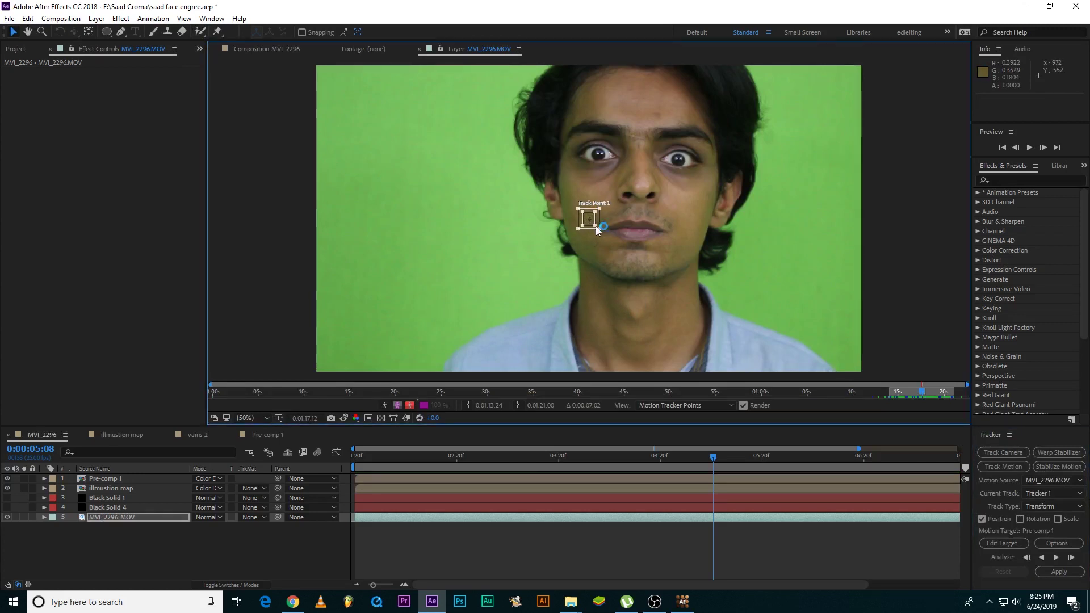
drag(596, 228, 604, 158)
scroll(647, 185, up, 6)
drag(606, 222, 606, 230)
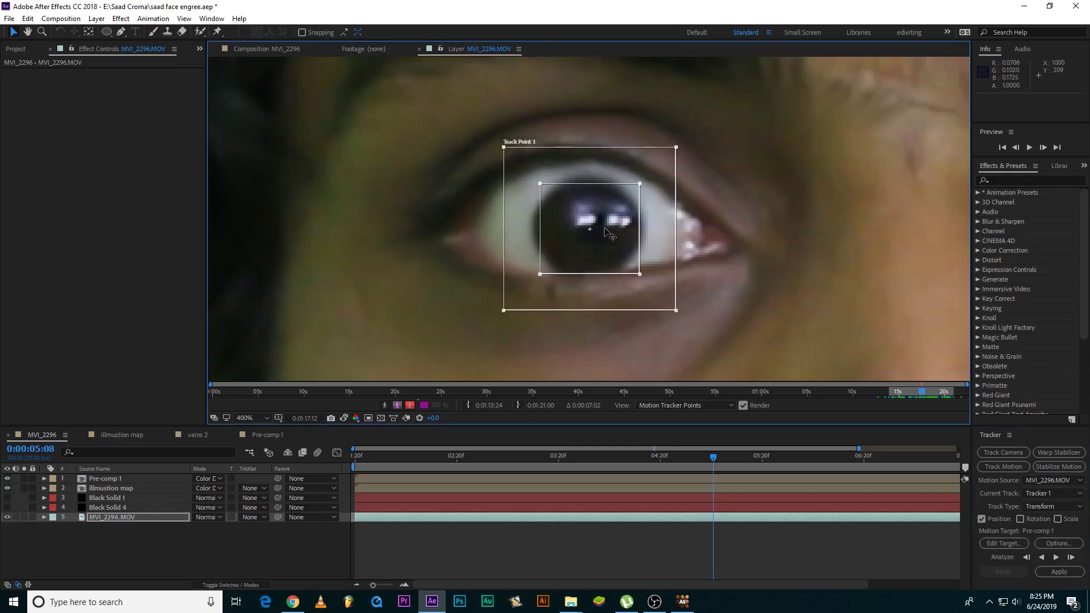
drag(641, 185, 647, 181)
mouse_move(676, 308)
mouse_down()
mouse_move(681, 291)
mouse_move(623, 260)
mouse_up()
drag(679, 290, 675, 280)
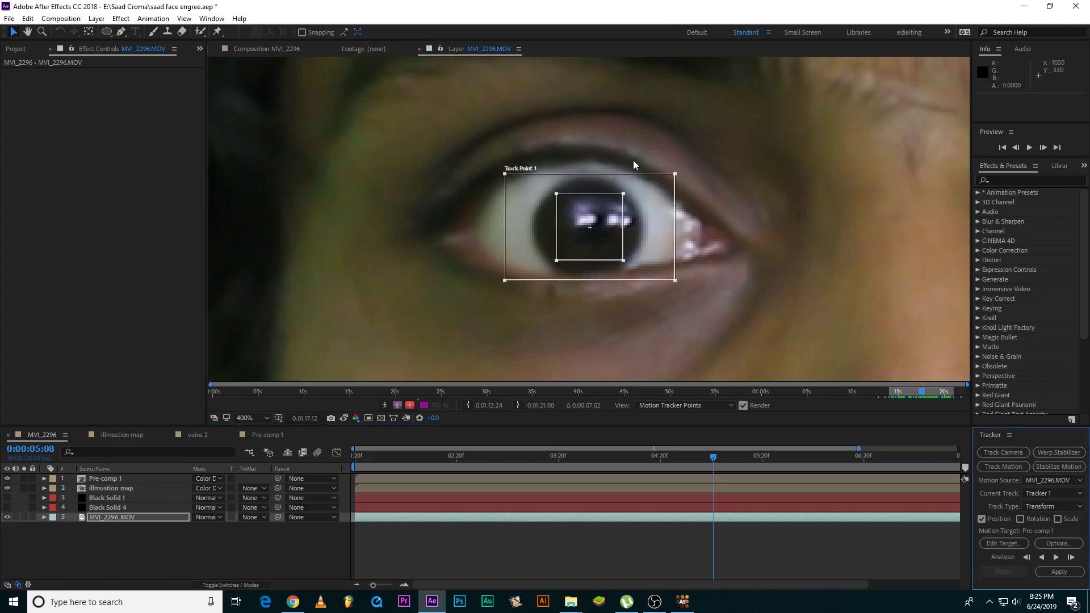
drag(675, 176, 675, 157)
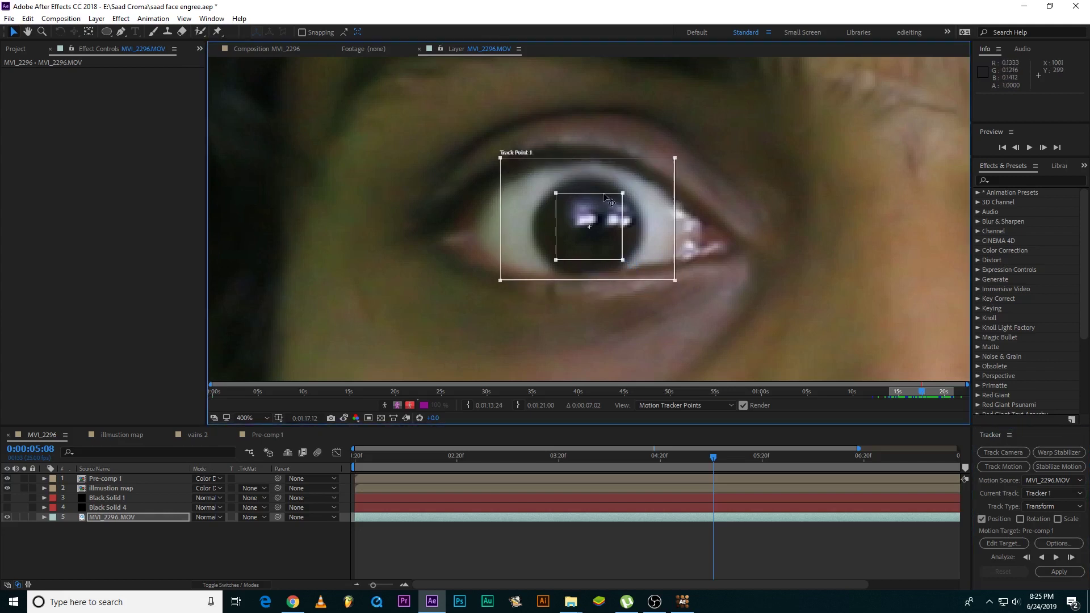
drag(619, 251, 618, 247)
drag(662, 280, 662, 281)
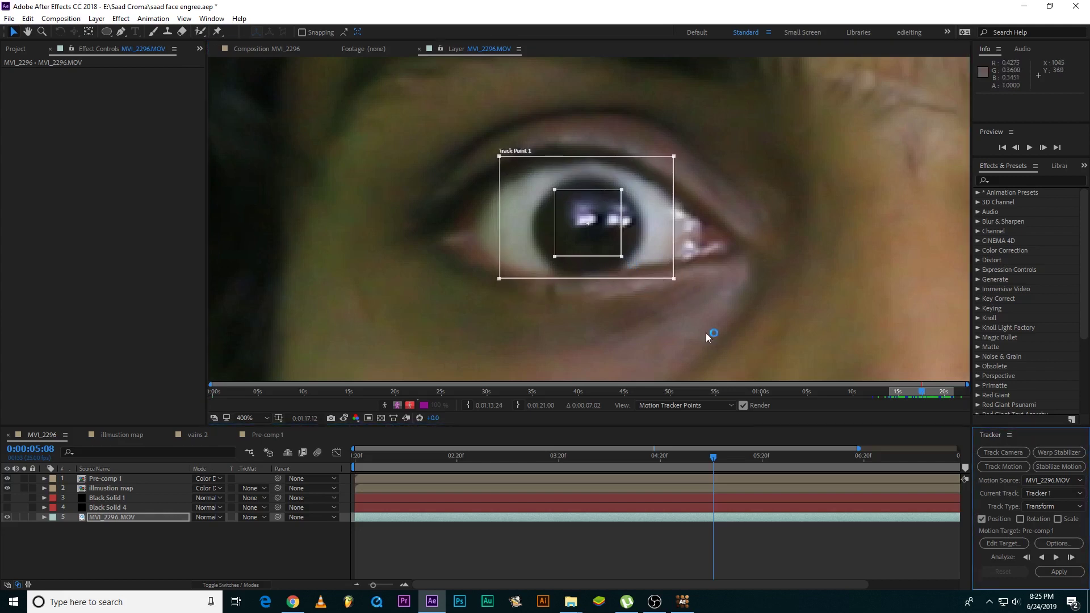
Analyze the pupil track forward, then backward from around 5:23.
click(1057, 557)
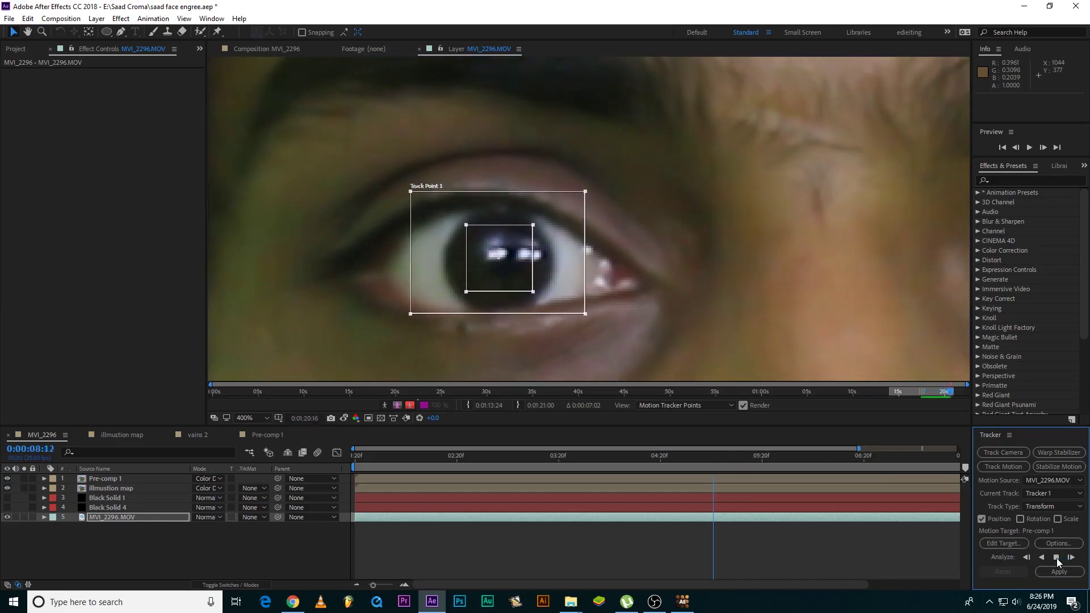
click(1057, 558)
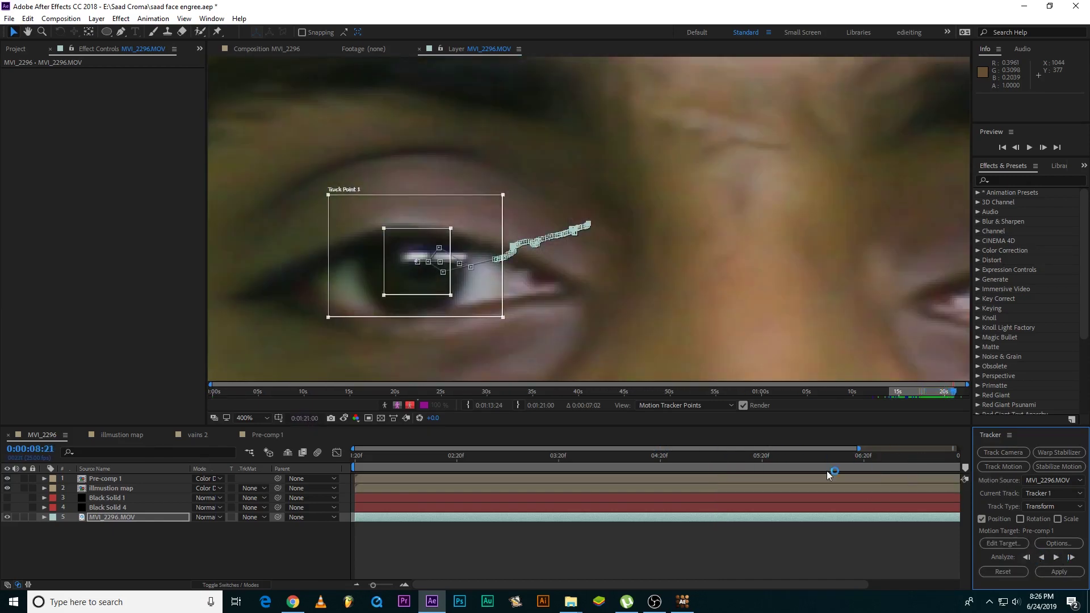
mouse_move(859, 449)
mouse_down()
mouse_move(982, 451)
mouse_move(417, 456)
mouse_up()
click(45, 481)
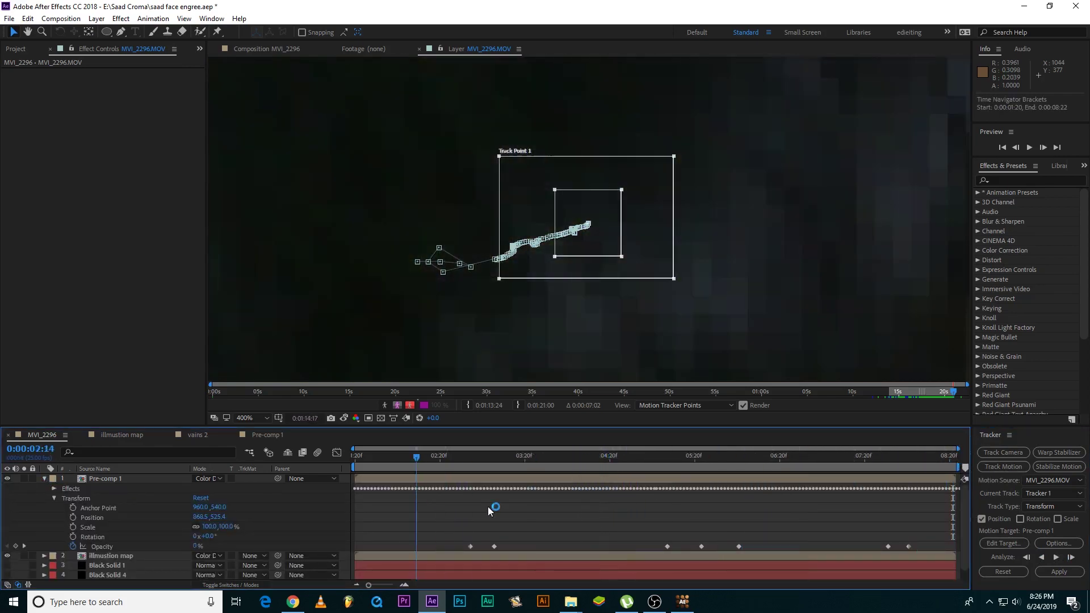
mouse_move(637, 457)
mouse_down()
mouse_move(678, 467)
mouse_move(704, 459)
mouse_up()
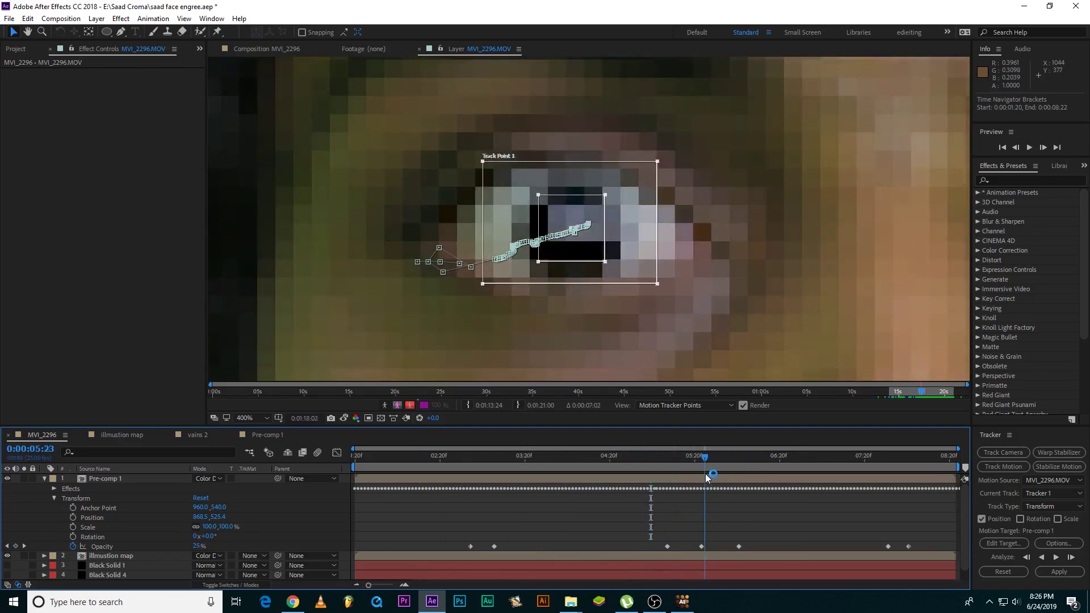
click(1042, 557)
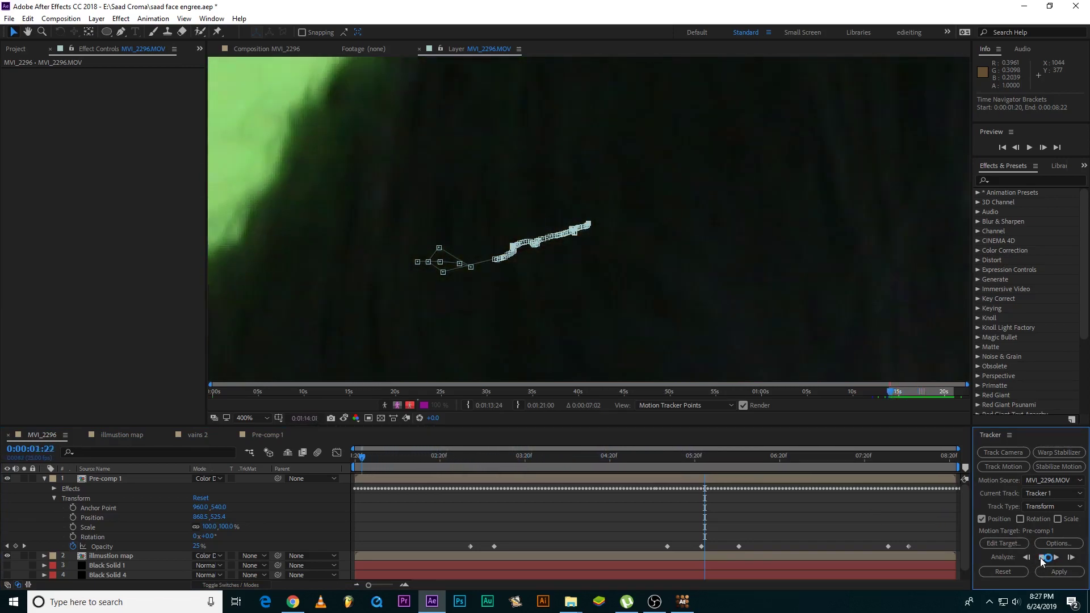
Stop the backward track, fit the face, and step back frames, re-placing the point on the pupil.
click(1040, 557)
mouse_move(423, 456)
mouse_down()
mouse_move(545, 456)
mouse_move(492, 486)
mouse_up()
click(249, 418)
click(267, 215)
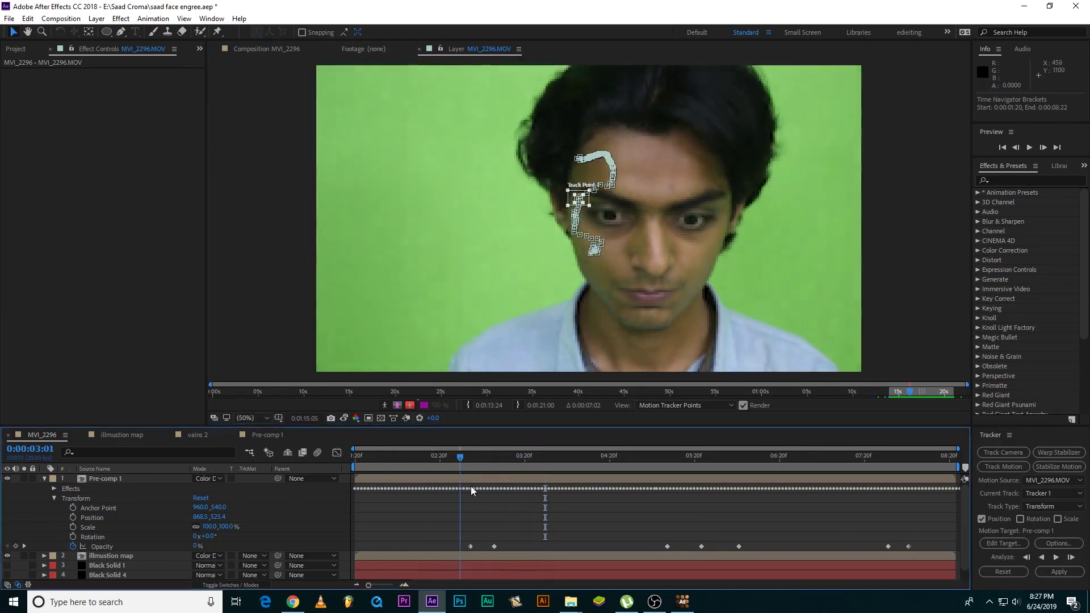
scroll(628, 178, up, 5)
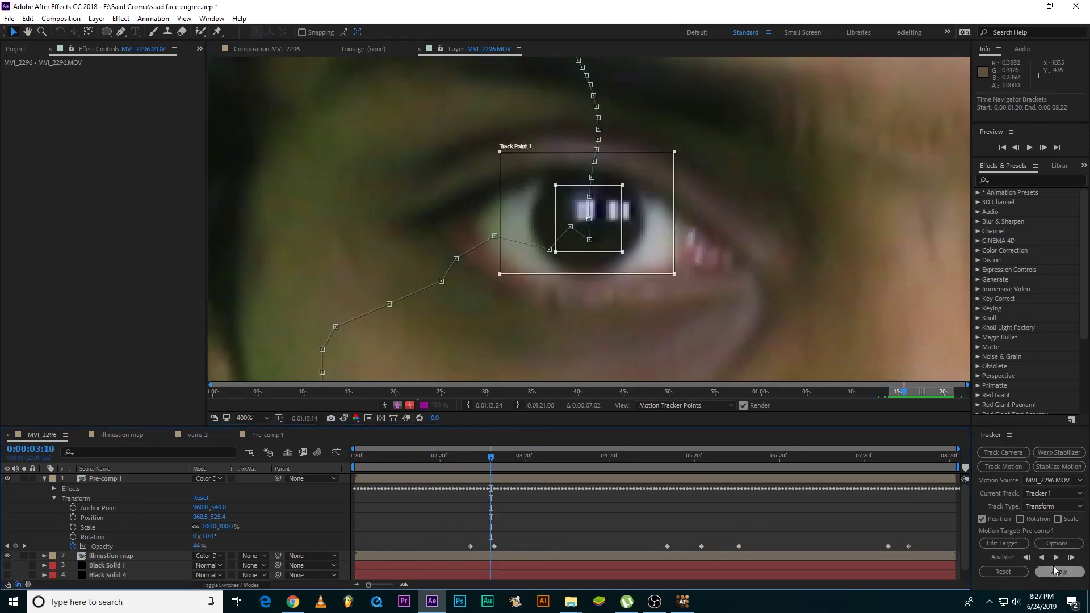
click(1029, 562)
click(1030, 562)
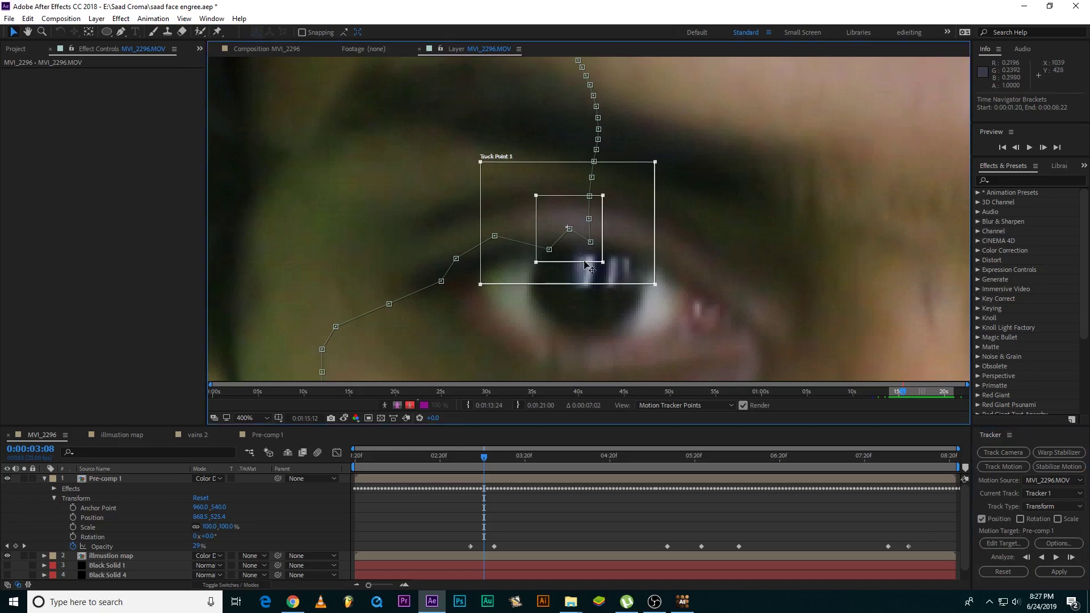
drag(602, 260, 602, 325)
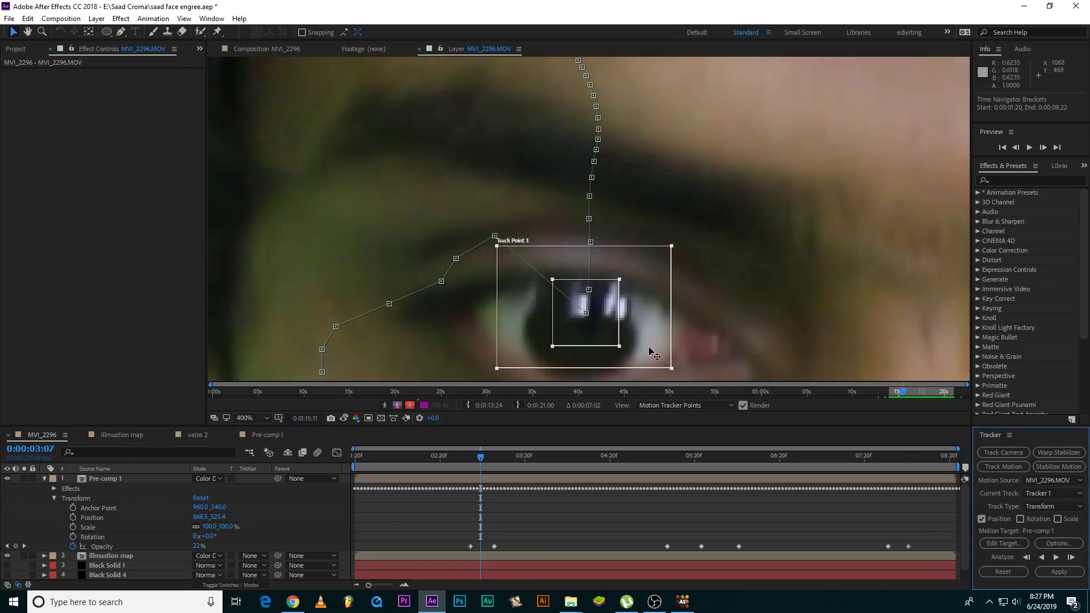
click(1029, 560)
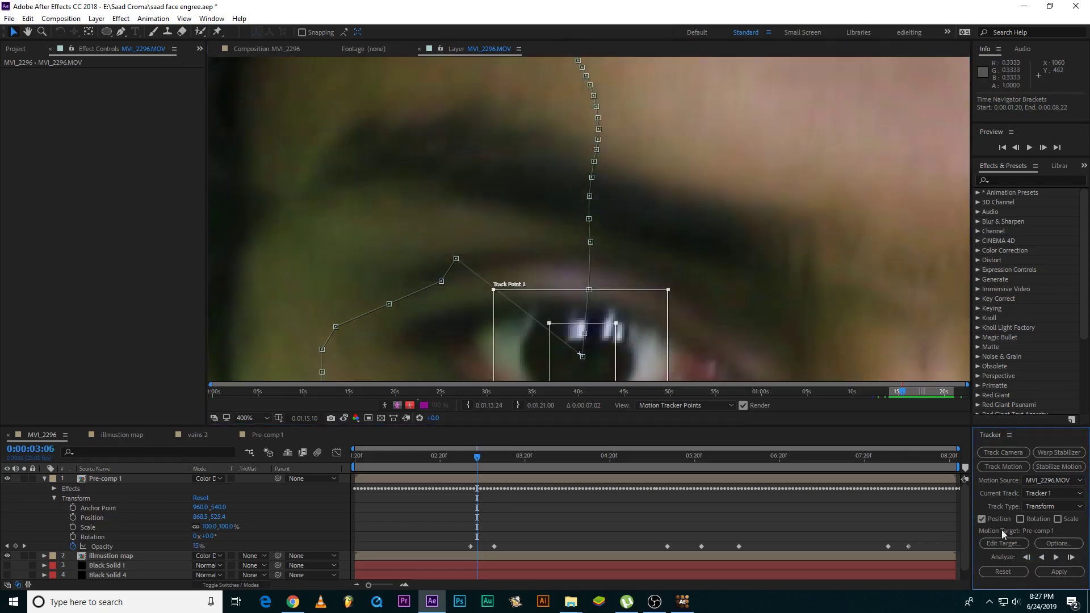
click(1029, 559)
drag(697, 281, 703, 156)
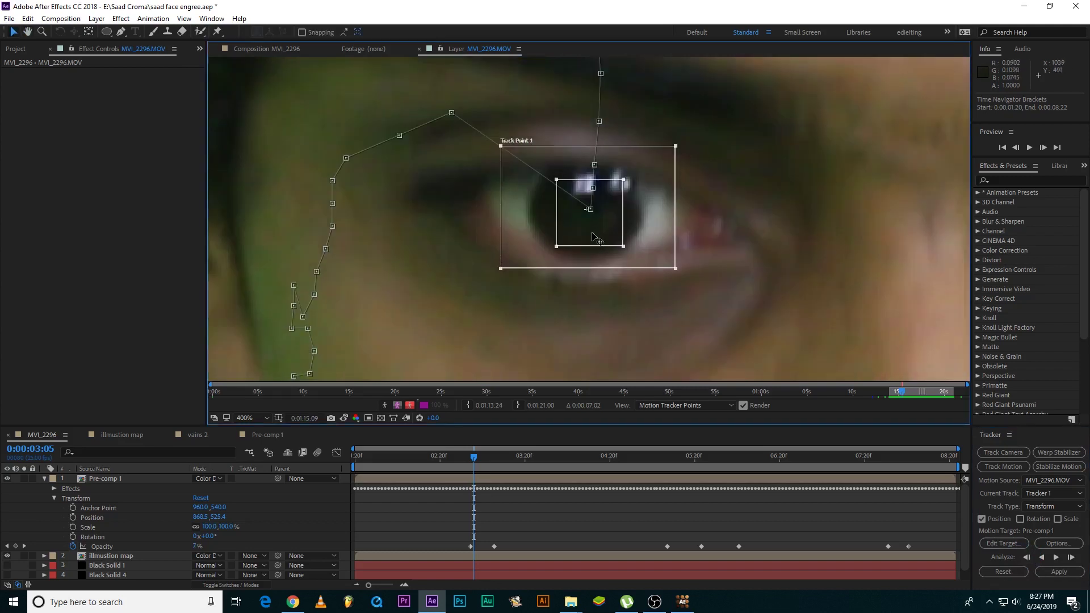
Track the pupil back one frame at a time from 3:04 to 2:24.
click(1028, 559)
click(1029, 558)
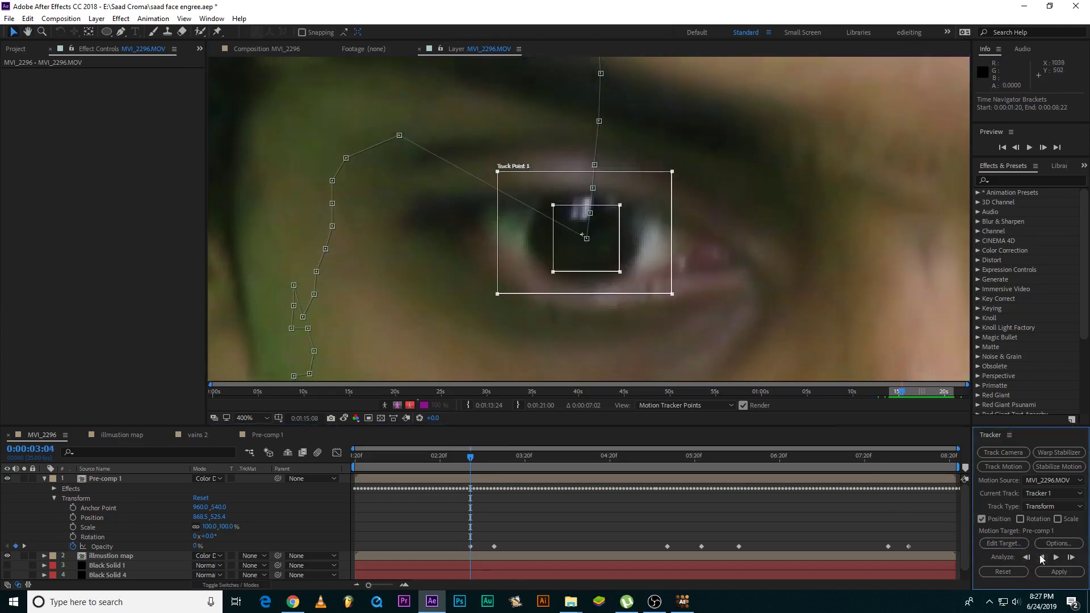
click(1028, 558)
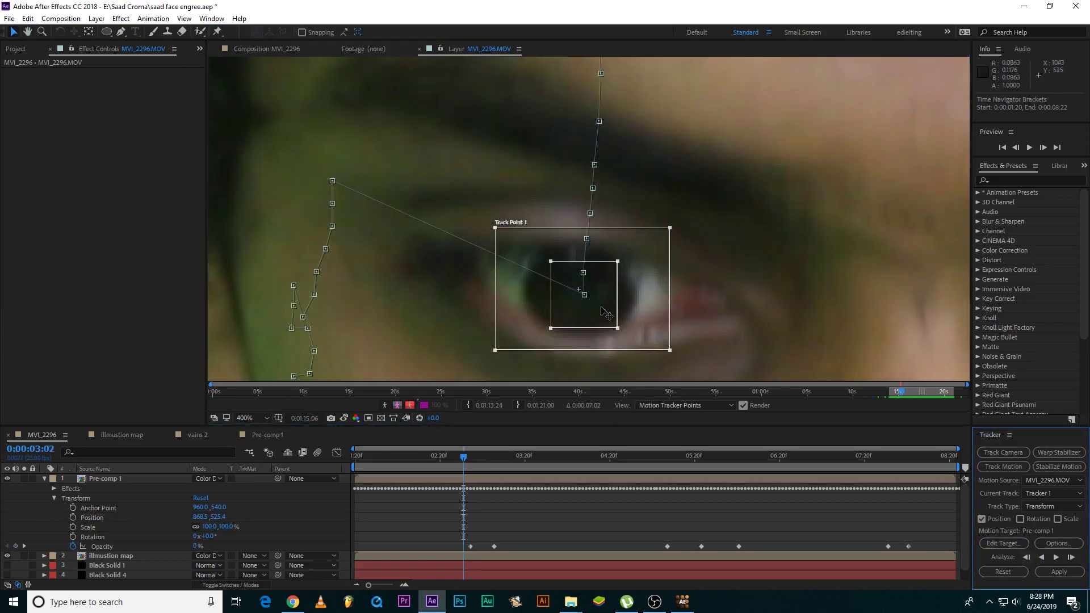
click(1028, 558)
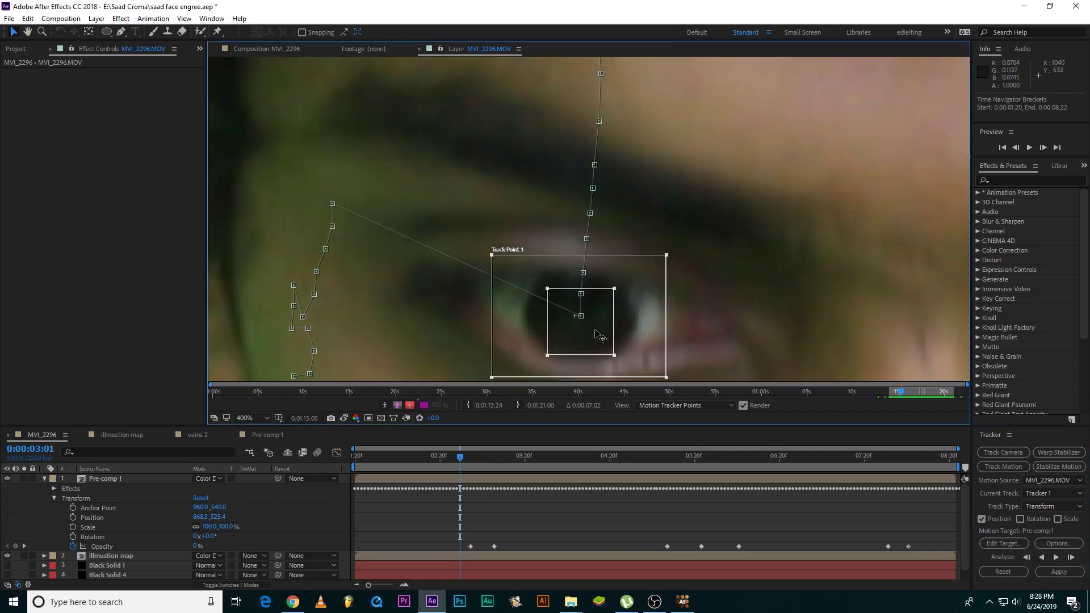
click(1028, 558)
key(alt+Page_Up)
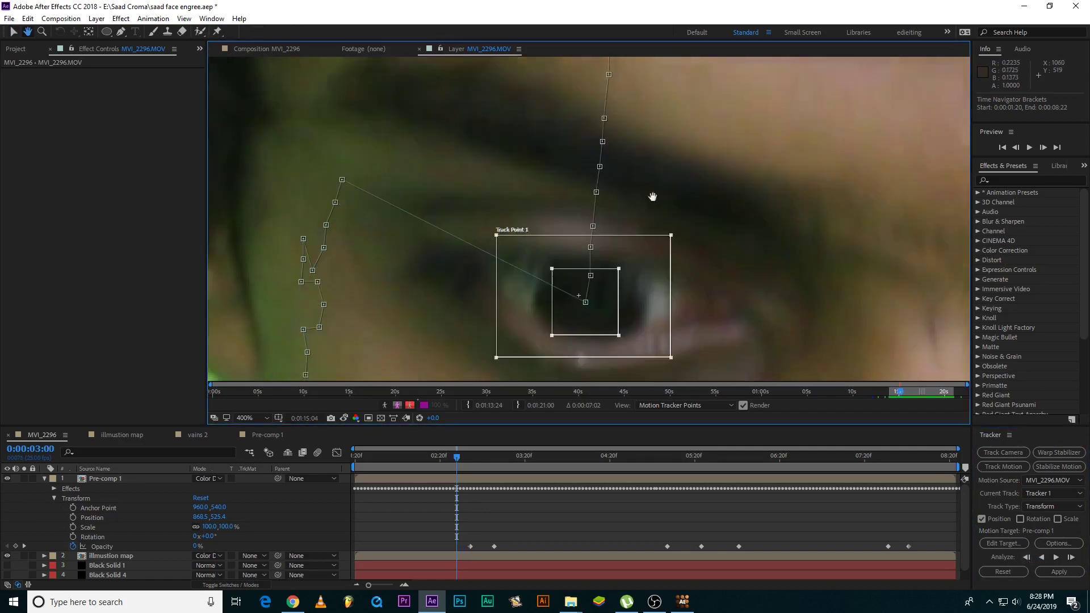
Widen the feature area and keep tracking backward frame by frame from 2:23 to 2:15.
drag(622, 291, 625, 285)
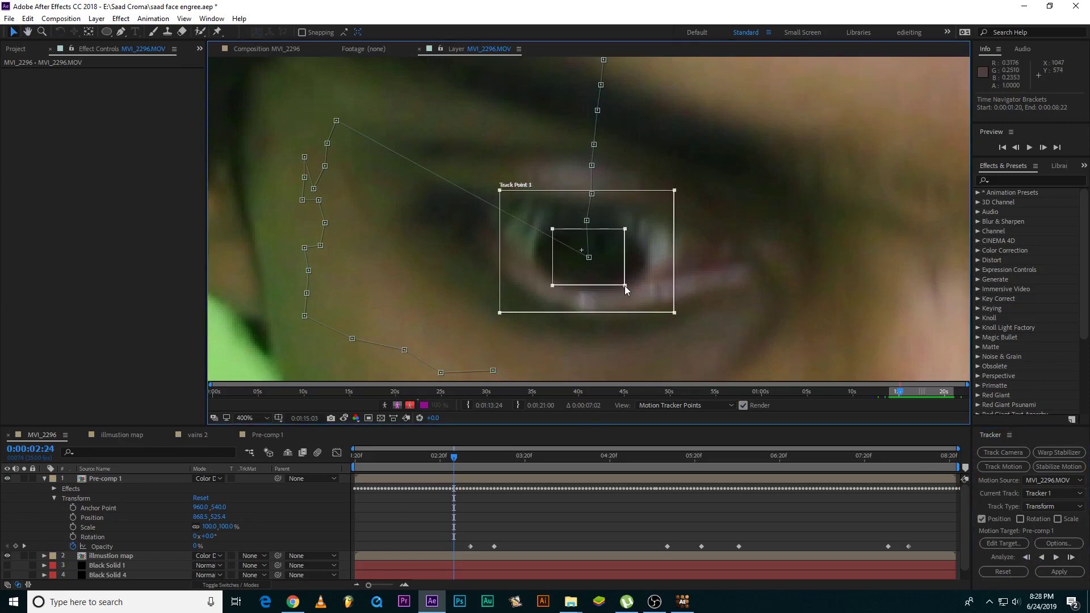
click(1040, 558)
click(1028, 558)
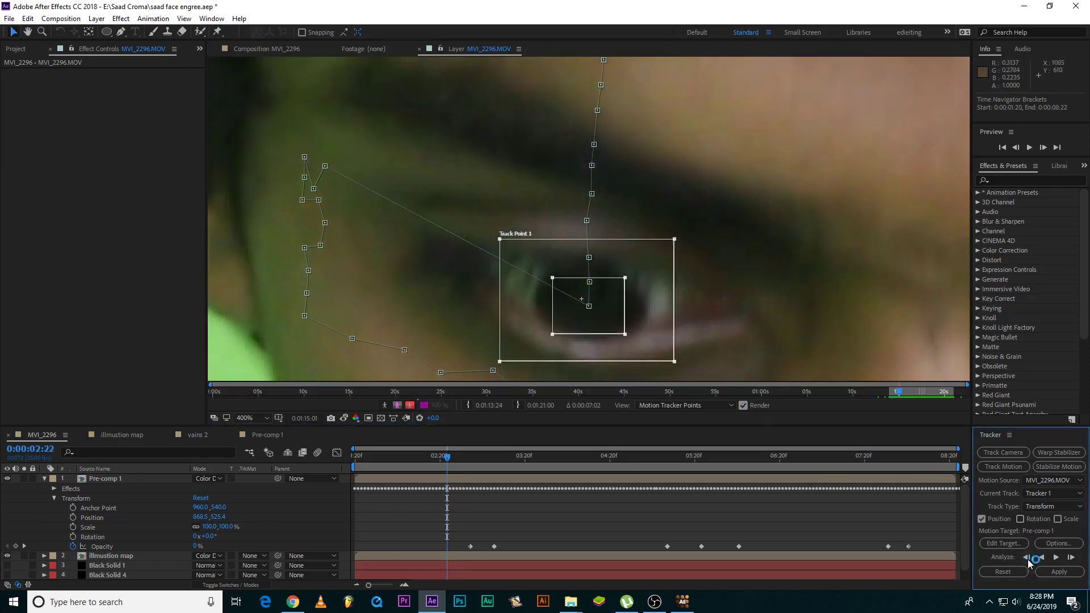
click(1028, 558)
click(1027, 559)
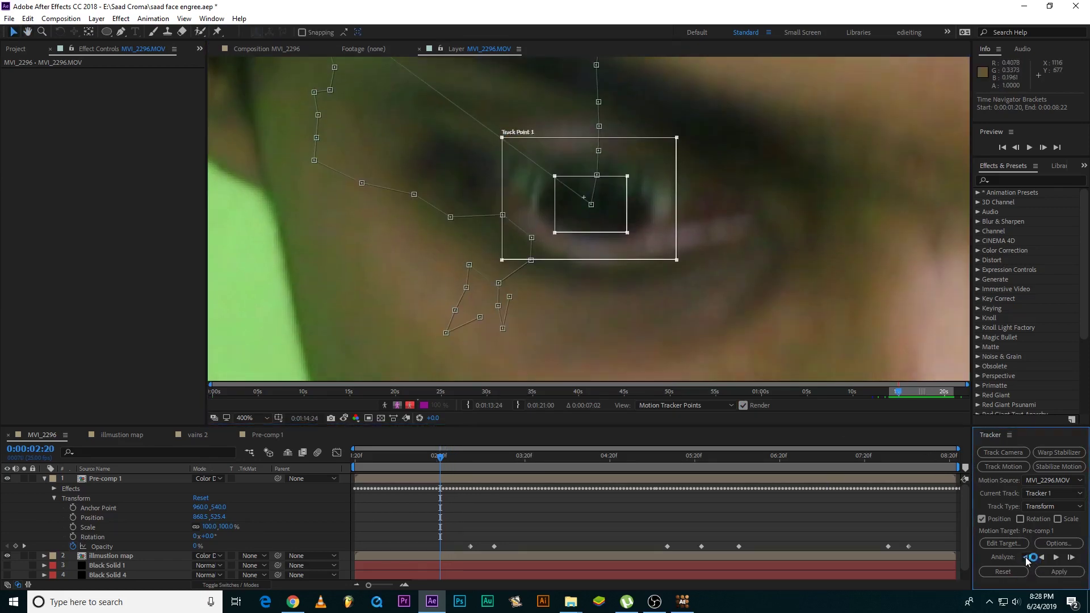
click(1028, 559)
click(1028, 559)
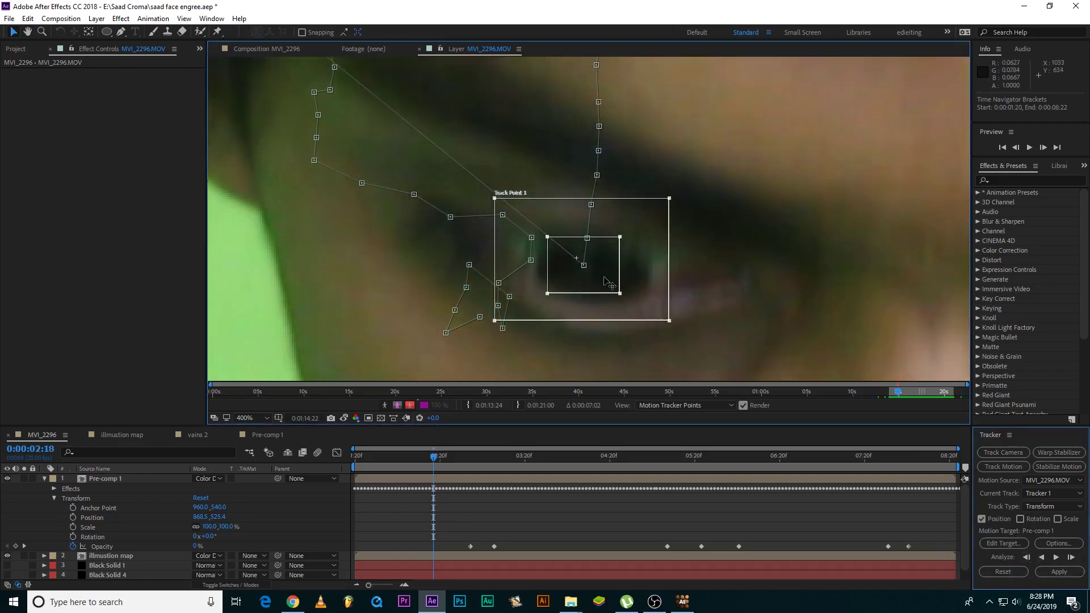
click(1028, 558)
click(1028, 559)
click(1028, 559)
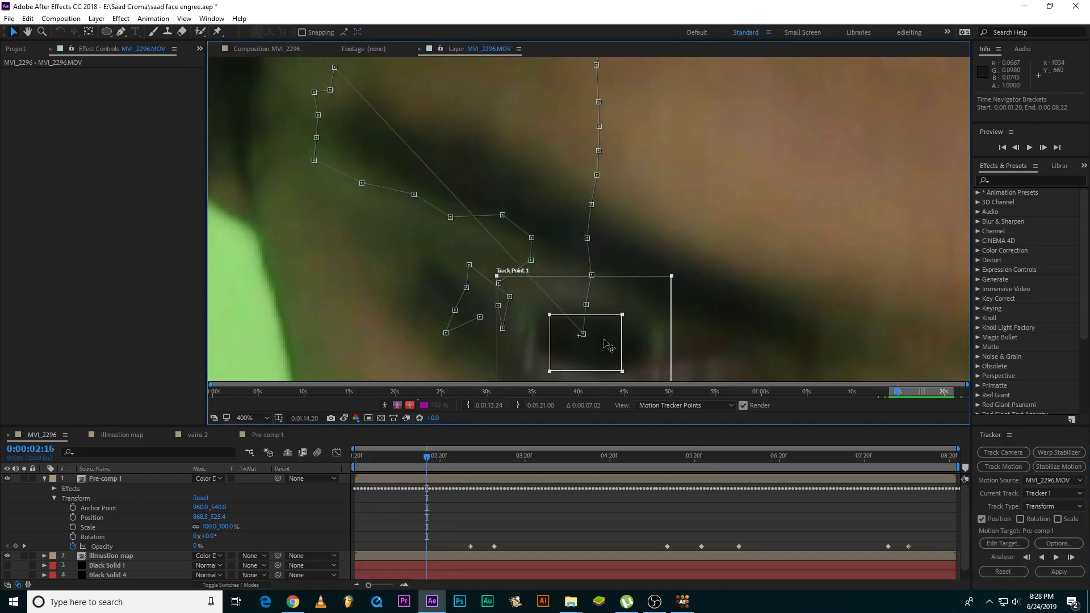
click(1028, 558)
click(1027, 557)
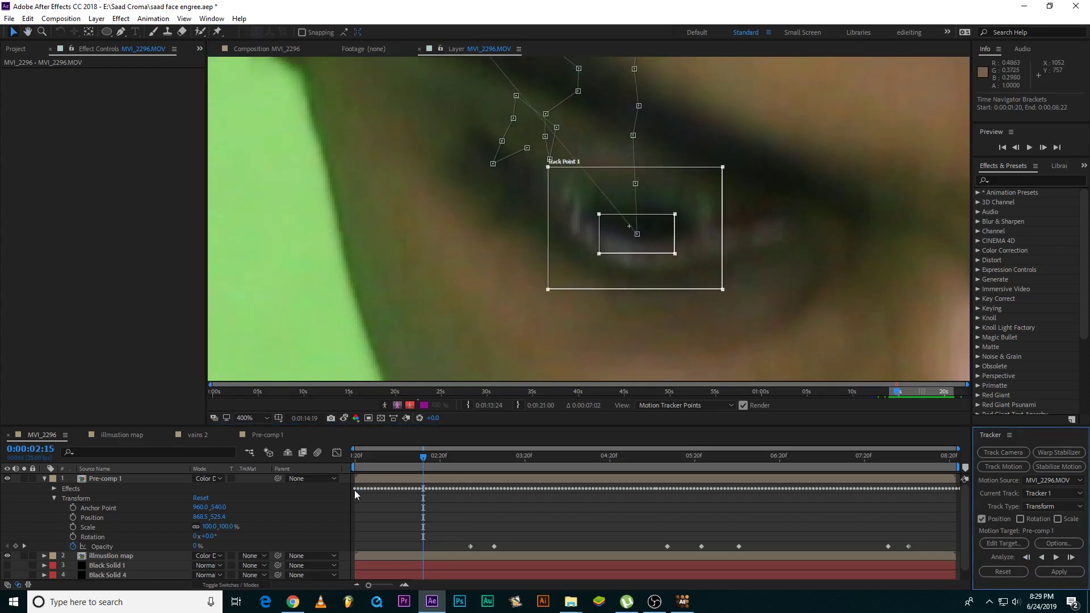
Delete the Corner Pin keyframes that come before the current time on Pre-comp 1.
click(55, 490)
click(55, 489)
click(63, 499)
click(73, 517)
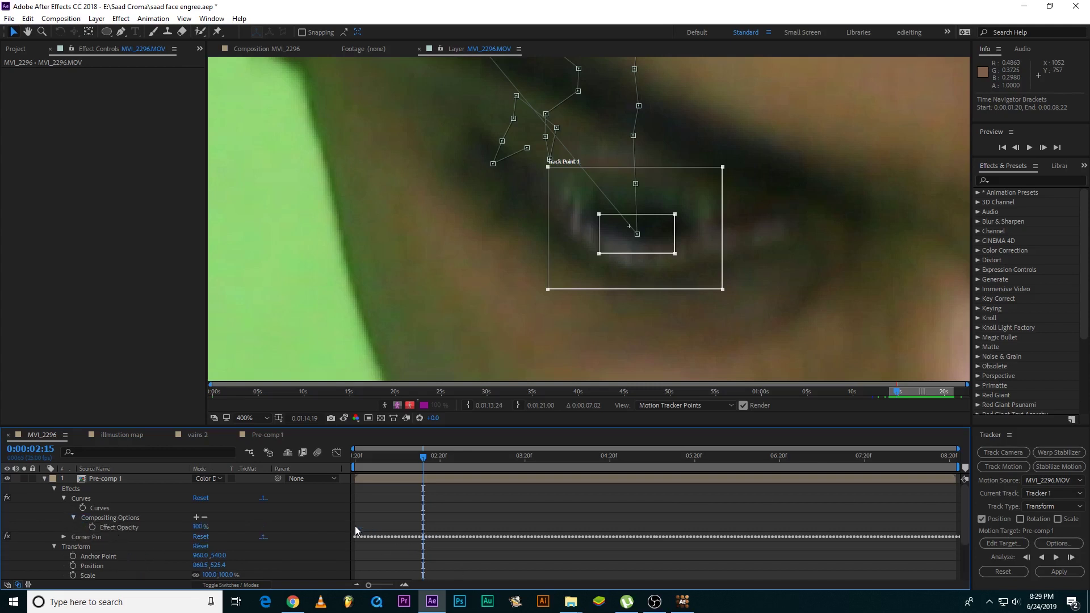
drag(421, 559, 422, 559)
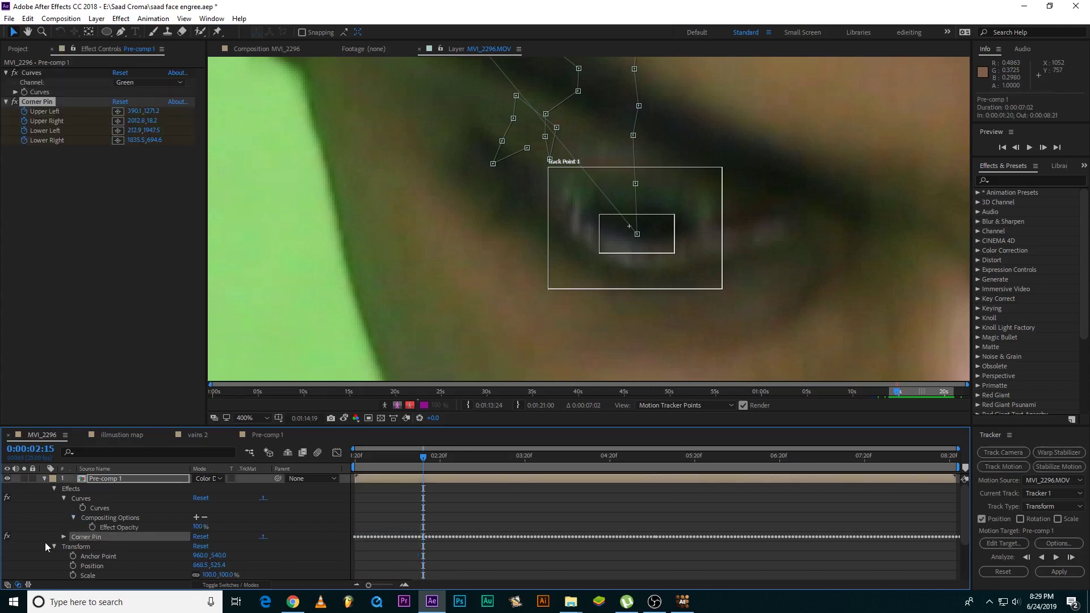
click(65, 537)
drag(356, 529, 423, 578)
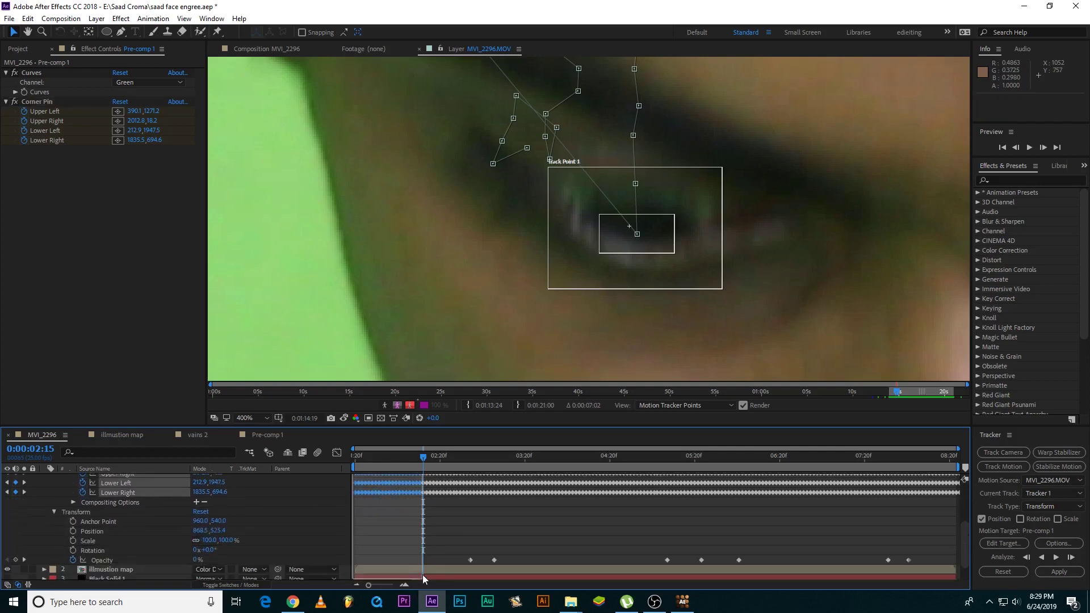
key(Delete)
Play back the tracked result from the start, then move to 0:00:02:15.
key(space)
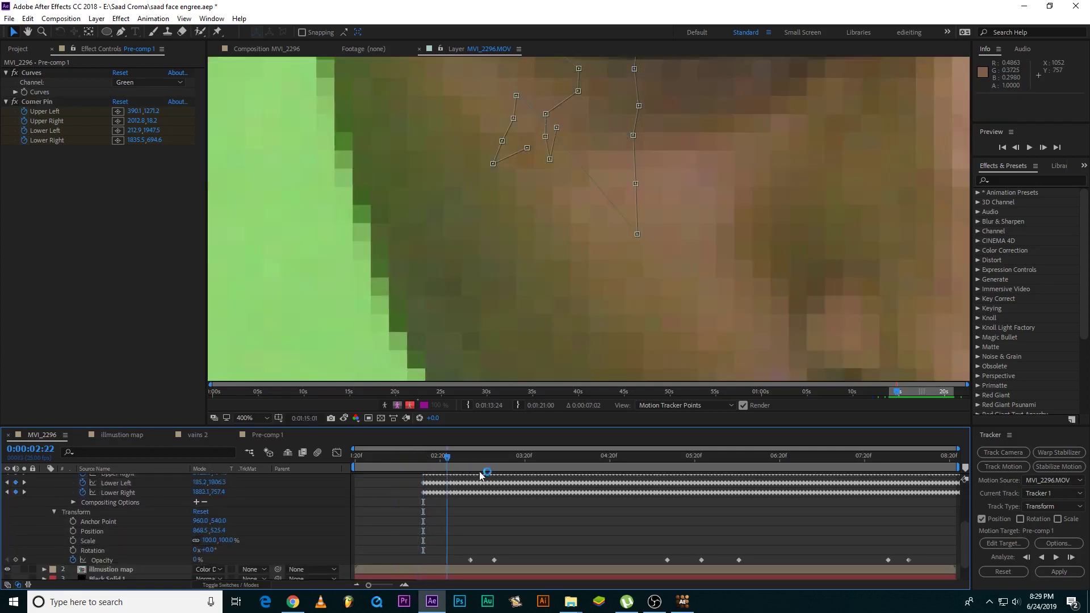
scroll(287, 528, up, 10)
click(44, 479)
scroll(435, 353, down, 6)
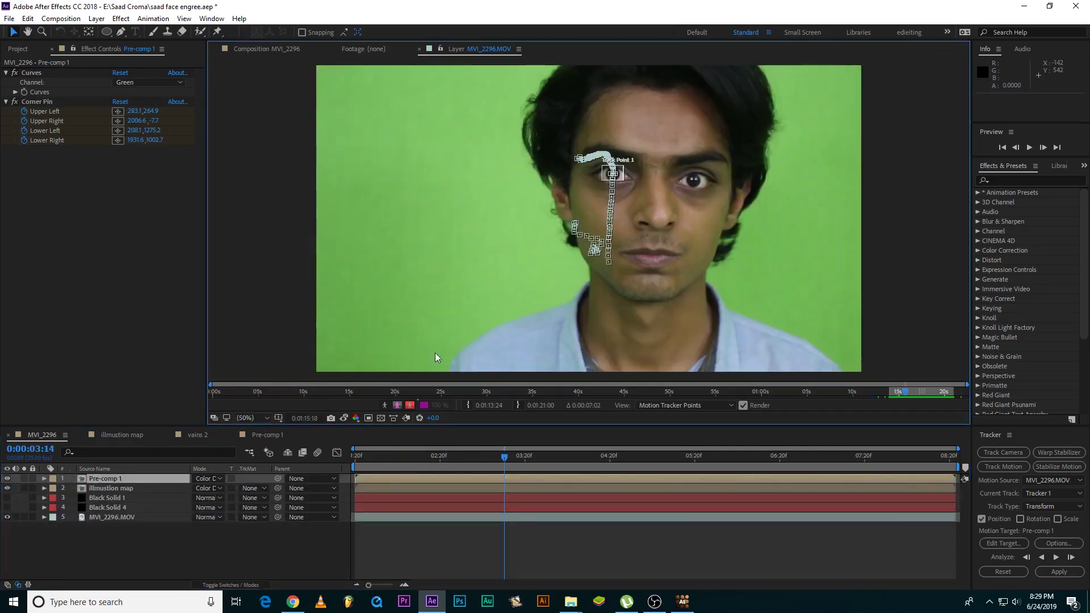
key(space)
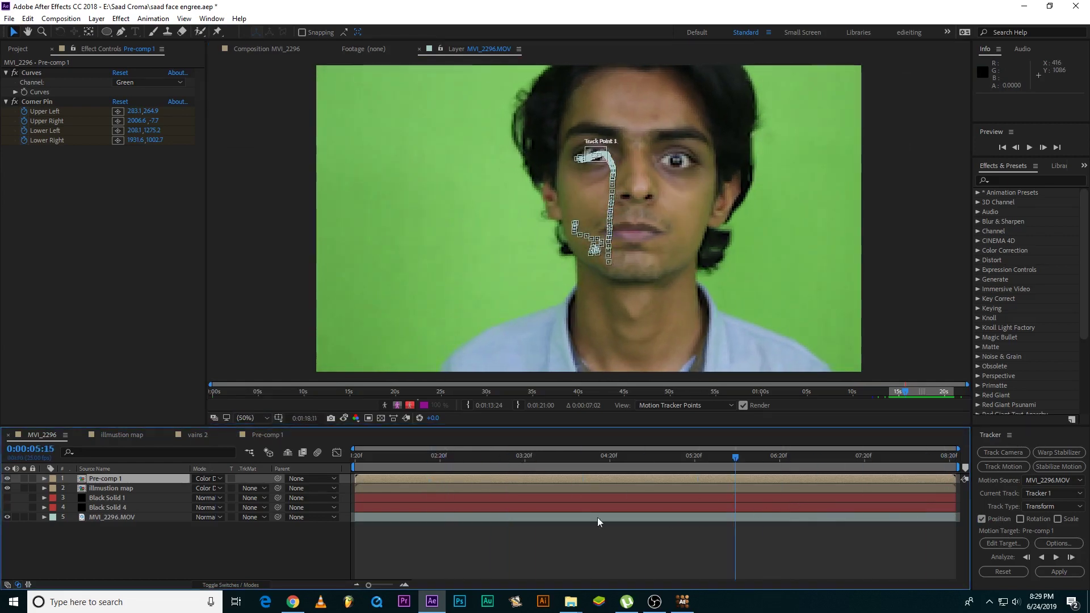
key(Home)
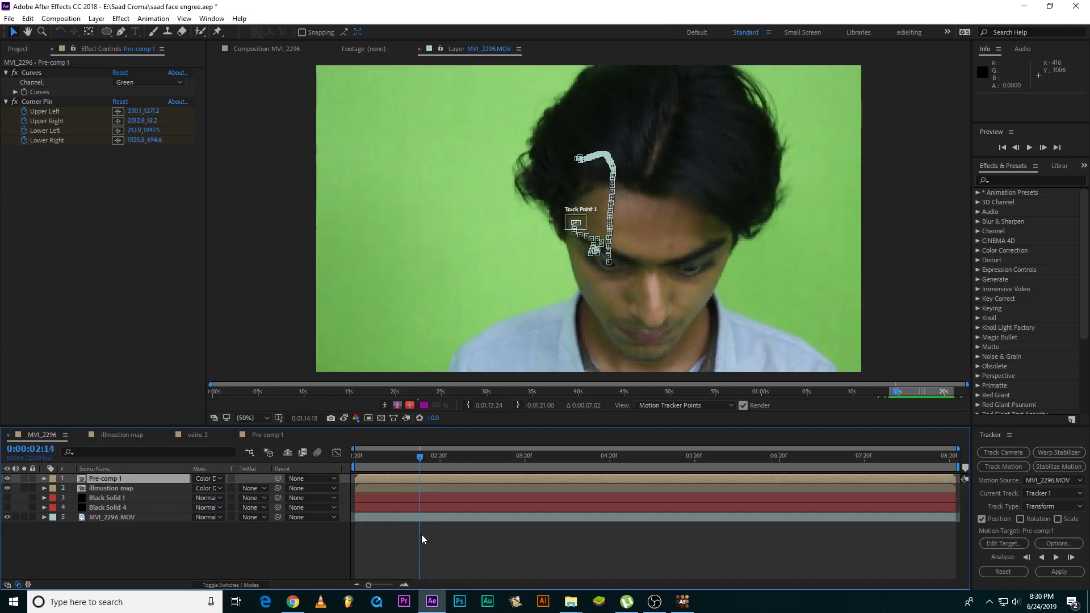
drag(421, 463, 423, 463)
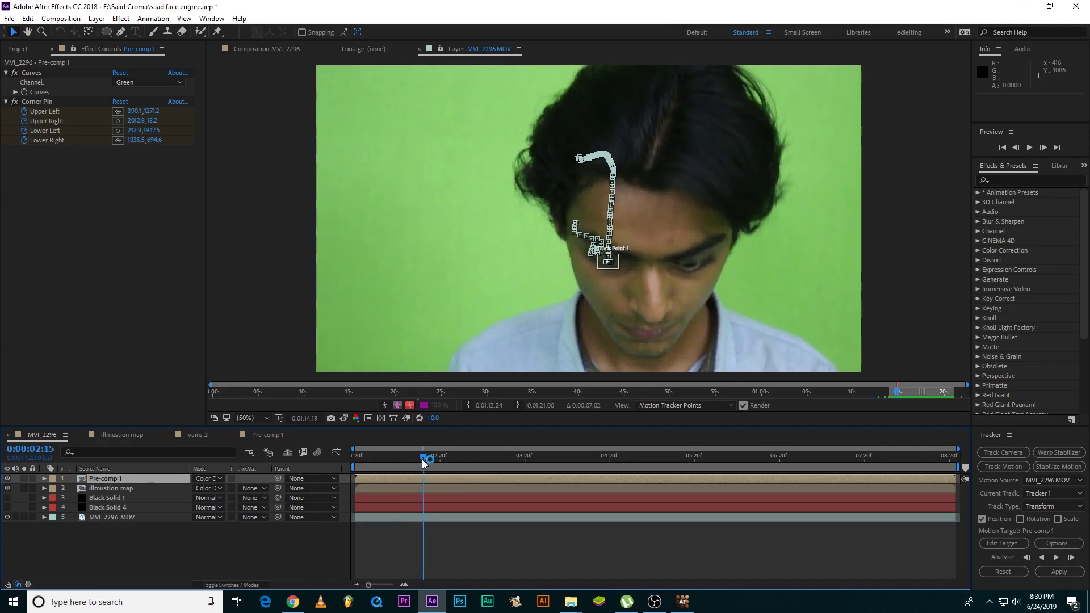
Add a new Null Object layer, Null 1, to the timeline.
right_click(637, 577)
mouse_move(735, 437)
click(798, 501)
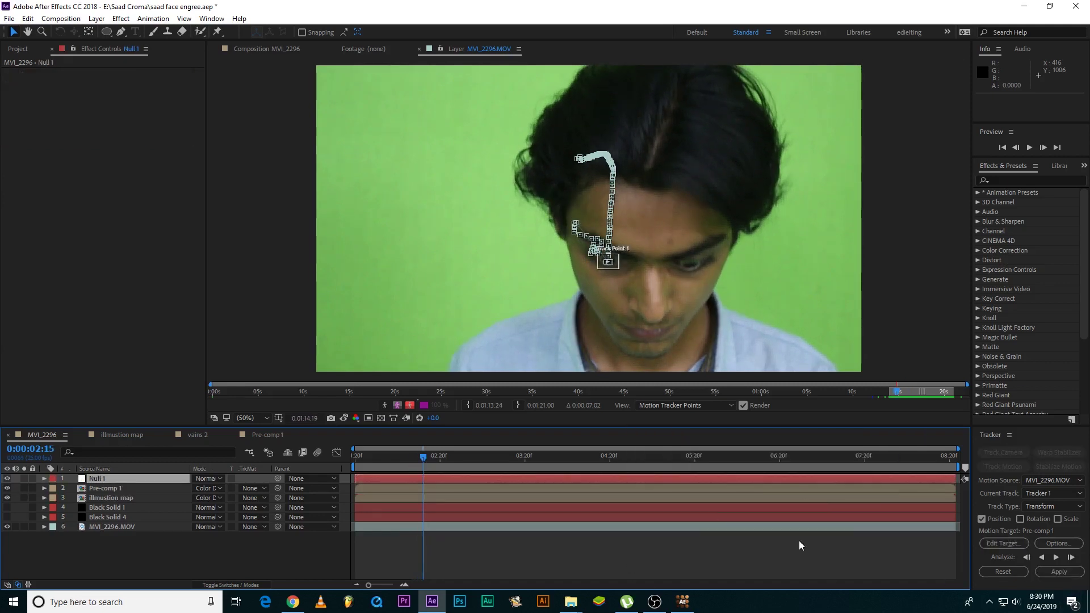
Apply the track data to Null 1 as the motion target and scrub to verify.
click(1021, 546)
click(591, 283)
click(568, 295)
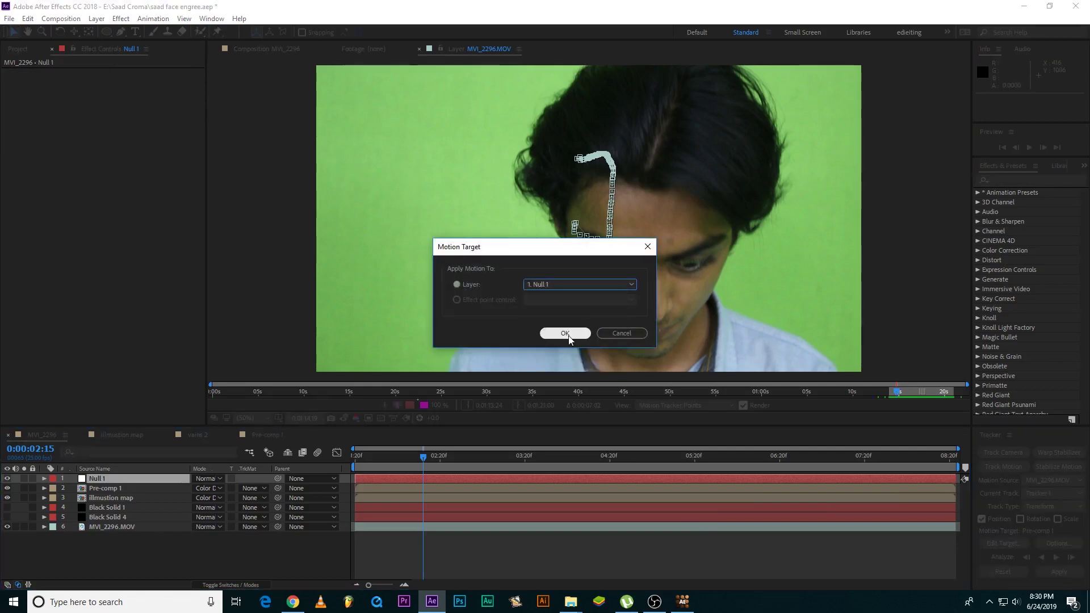
click(568, 335)
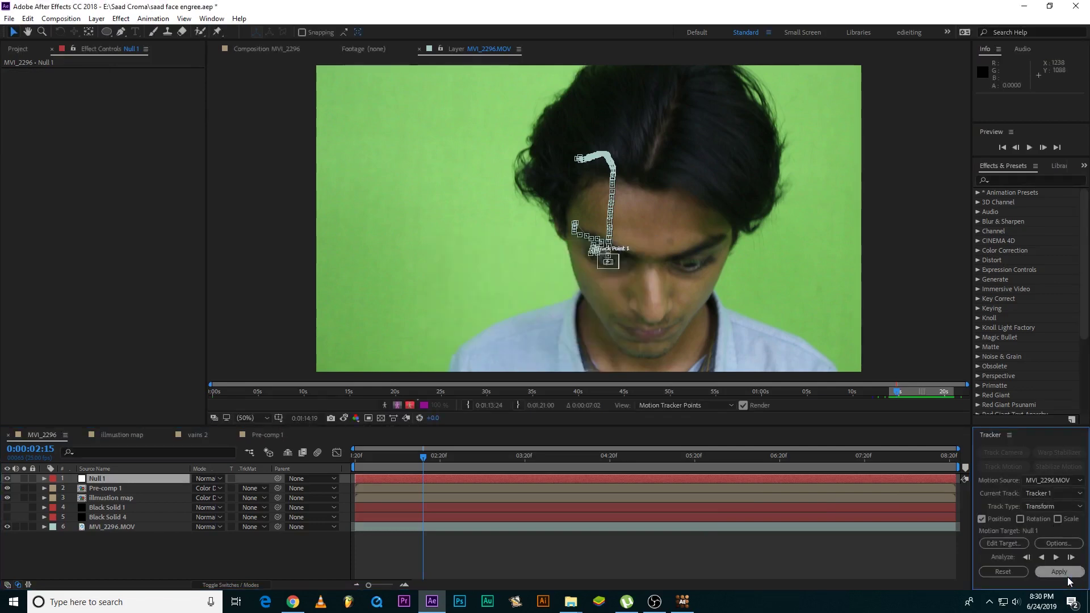
click(1059, 571)
click(537, 312)
mouse_move(423, 458)
mouse_down()
mouse_move(507, 488)
mouse_move(471, 517)
mouse_move(683, 531)
mouse_up()
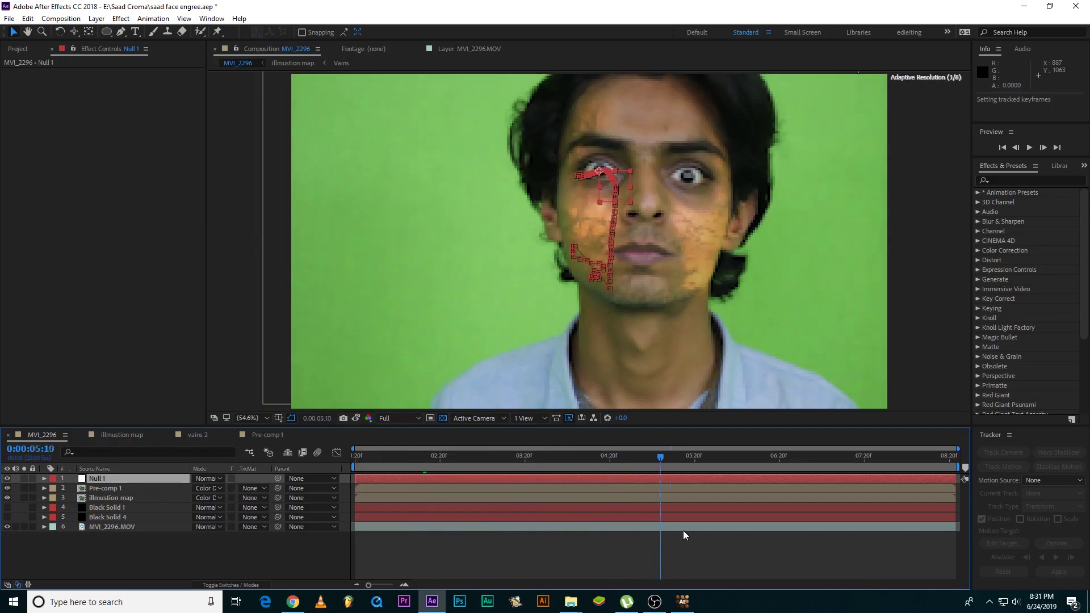
Review the track at 08:08, then discard an unwanted White Solid 4.
drag(683, 530, 910, 544)
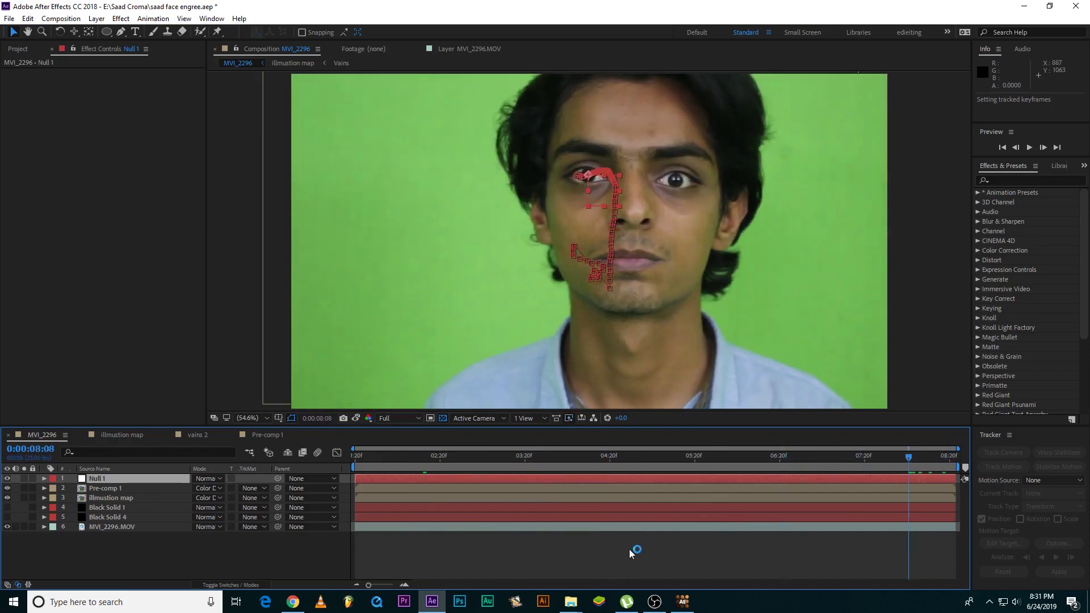
right_click(478, 556)
click(659, 405)
click(690, 250)
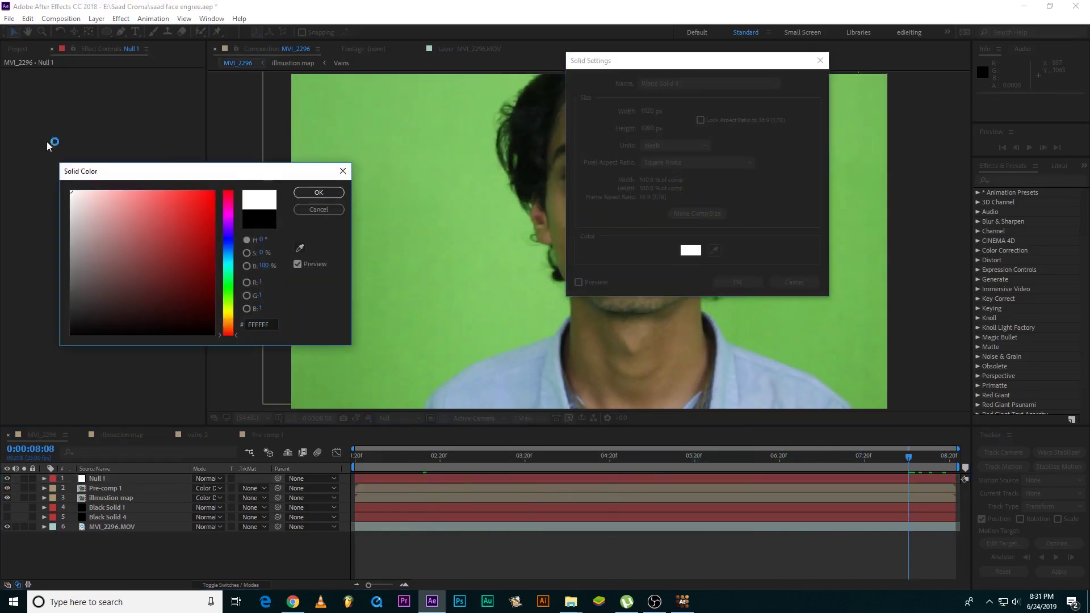
key(Return)
key(Return)
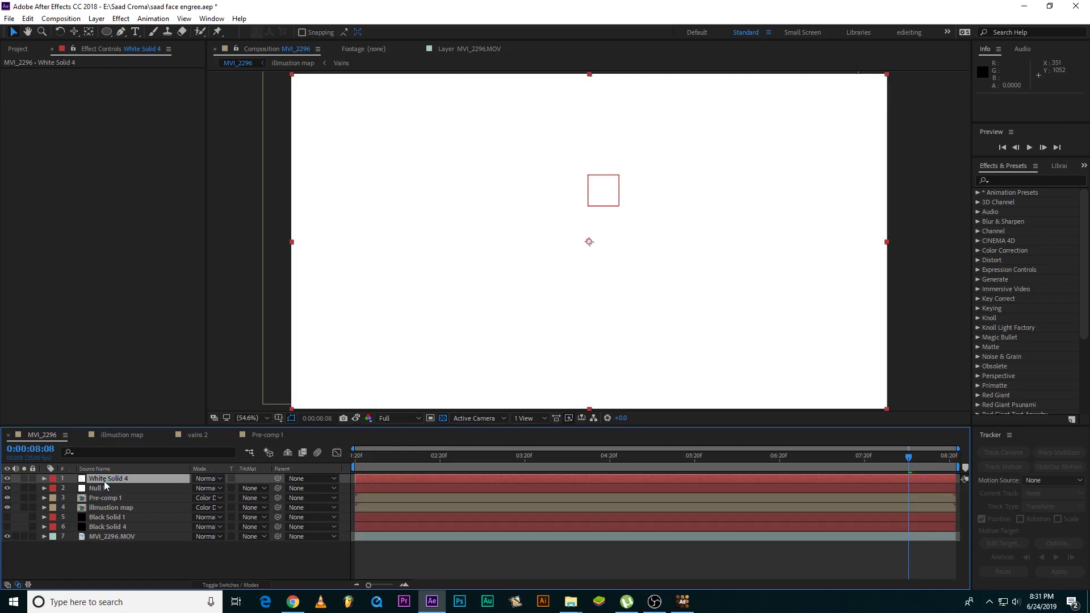
key(Delete)
Create a new solid layer coloured orange.
right_click(390, 556)
mouse_move(432, 432)
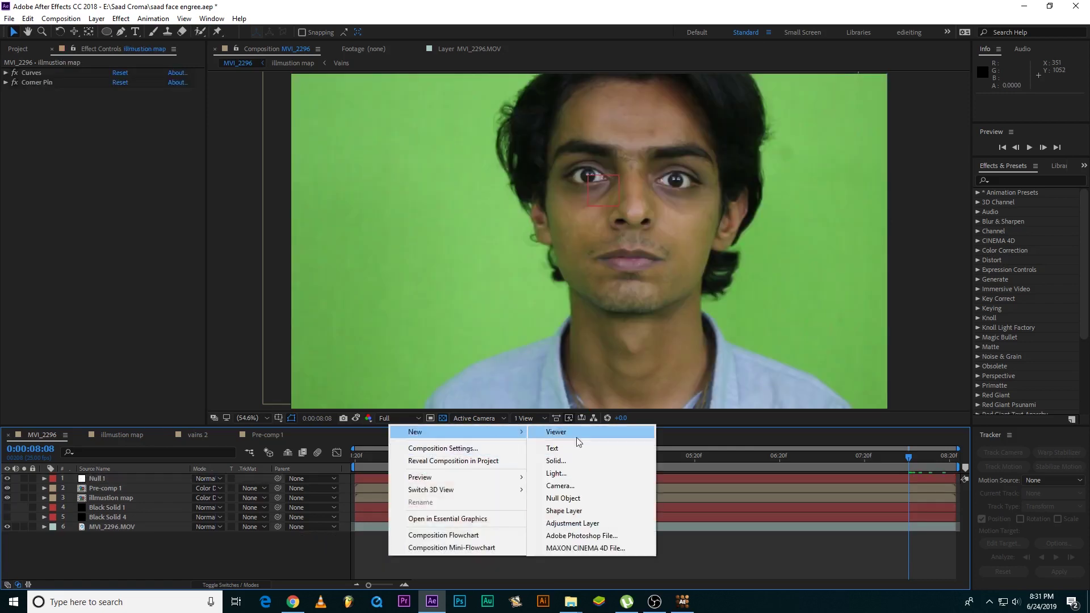
click(601, 465)
click(690, 250)
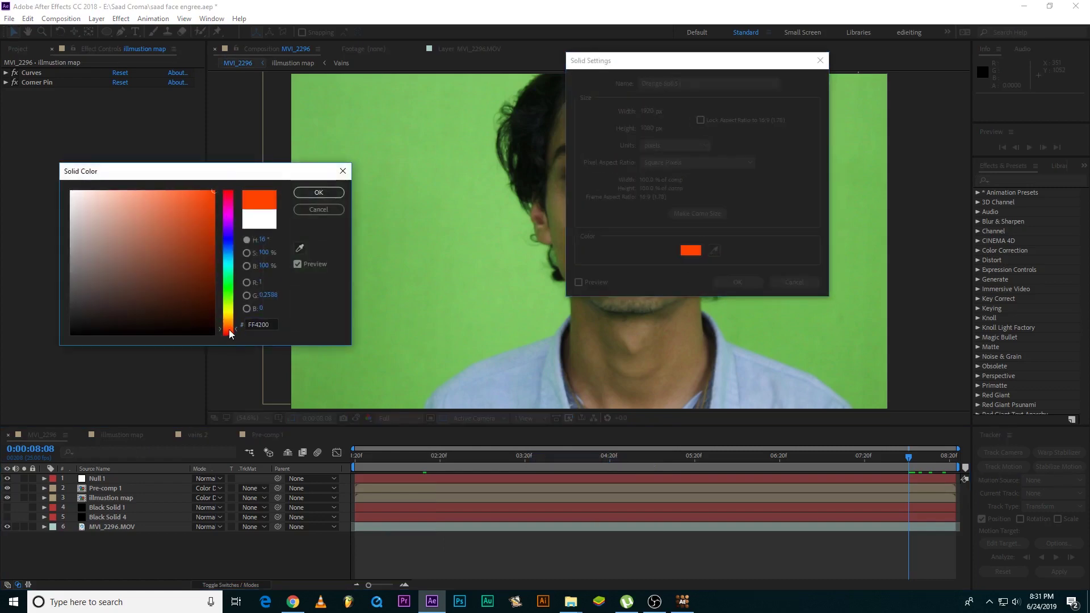
drag(231, 334, 231, 332)
click(318, 192)
key(Return)
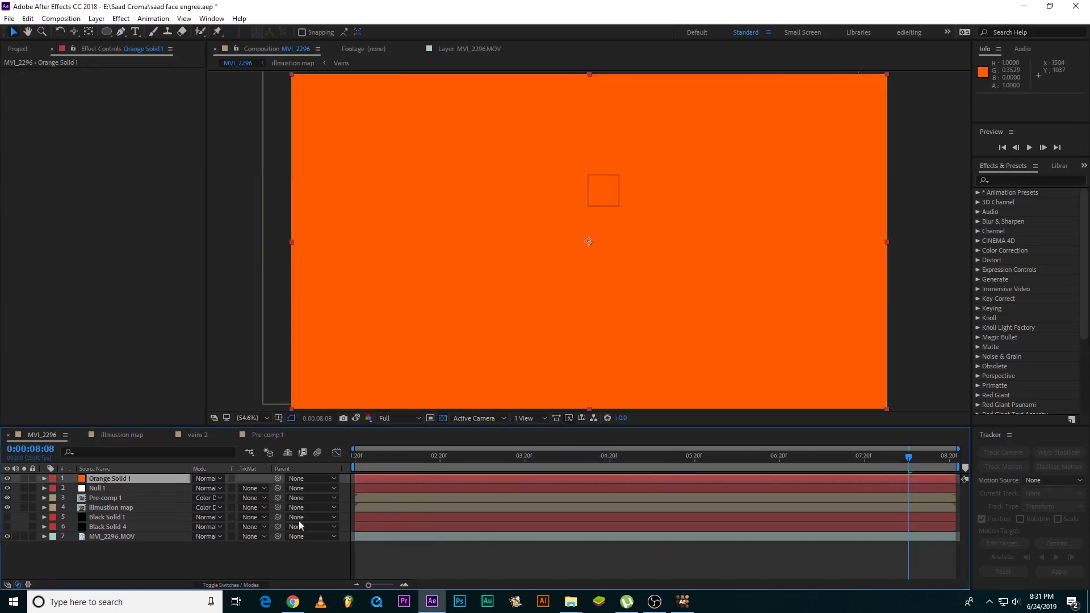
Set the orange solid to Multiply and draw a small ellipse mask over the left eye.
click(206, 479)
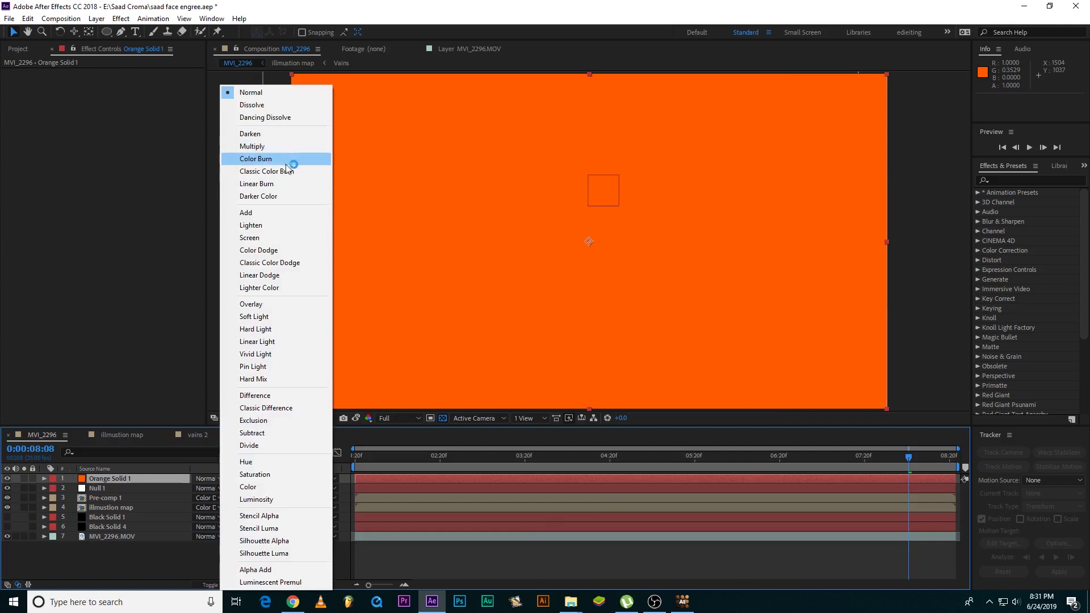
click(285, 159)
click(206, 479)
click(252, 147)
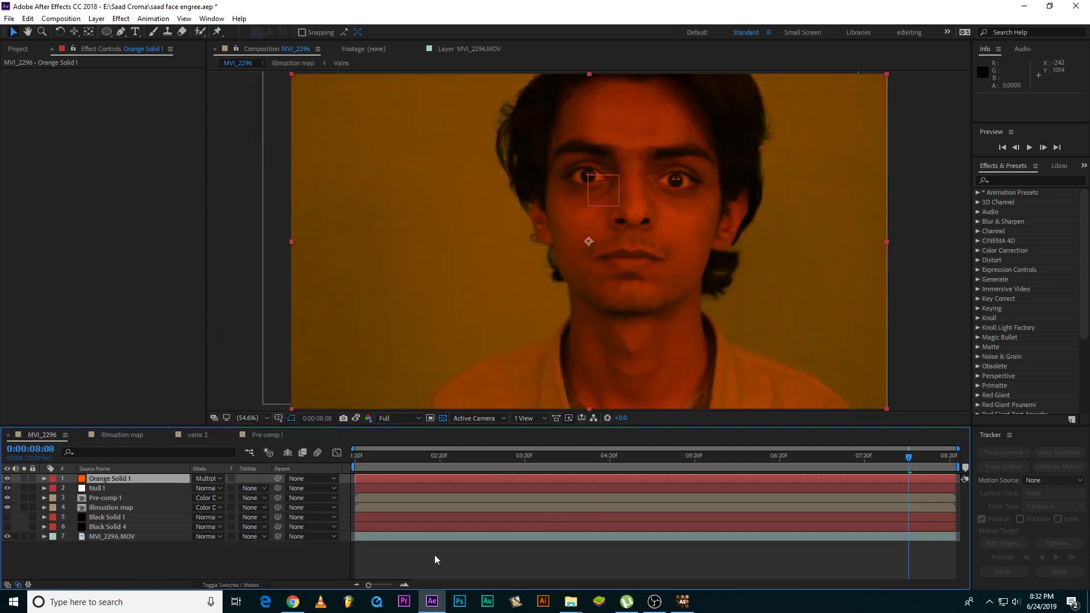
click(106, 32)
drag(581, 169, 588, 174)
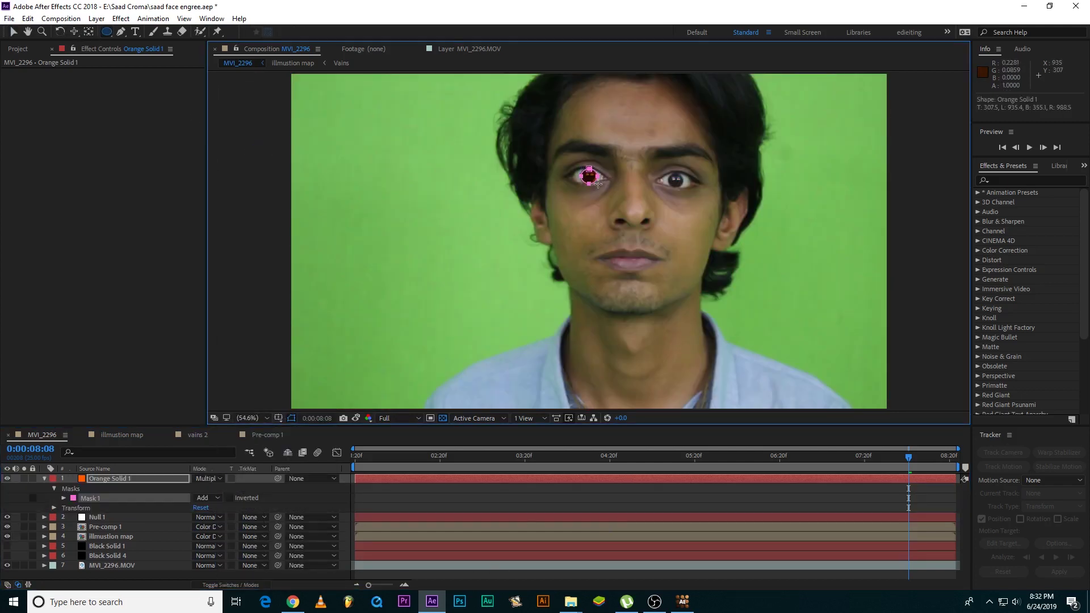
Parent Orange Solid 1 to Null 1 and go to frame 07:11.
key(v)
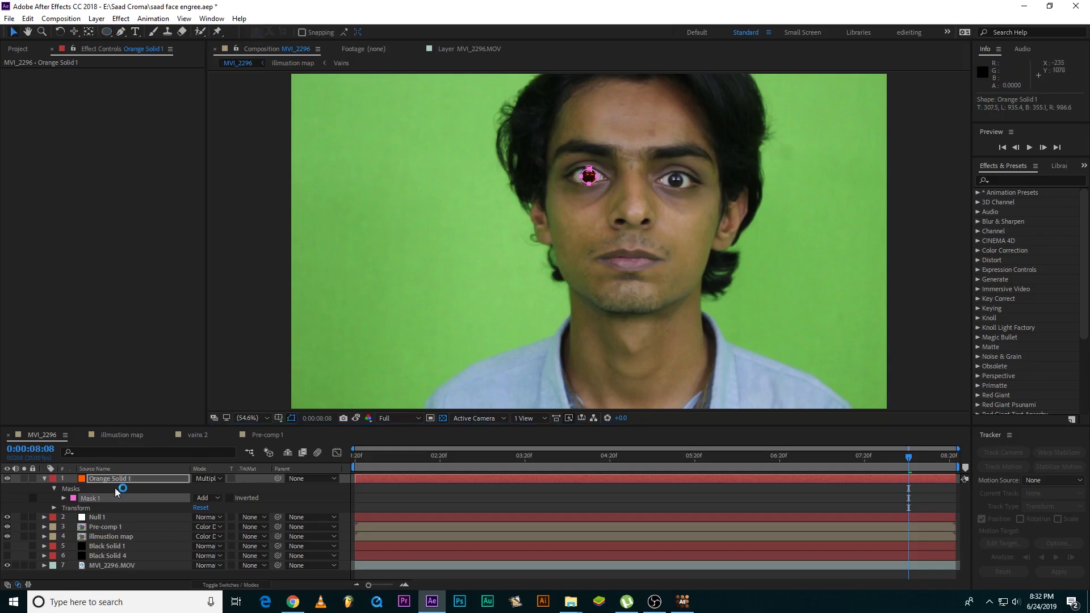
drag(281, 483, 102, 517)
drag(877, 464, 835, 457)
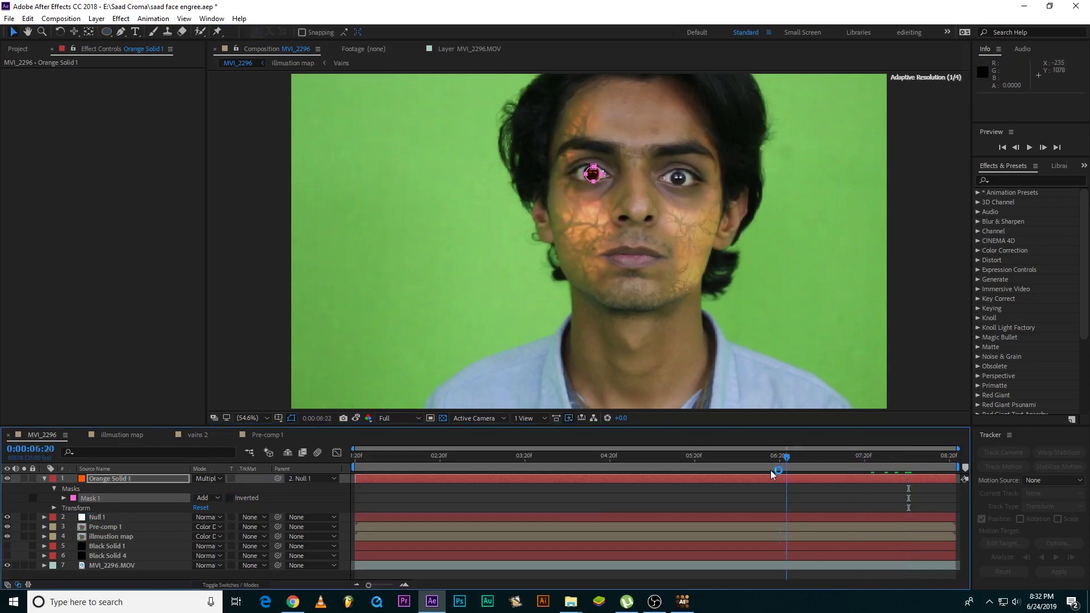
Zoom in, set Mask Feather to 21 pixels, and reshape the mask around the iris.
scroll(618, 141, up, 4)
scroll(573, 206, up, 5)
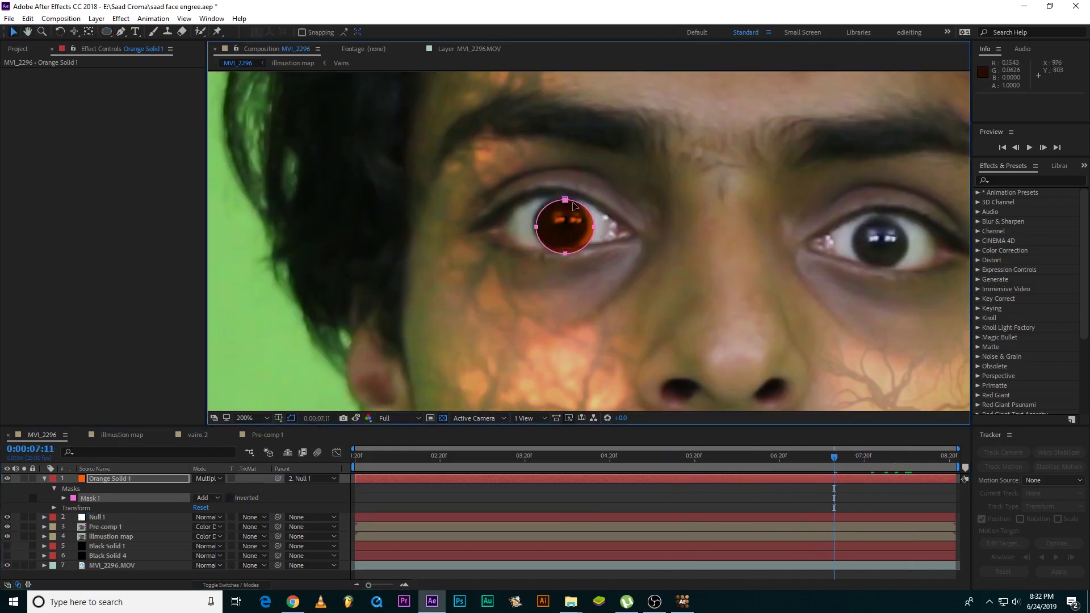
drag(579, 206, 576, 201)
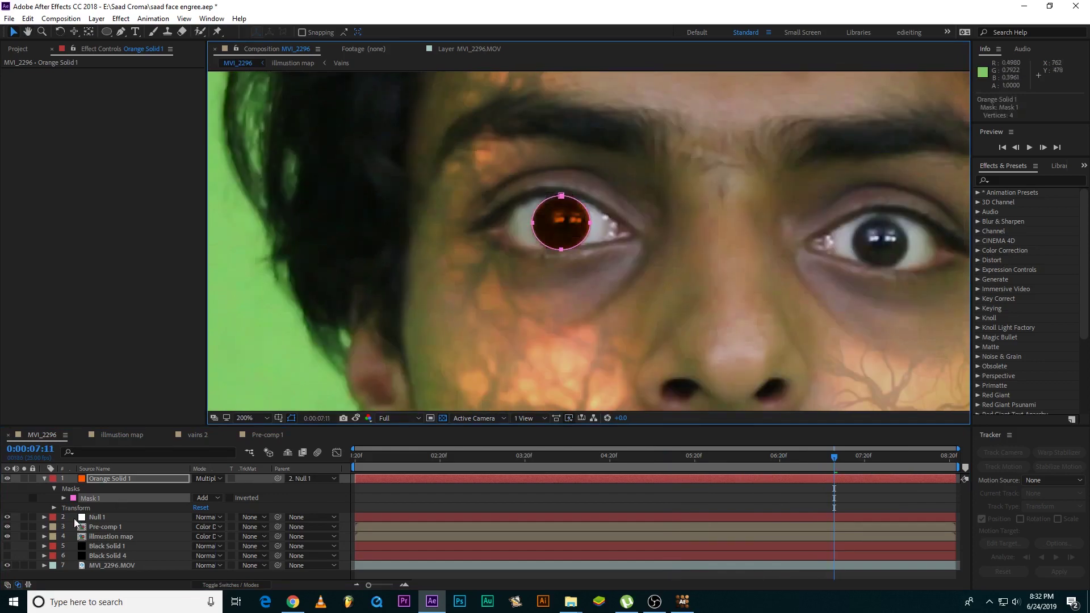
click(64, 498)
click(170, 517)
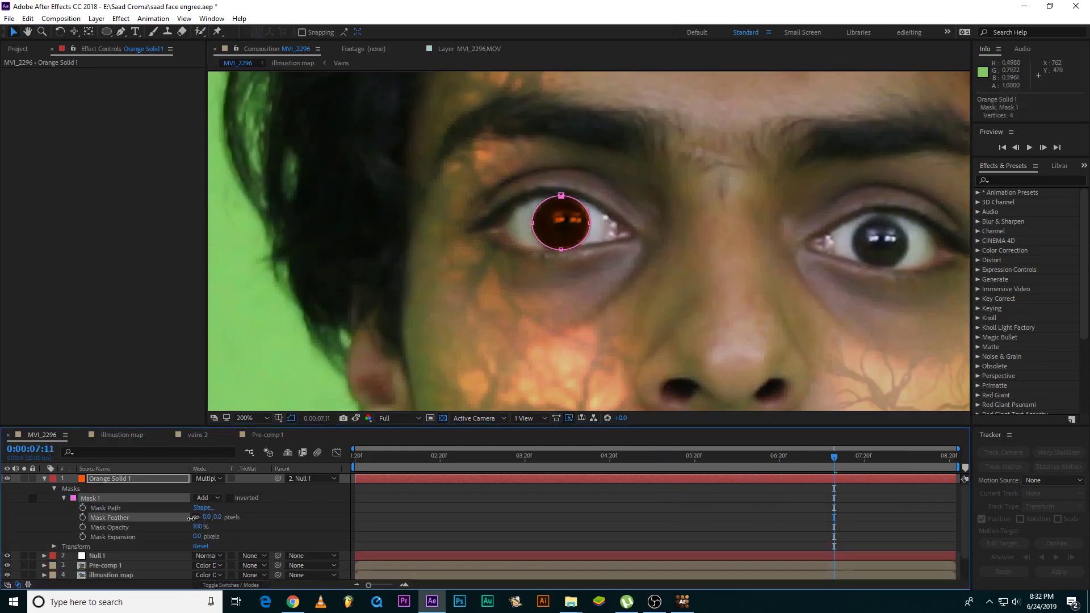
click(591, 225)
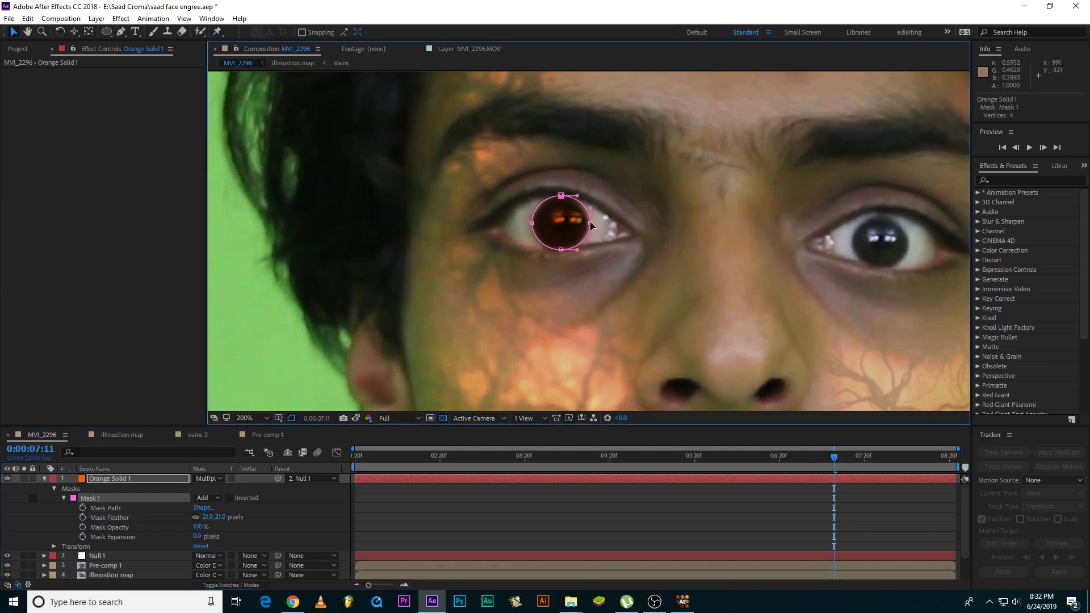
drag(585, 233, 564, 236)
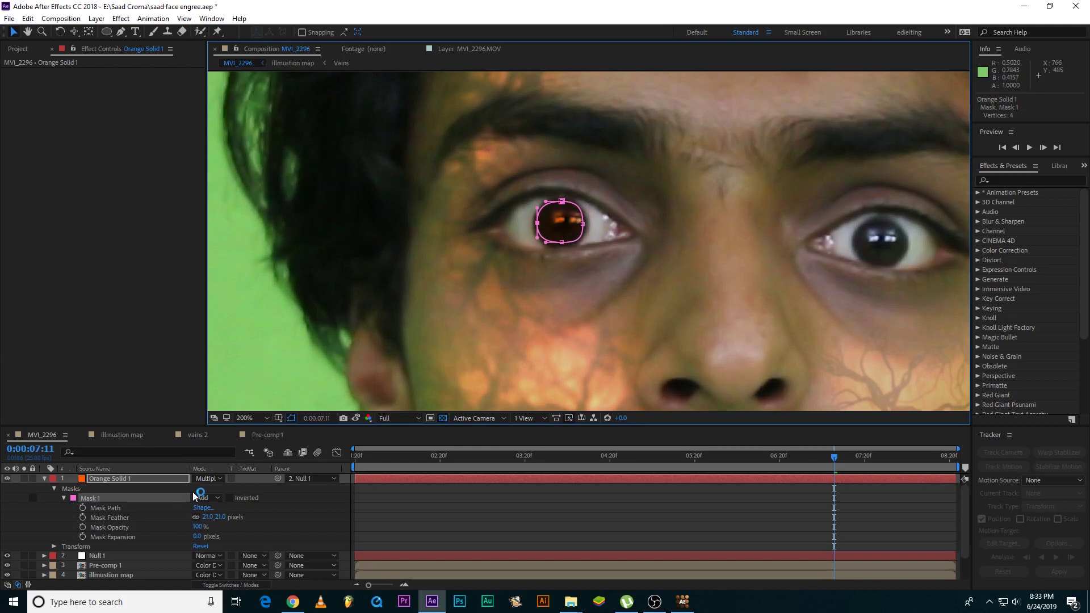
Recolour Orange Solid 1 to red (FF0000) in Solid Settings.
click(17, 49)
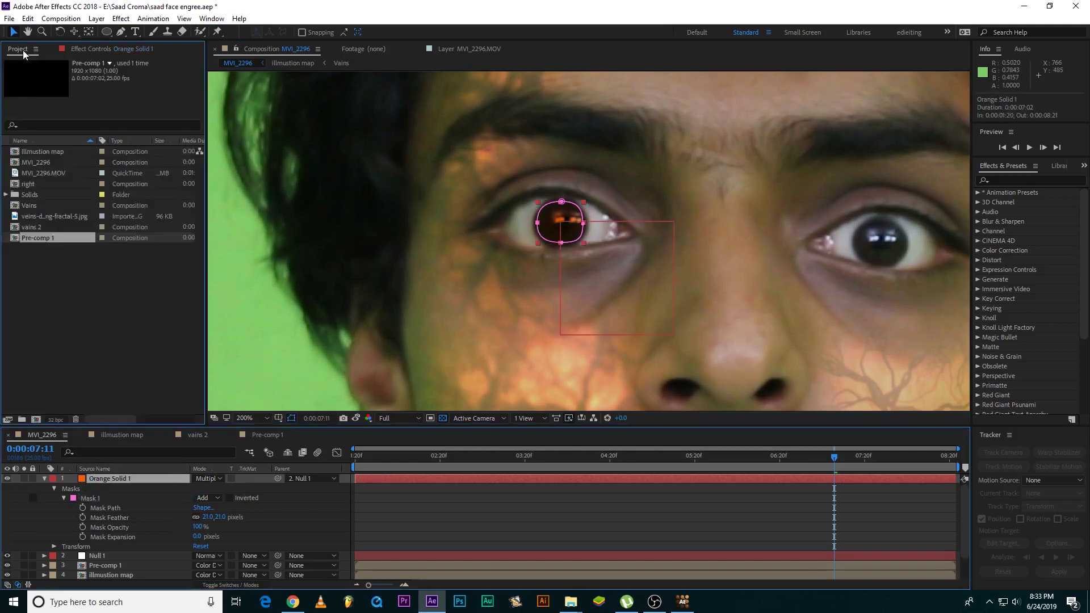
right_click(51, 291)
mouse_move(114, 388)
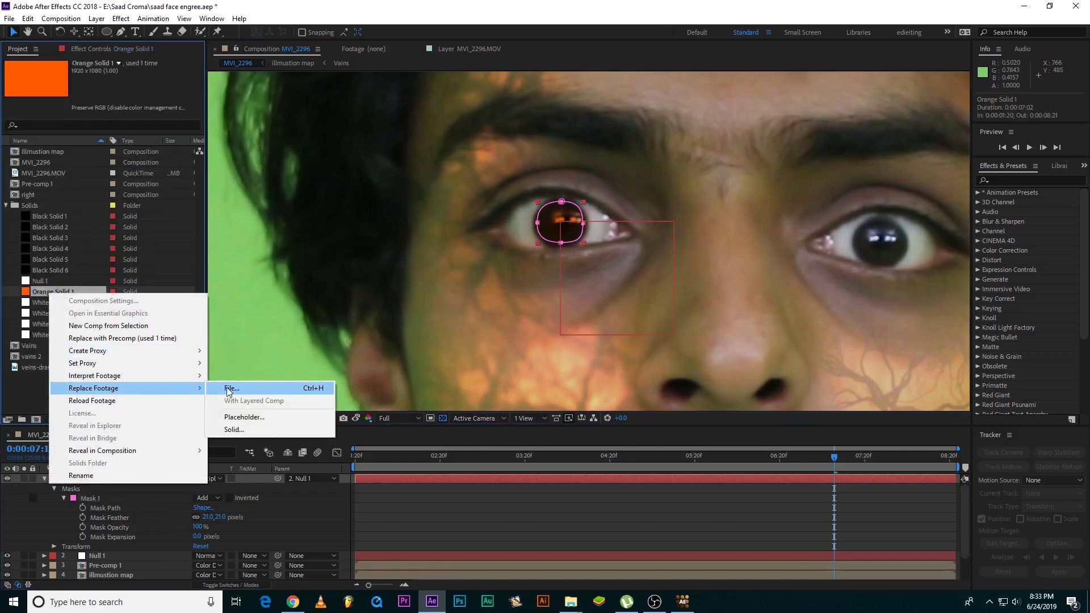
click(233, 425)
drag(625, 60, 809, 111)
click(873, 301)
text(FF0000)
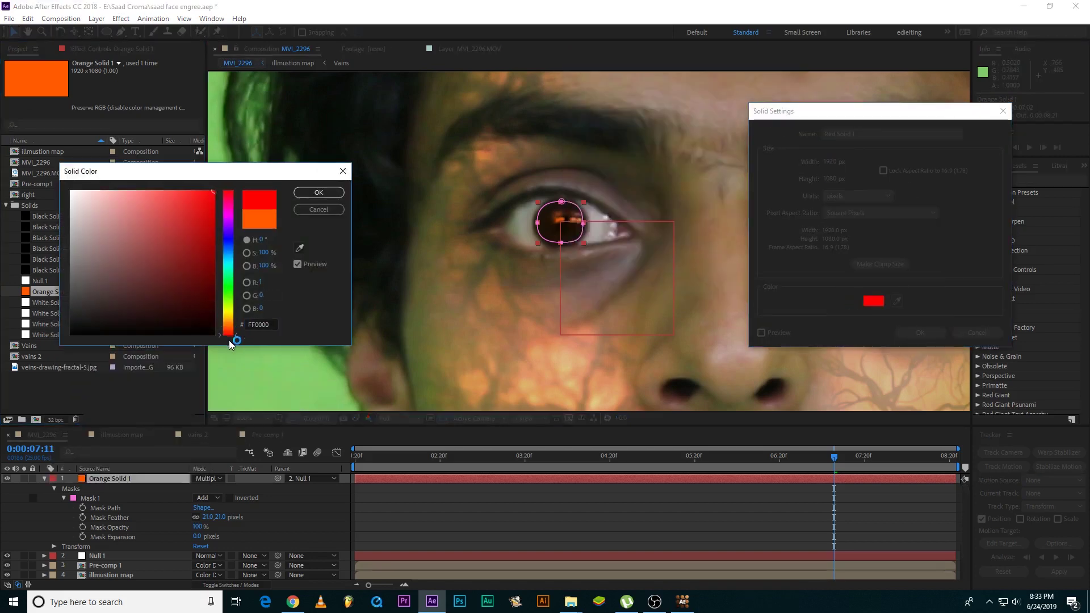
click(319, 192)
click(921, 332)
Change the red solid's colour to blue.
right_click(54, 291)
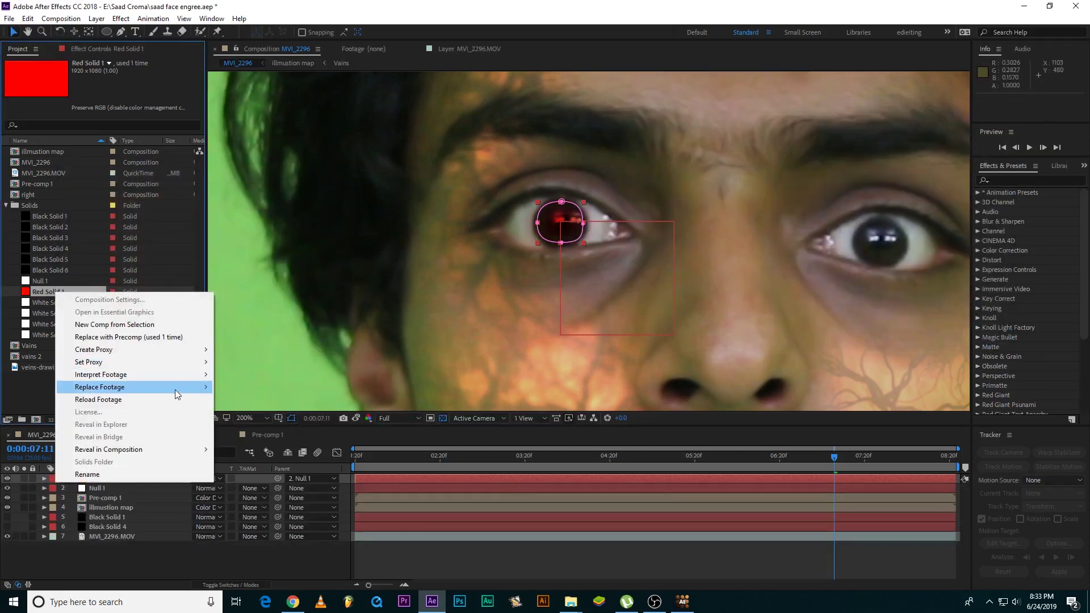
mouse_move(175, 390)
click(233, 425)
click(873, 300)
click(230, 252)
click(318, 192)
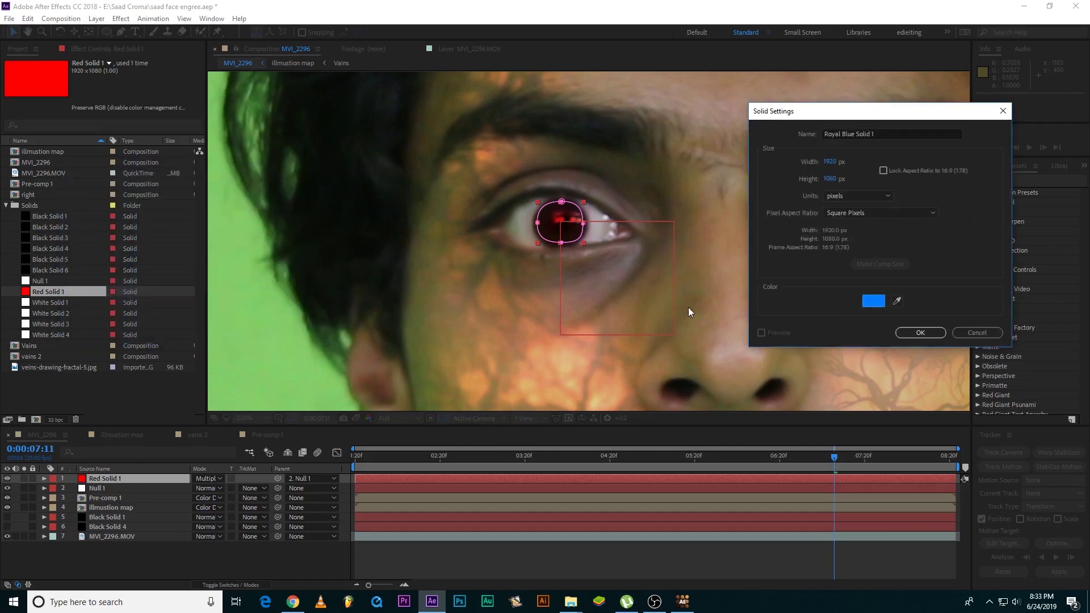
click(934, 334)
Try Color Burn, then set the blue solid's blend mode to Screen.
click(206, 479)
click(259, 170)
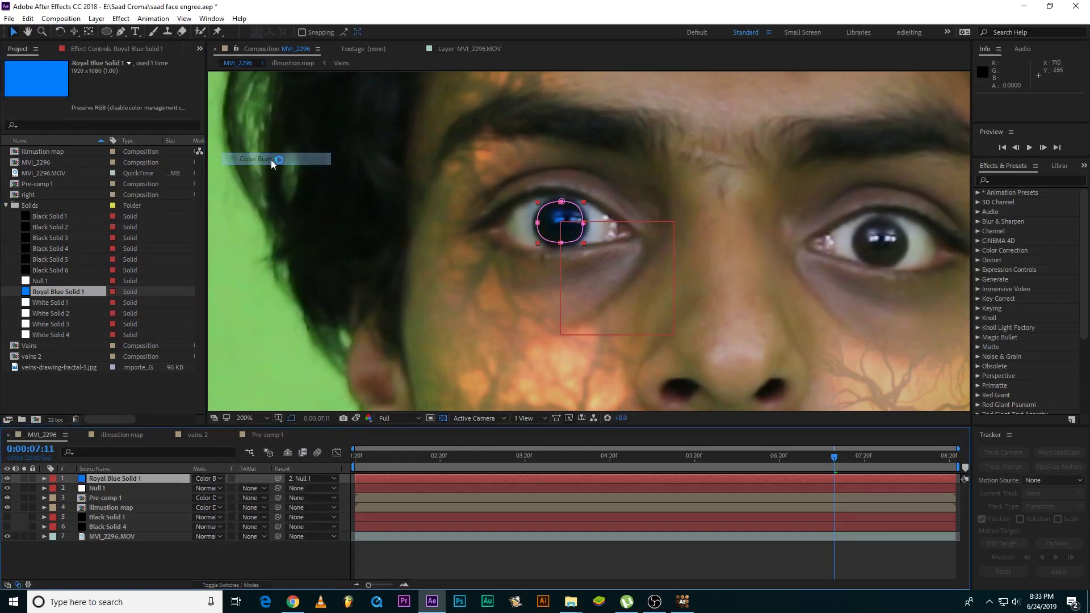
click(206, 478)
click(274, 238)
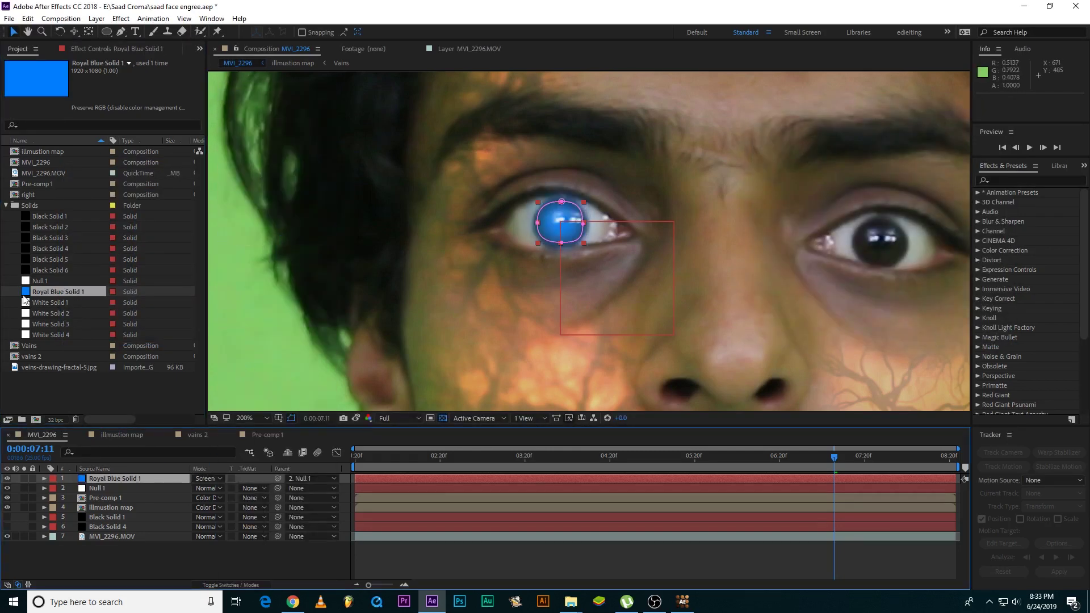
Change Royal Blue Solid 1 to a deeper shade of blue.
right_click(24, 295)
mouse_move(146, 384)
click(205, 429)
click(873, 301)
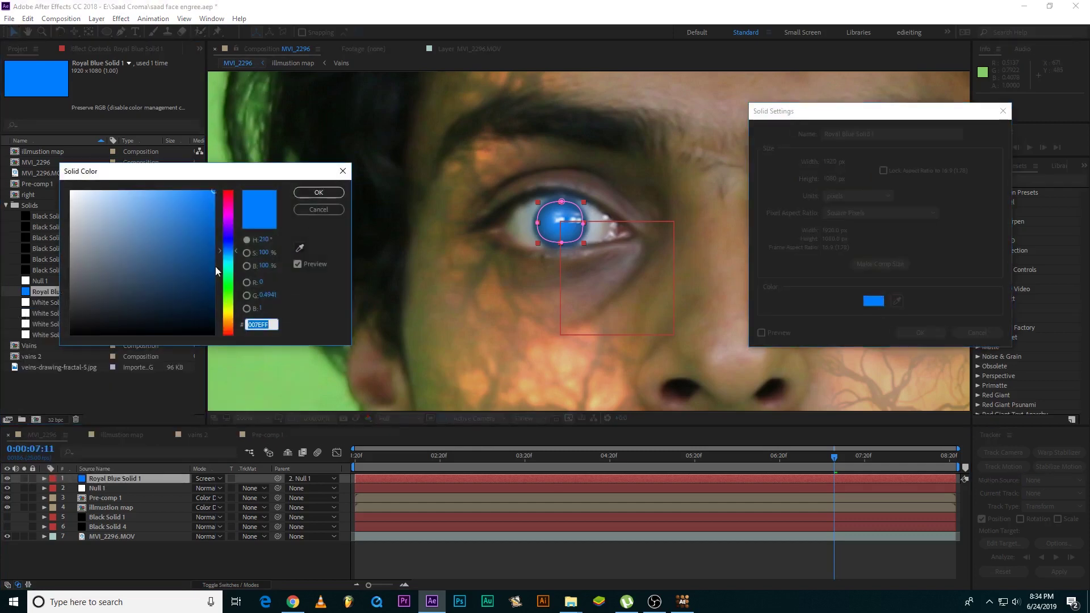
click(228, 248)
click(317, 193)
click(921, 333)
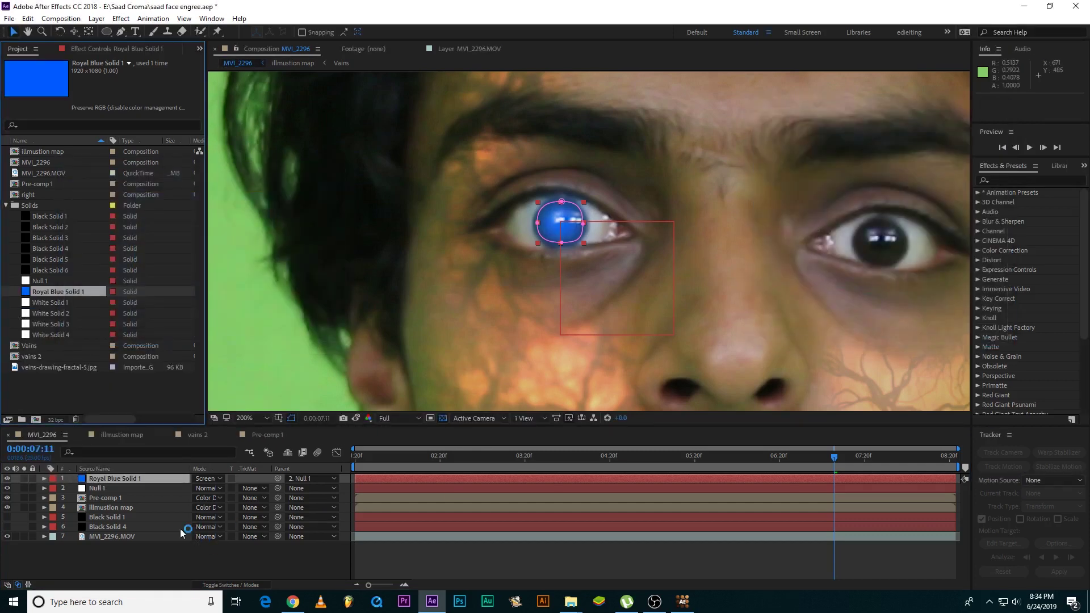
Show the blue solid's 67% opacity and fit the whole frame in the viewer.
key(t)
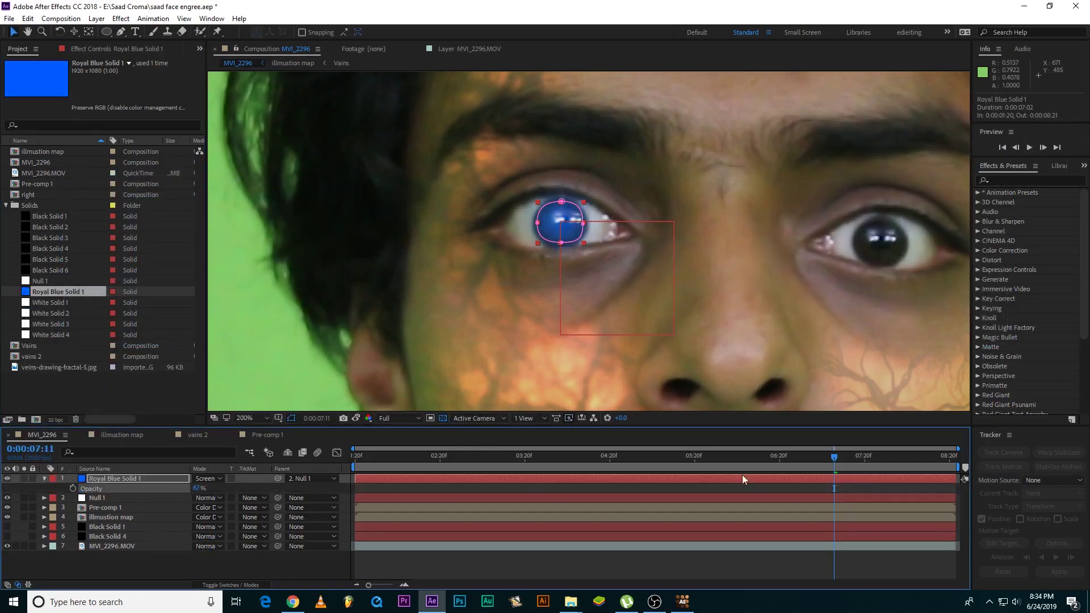
click(258, 418)
click(263, 214)
drag(835, 458, 482, 502)
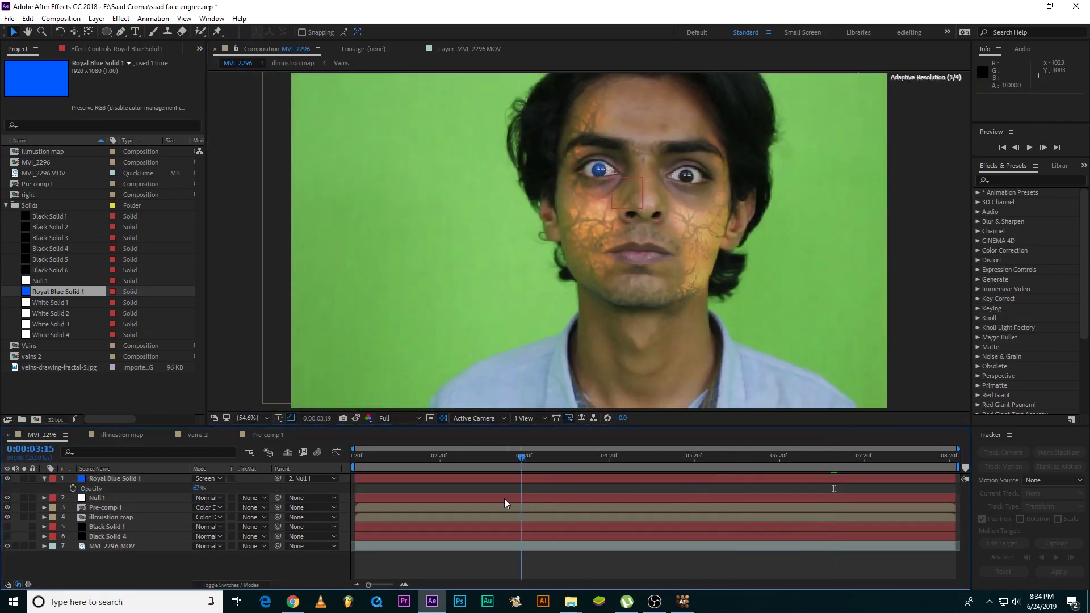
key(space)
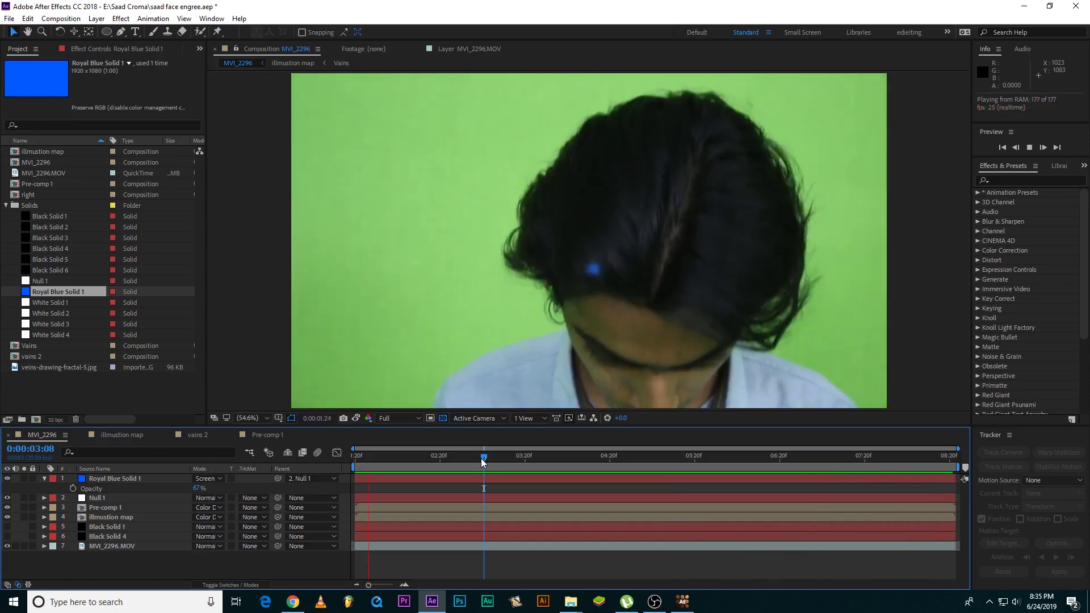
key(space)
Duplicate the MVI_2296.MOV layer and delete the duplicate's motion tracker.
click(490, 547)
key(ctrl+d)
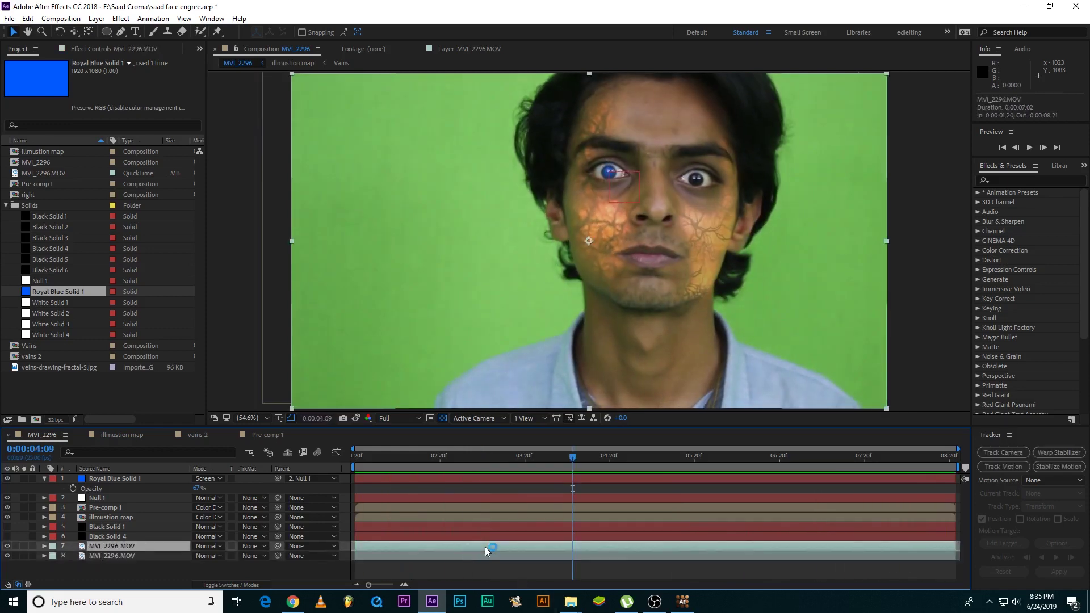
click(404, 556)
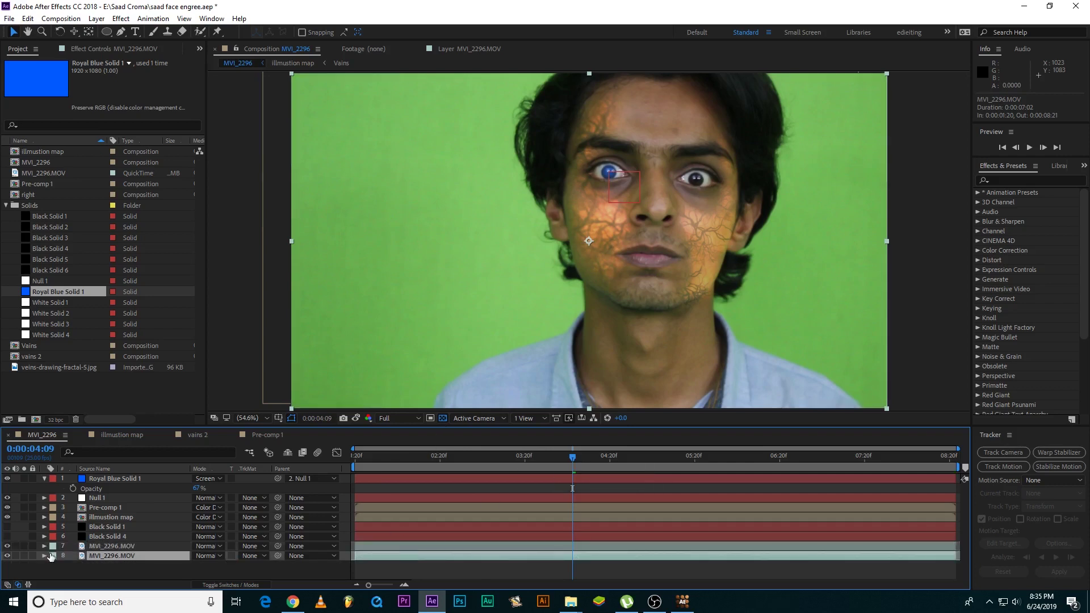
click(6, 205)
click(44, 556)
click(54, 556)
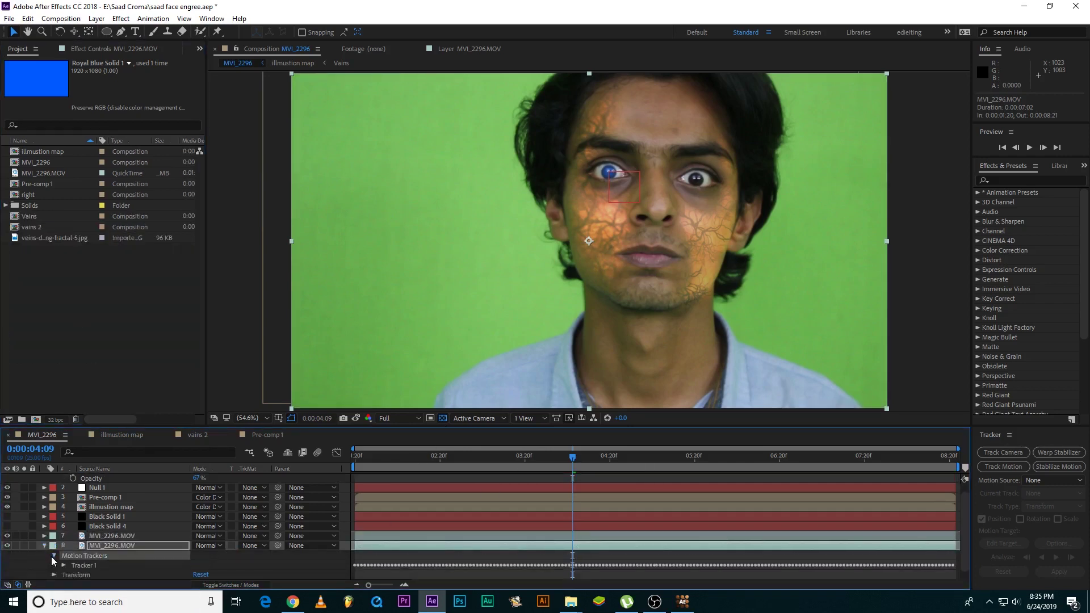
click(63, 566)
scroll(106, 555, down, 1)
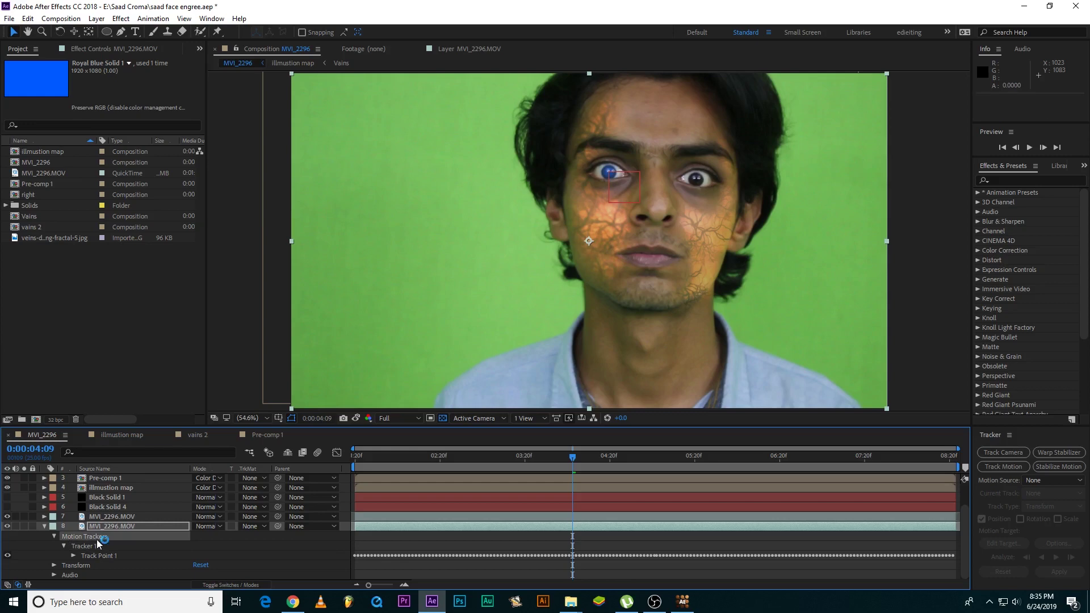
click(97, 544)
key(Delete)
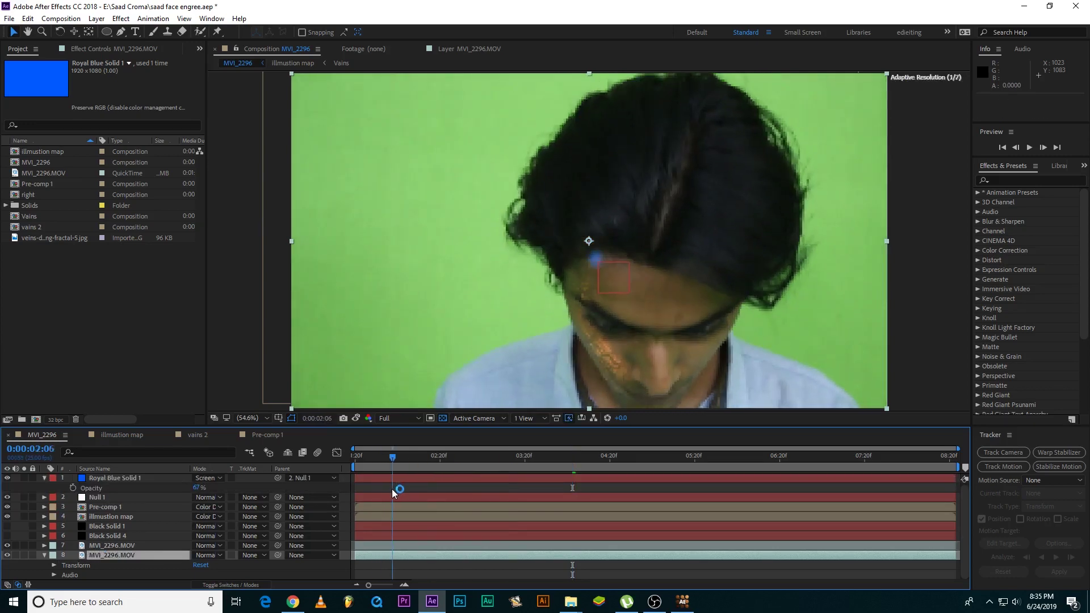
Trim the footage layer to start near 0:00:02:20, then undo the duplicate and trim.
drag(470, 475, 438, 495)
click(396, 545)
drag(364, 546, 396, 549)
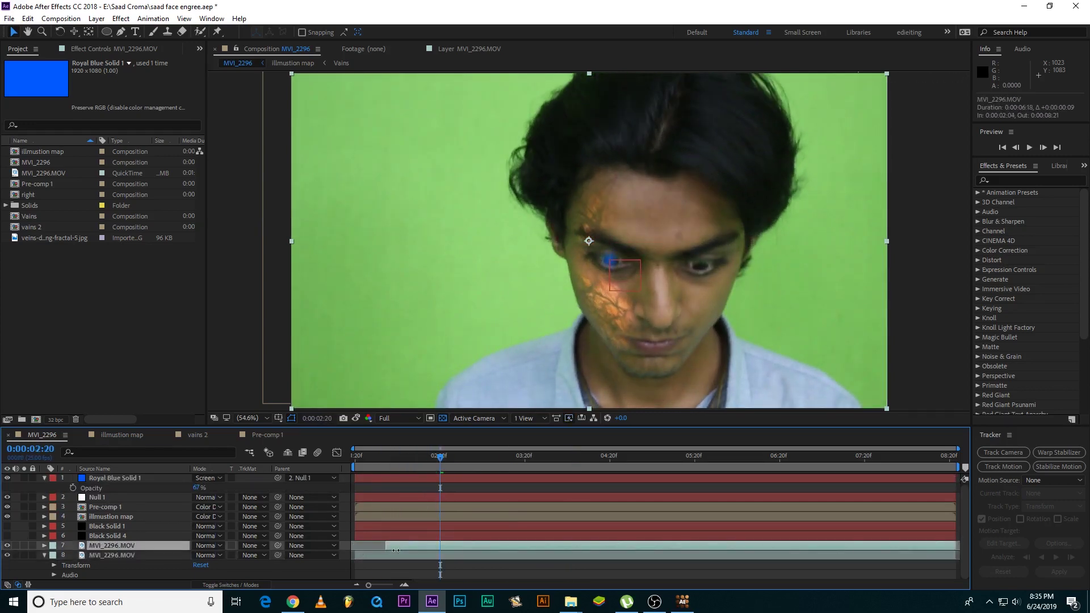
drag(401, 465, 439, 471)
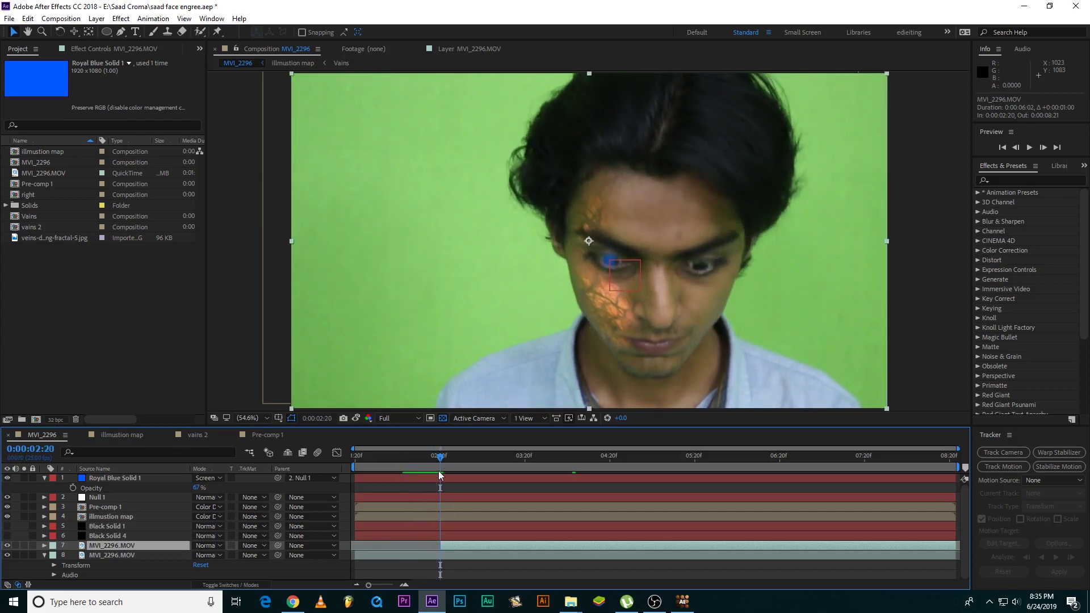
key(ctrl+z)
key(ctrl+z)
key(ctrl+z)
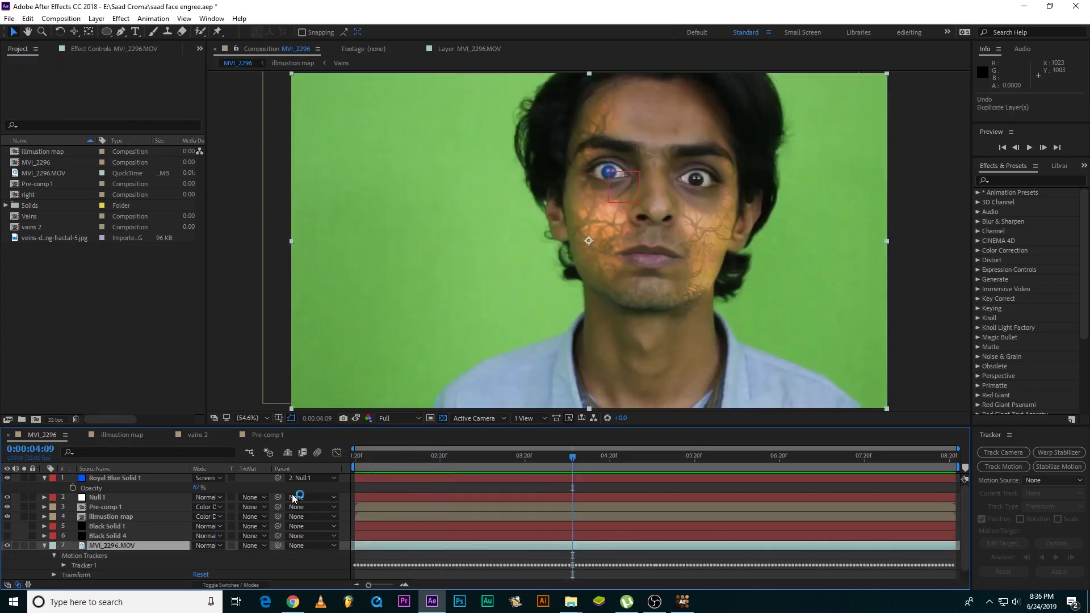
Drag Royal Blue Solid 1's in-point to start at 0:00:02:17.
click(45, 547)
drag(569, 454, 427, 472)
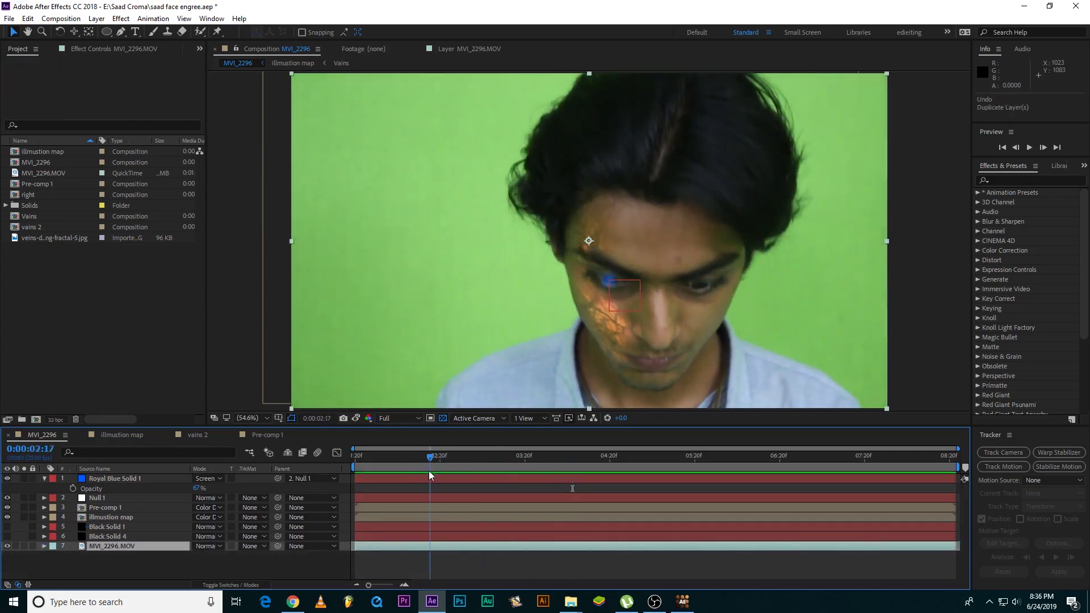
drag(358, 478, 926, 500)
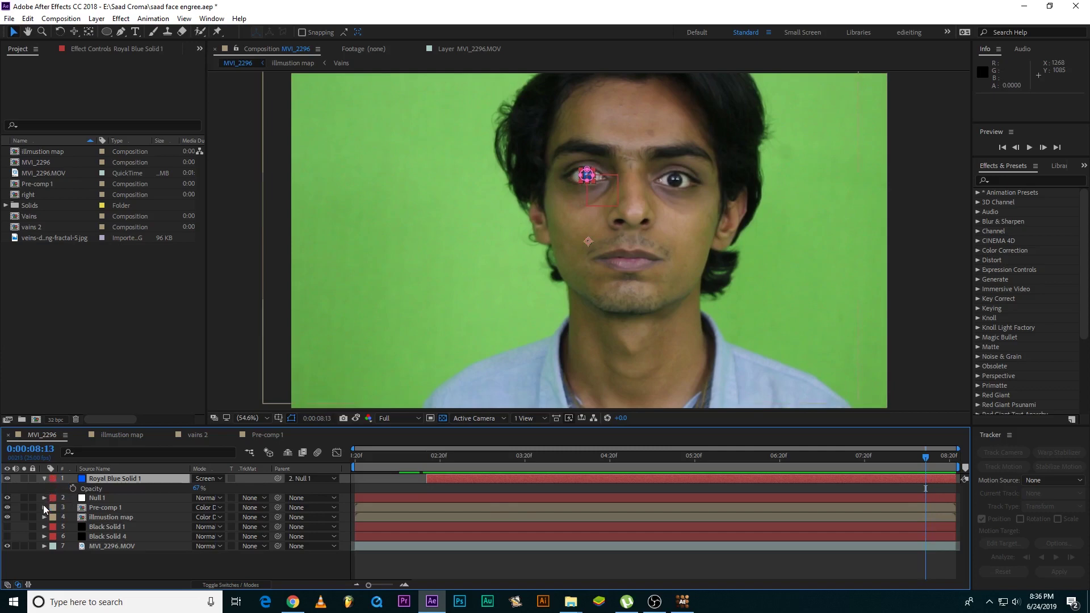
Reveal Royal Blue Solid 1's Mask 1 path and zoom onto the masked eye.
click(44, 478)
click(44, 478)
click(54, 488)
click(63, 498)
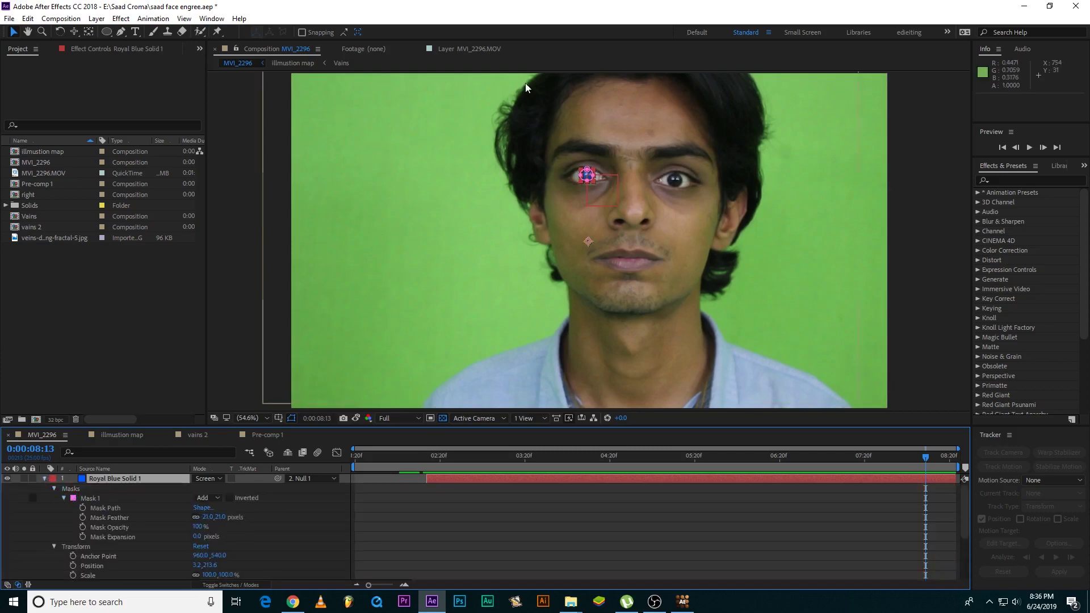
scroll(584, 182, up, 6)
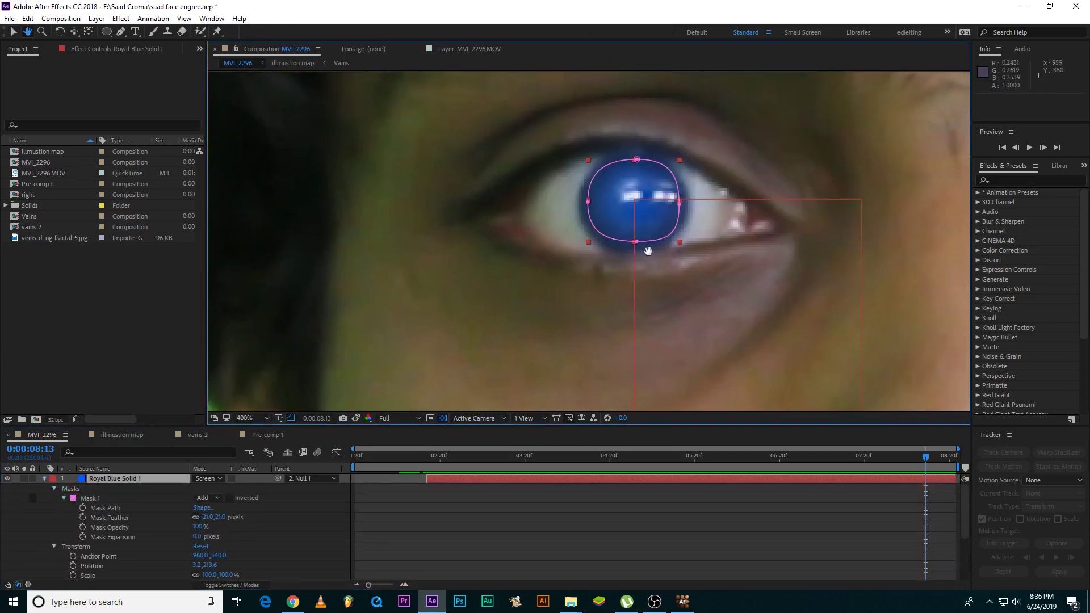
drag(596, 109, 562, 212)
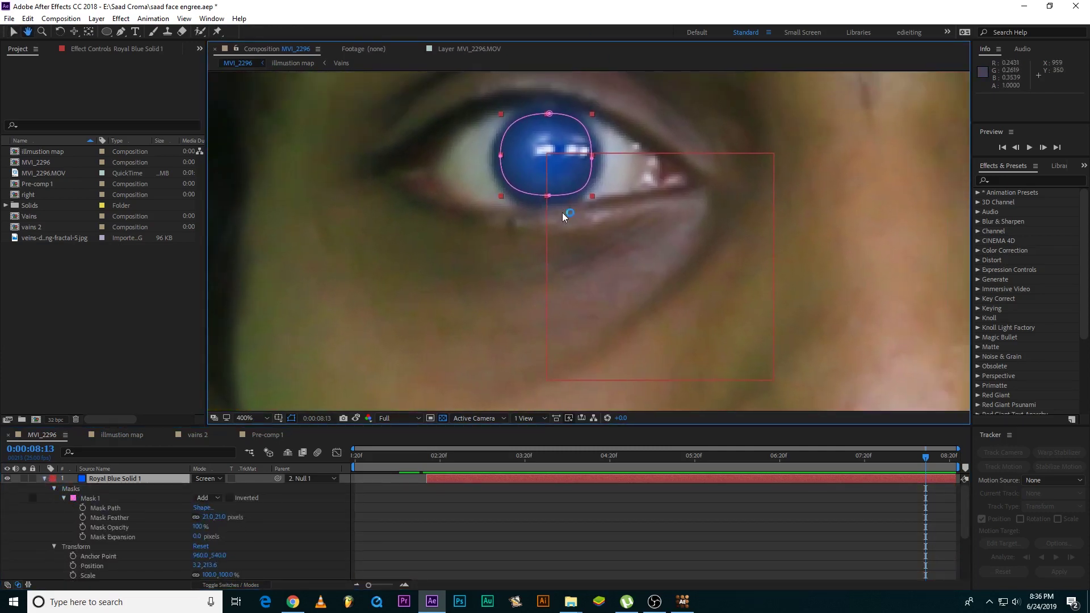
click(91, 498)
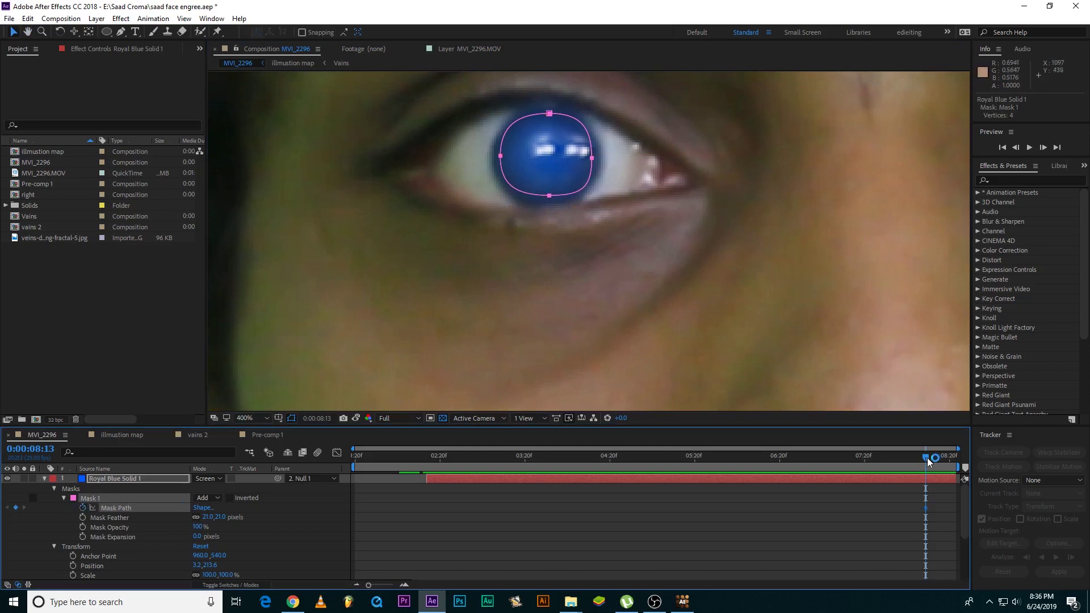
At 0:00:08:15, reshape the iris mask to fit the closing eye.
drag(928, 459, 932, 460)
key(ctrl+z)
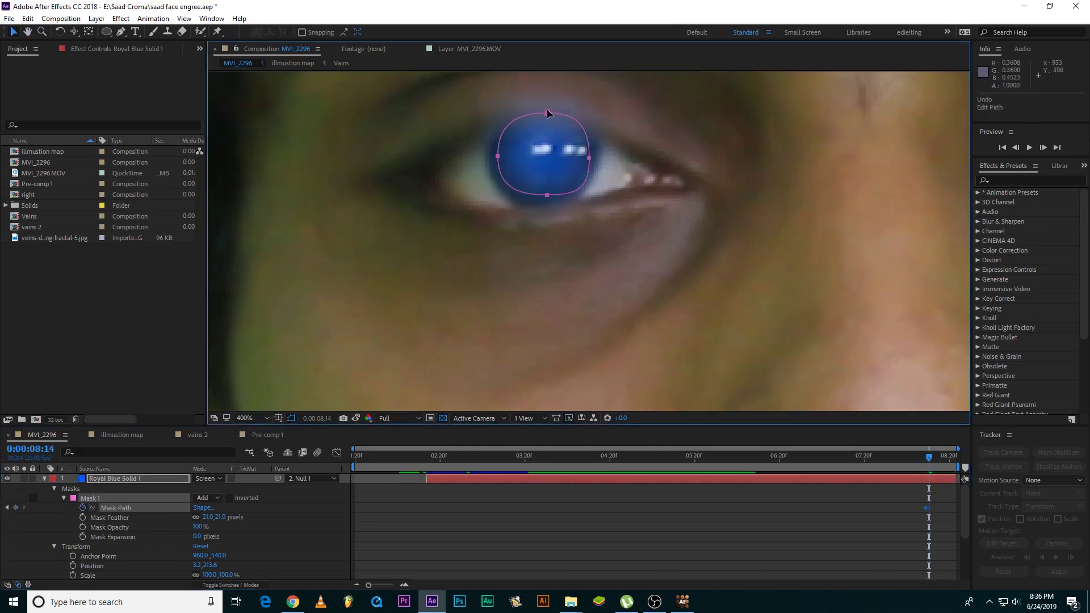
click(932, 457)
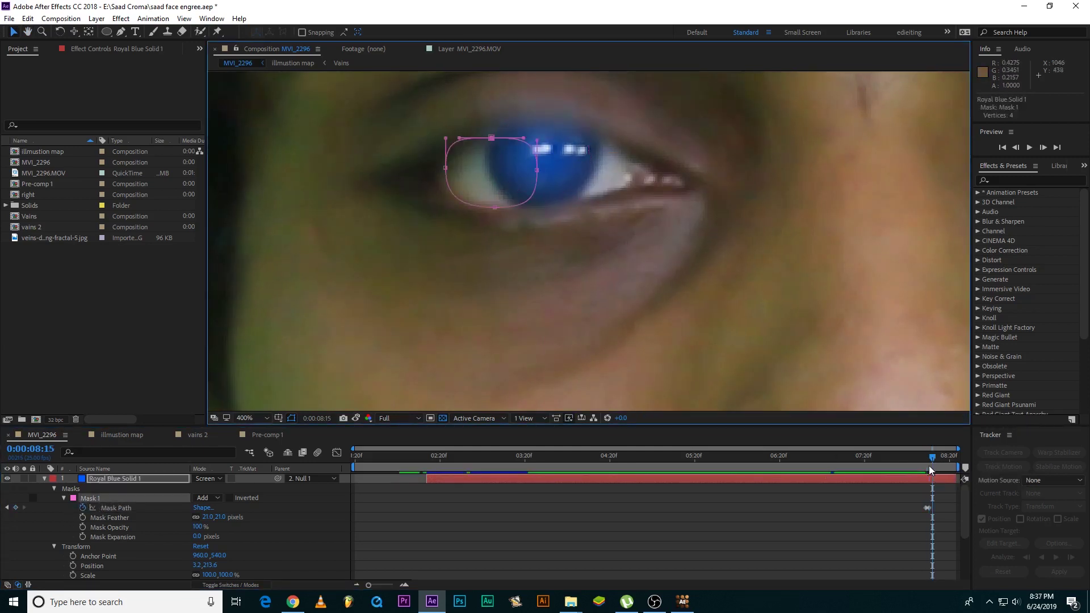
drag(528, 208, 535, 211)
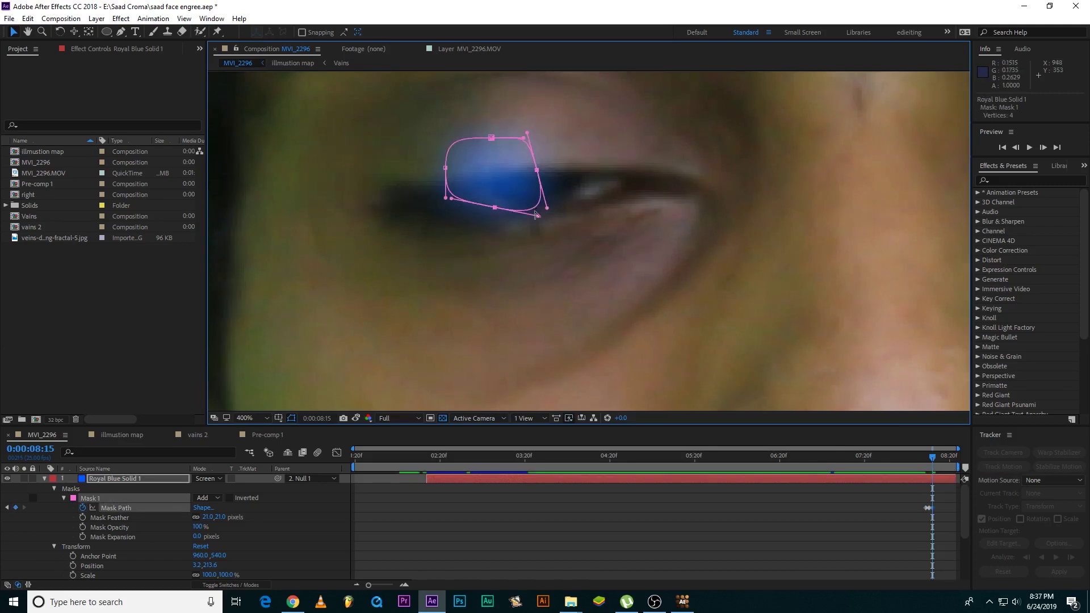
click(554, 152)
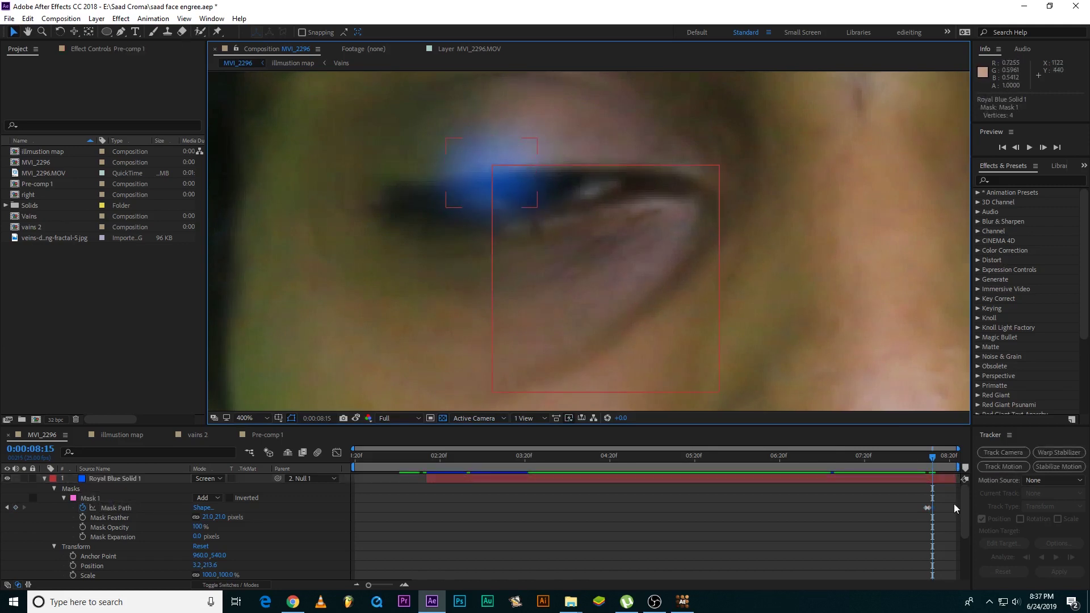
click(523, 155)
drag(517, 142, 475, 173)
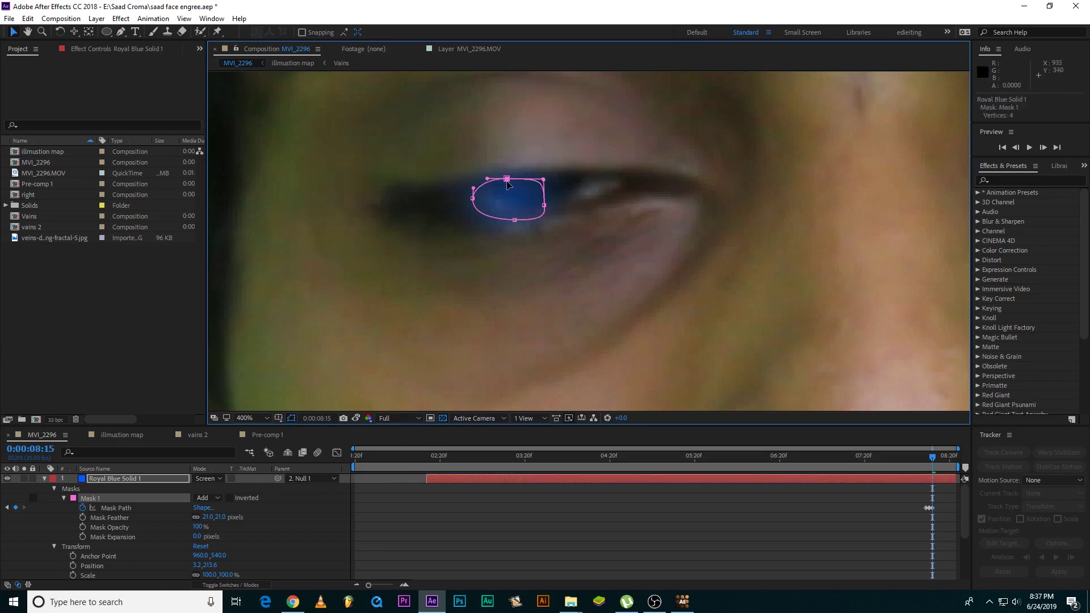
At 0:00:08:16, shift the mask right onto the iris, keyframing Mask Path.
key(Page_Down)
mouse_move(508, 184)
mouse_down()
mouse_move(493, 174)
mouse_move(582, 214)
mouse_up()
key(ctrl+z)
mouse_move(513, 210)
mouse_down()
mouse_move(555, 204)
mouse_move(560, 161)
mouse_move(549, 190)
mouse_up()
click(116, 508)
key(Page_Down)
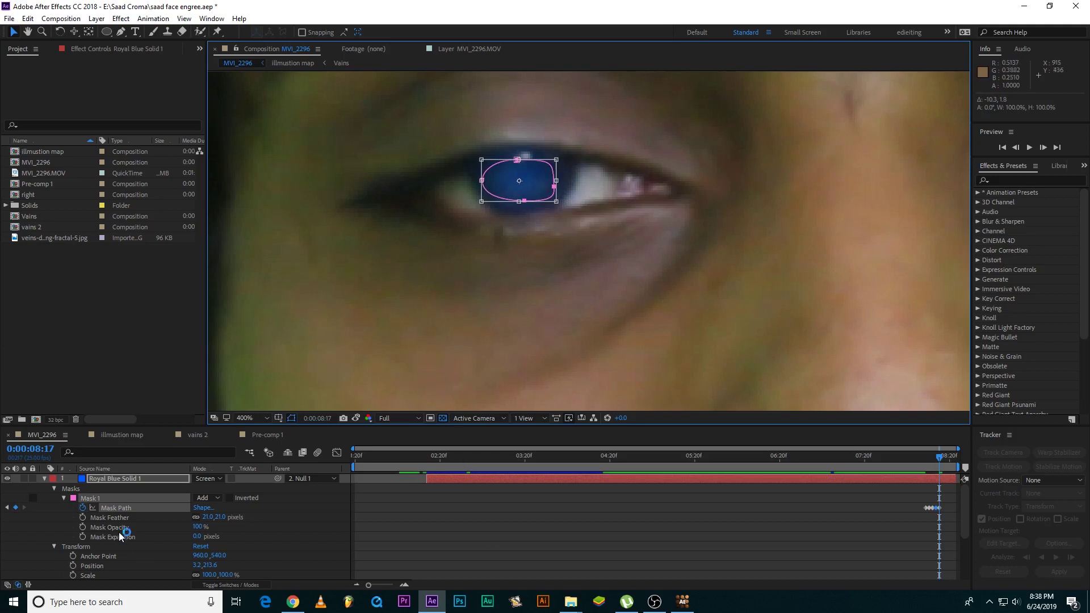
At 8:17 and 8:19, enlarge and move the mask to cover the reopening iris.
click(481, 181)
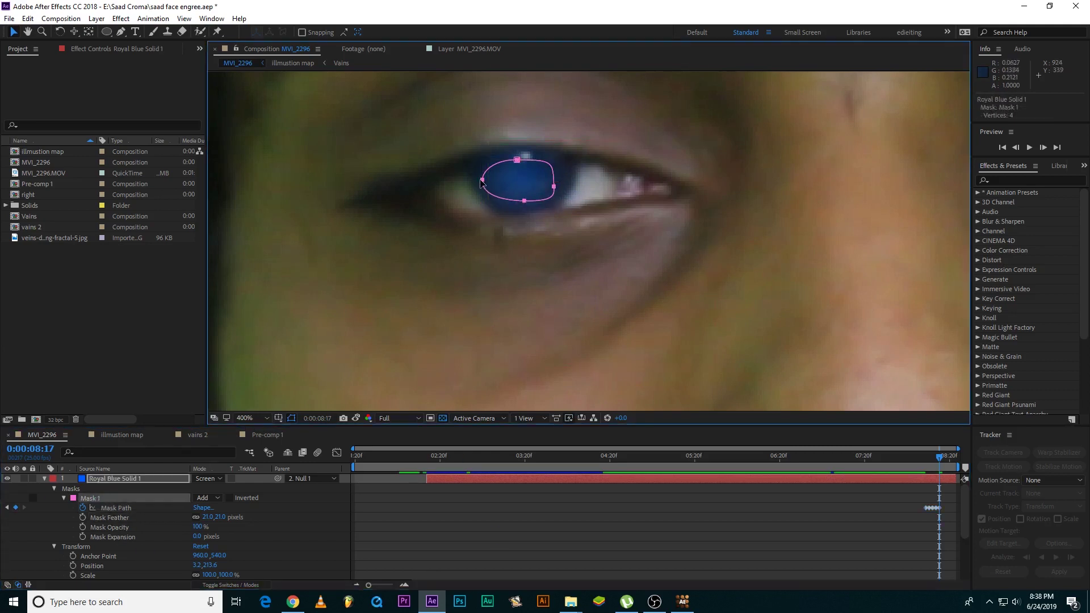
mouse_move(519, 202)
mouse_down()
mouse_move(518, 212)
mouse_move(470, 169)
mouse_up()
click(953, 459)
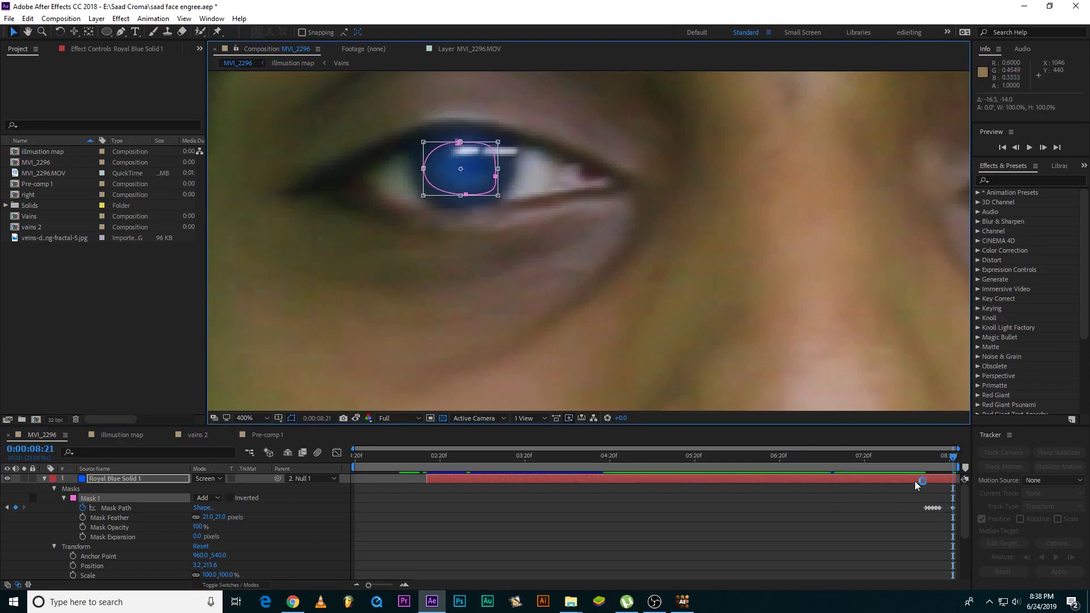
key(Page_Up)
key(Page_Up)
drag(531, 156, 540, 158)
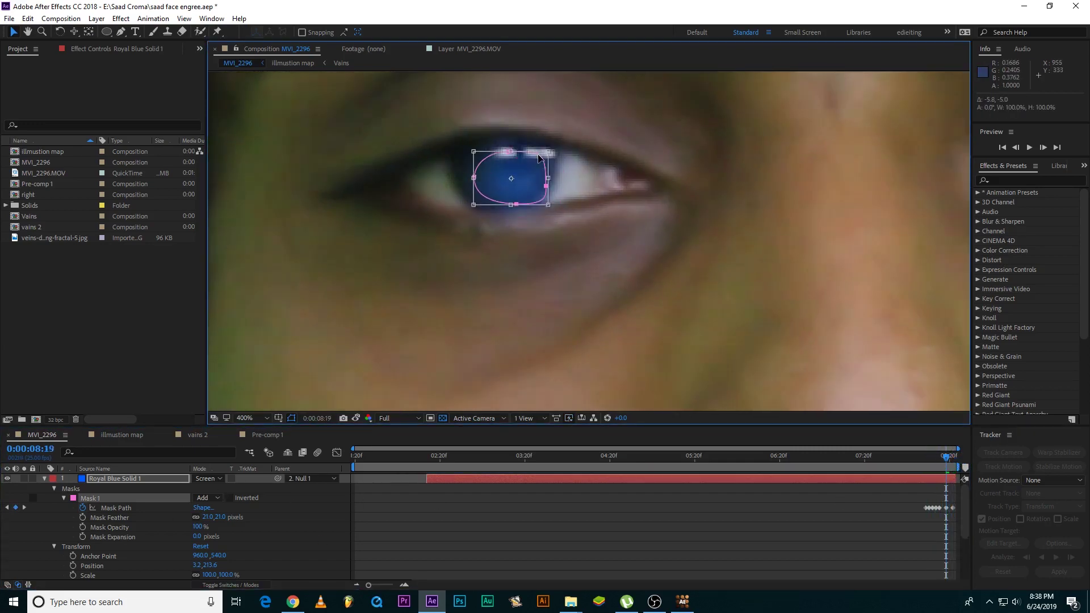
drag(456, 143, 440, 133)
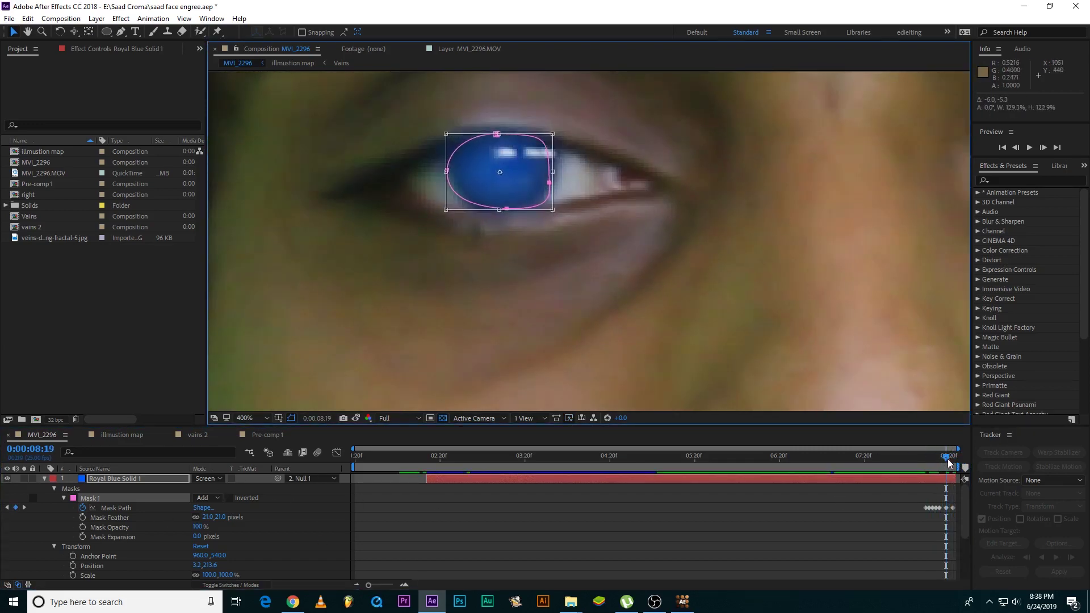
drag(949, 462, 905, 459)
Collapse the blue solid, fit the frame in the viewer, and step back to 0:00:07:22.
click(44, 479)
click(253, 418)
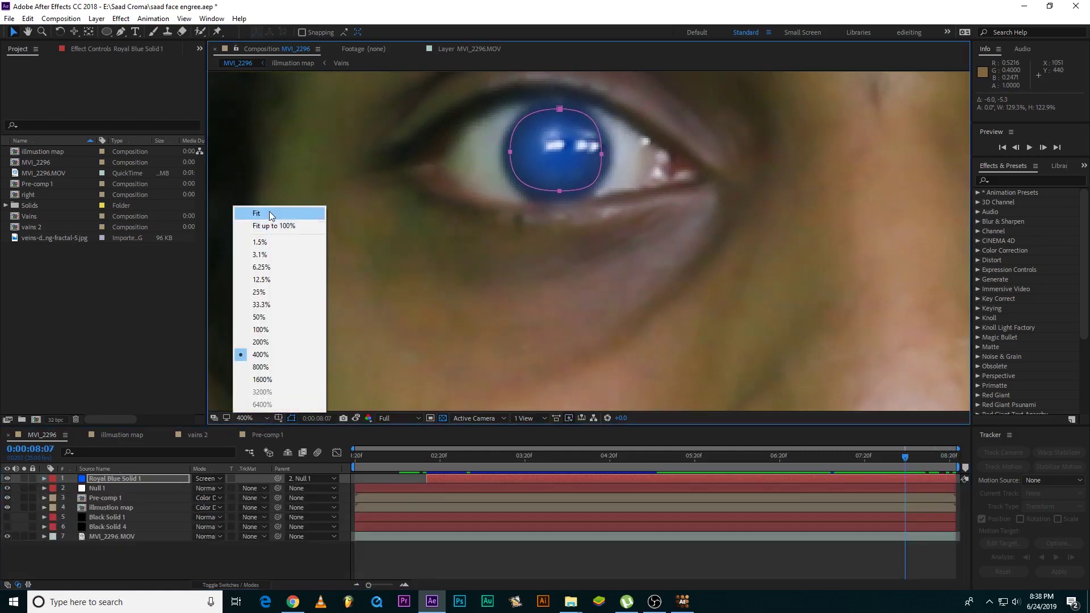
click(271, 214)
key(shift+Page_Up)
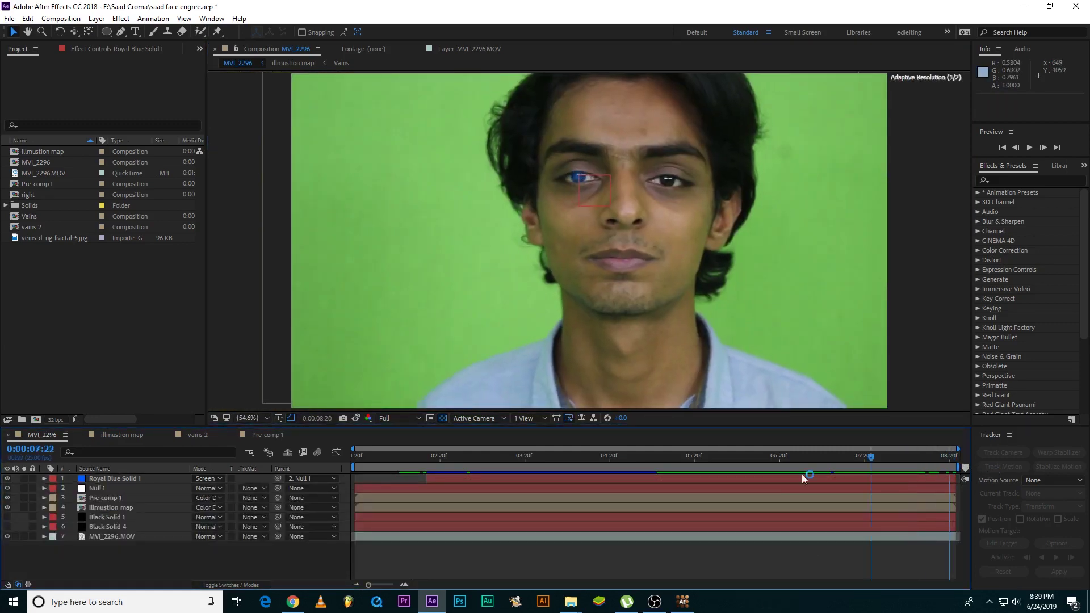